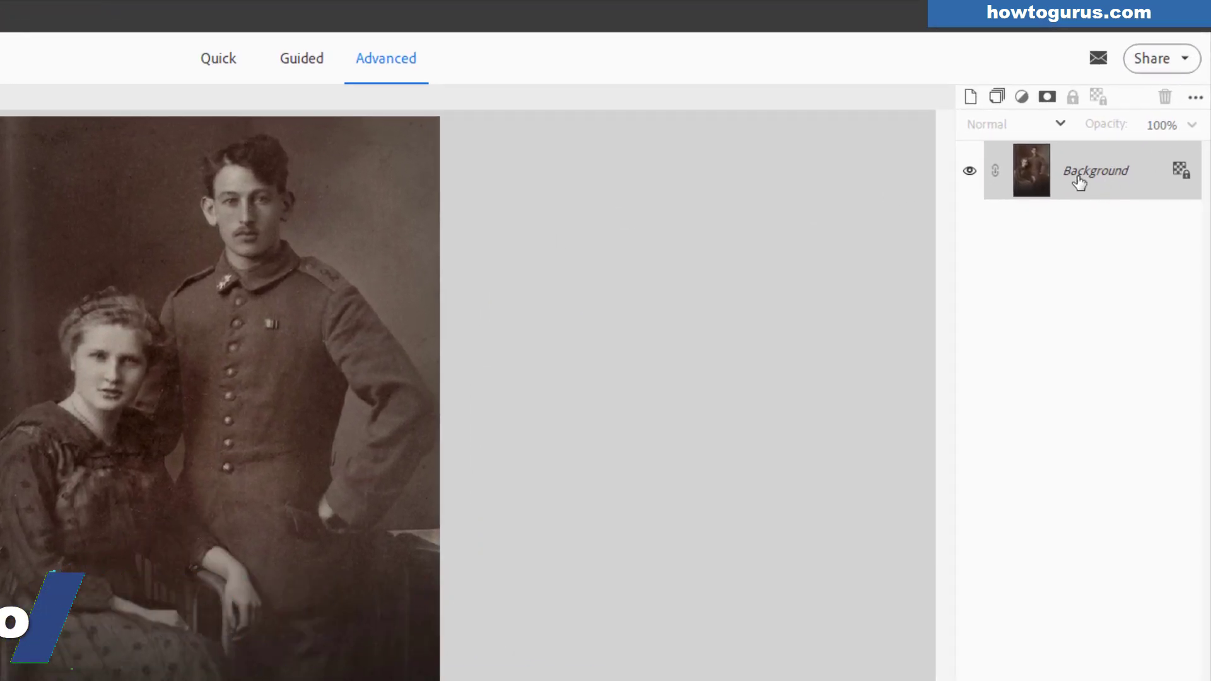
# Duplicate the Background layer as Background copy and hide the original Background layer
pyautogui.rightClick(1089, 164)
pyautogui.click(1085, 225)
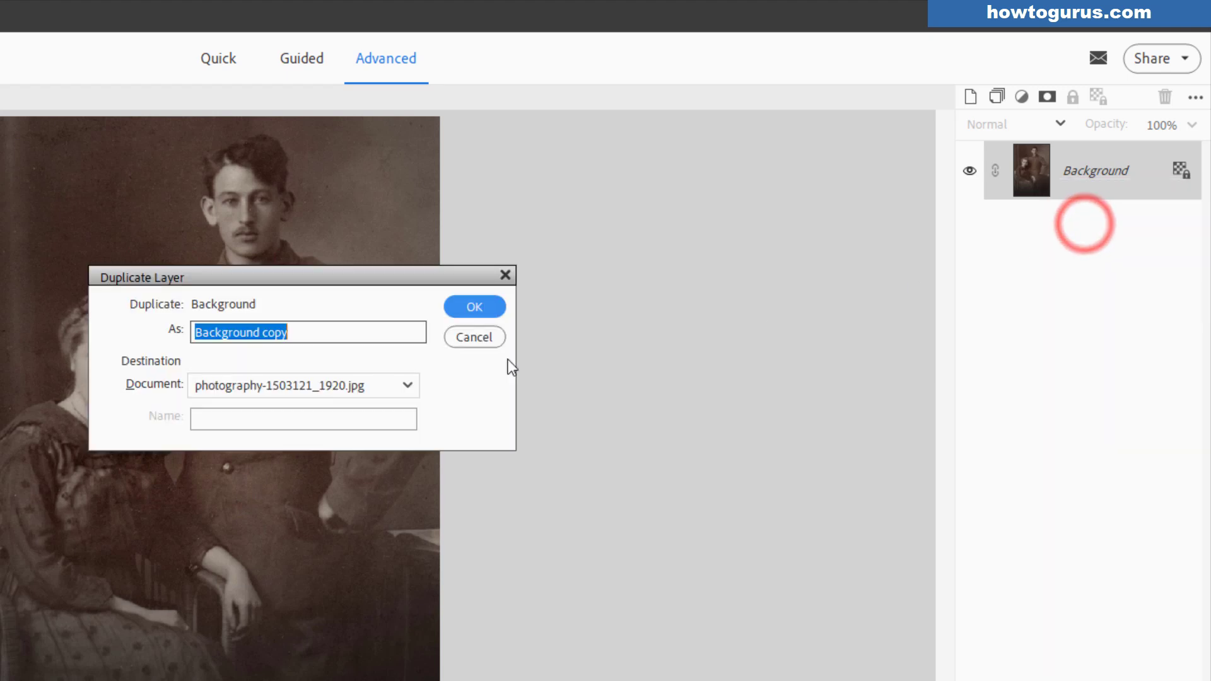
pyautogui.click(482, 309)
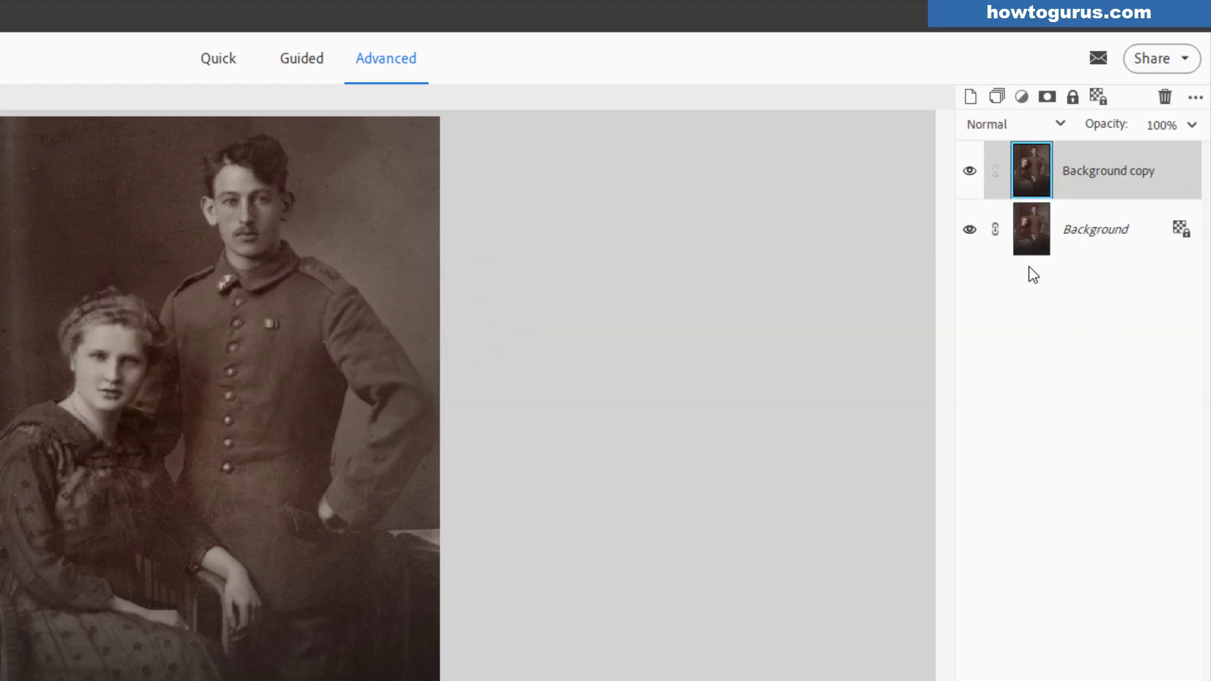
pyautogui.click(969, 229)
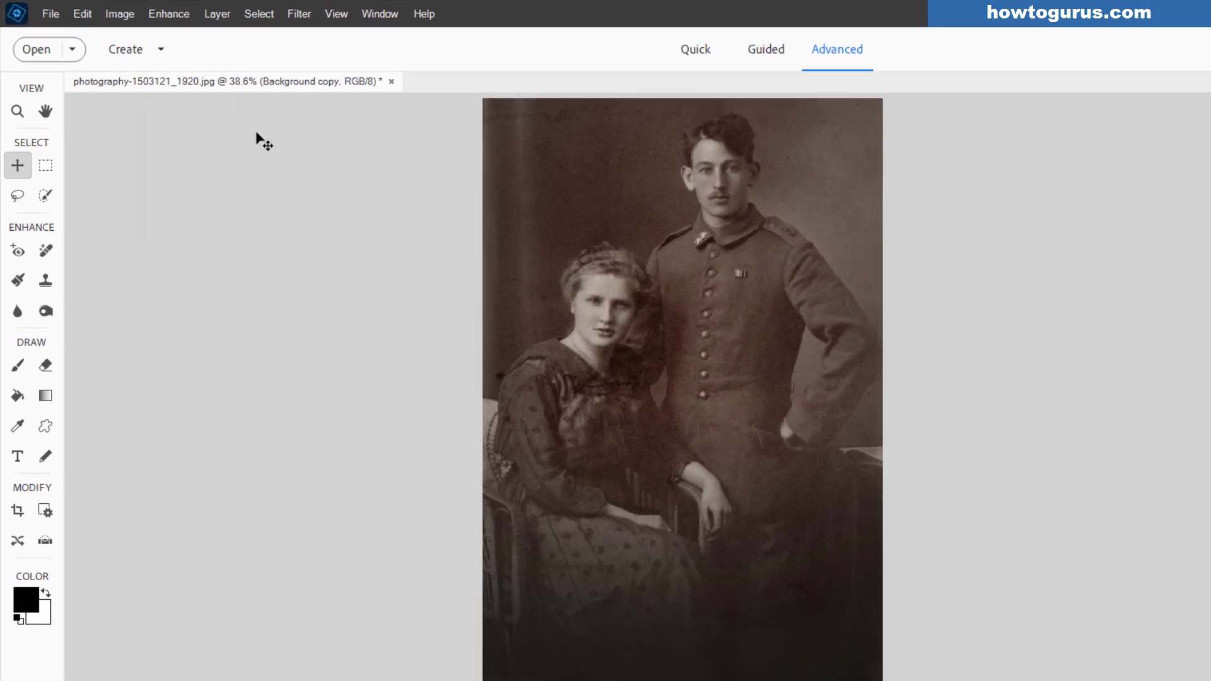
# Open a Levels adjustment on the Background copy and set the RGB white input level to 190
pyautogui.click(169, 13)
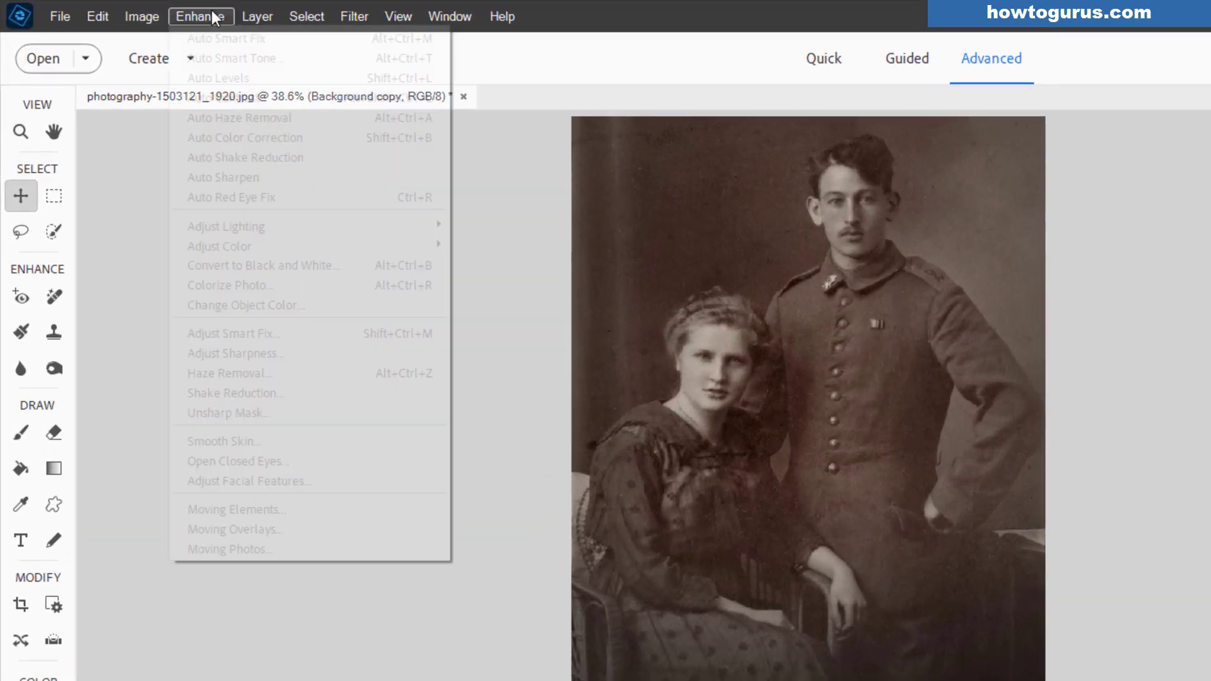
pyautogui.moveTo(252, 188)
pyautogui.click(298, 224)
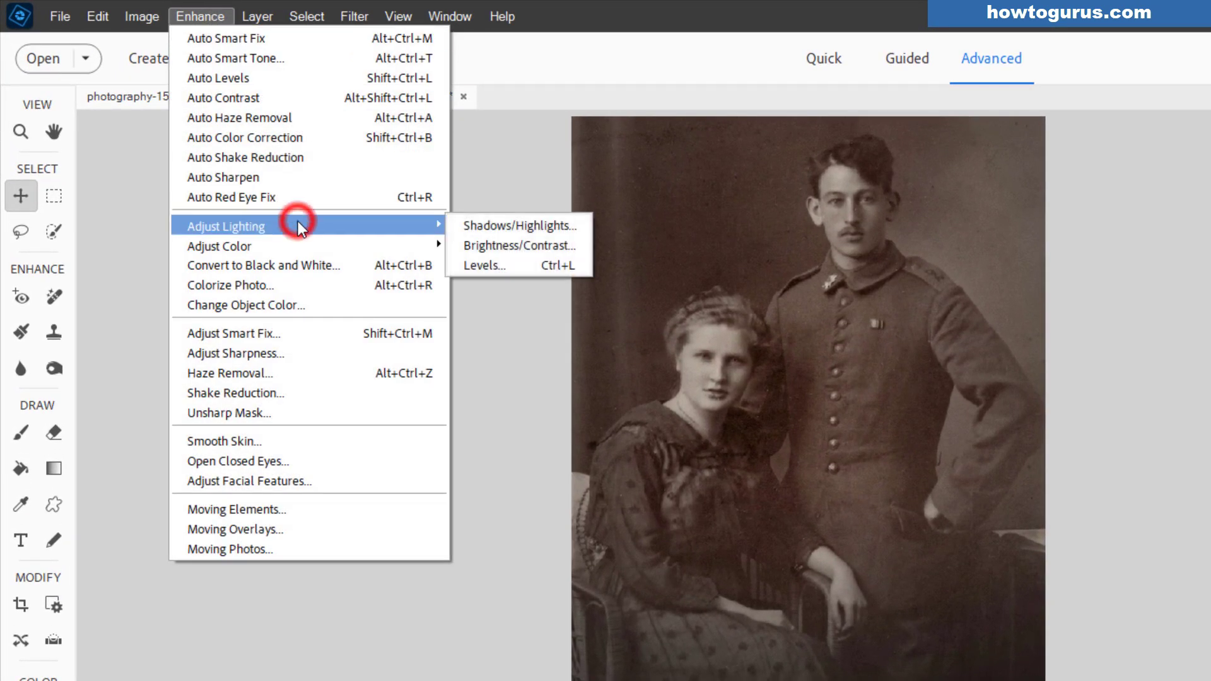
pyautogui.click(506, 264)
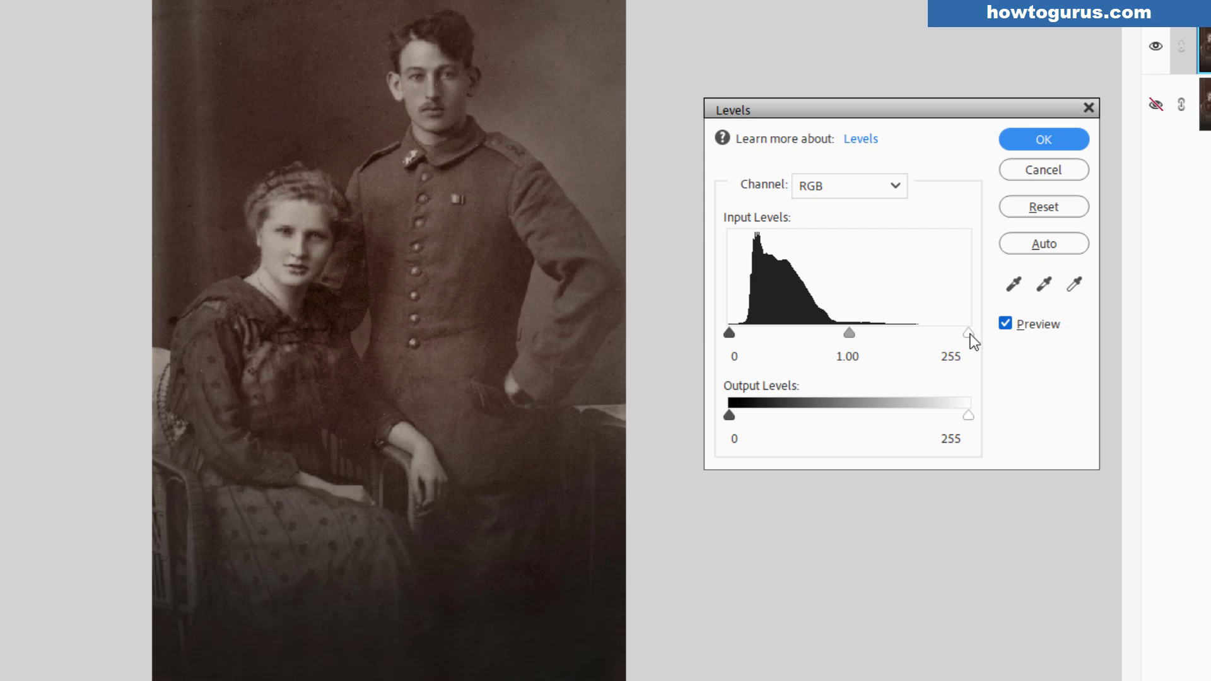
pyautogui.moveTo(970, 334); pyautogui.dragTo(926, 331)
pyautogui.click(917, 332)
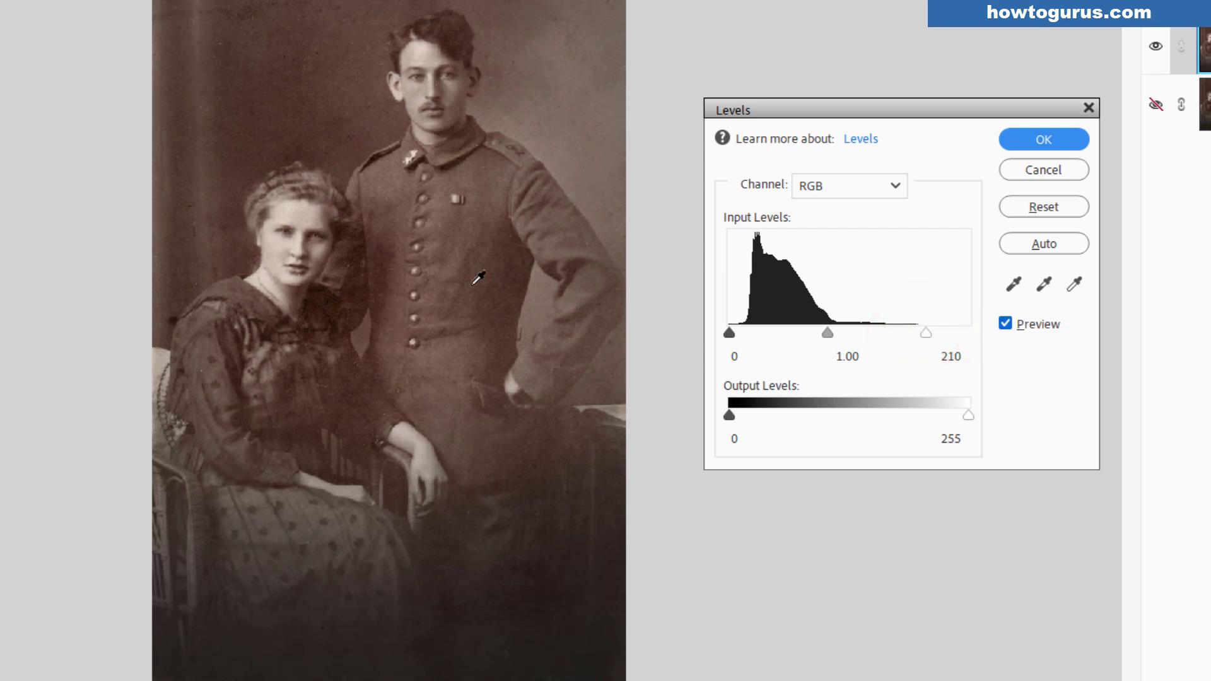
pyautogui.moveTo(926, 332); pyautogui.dragTo(883, 331)
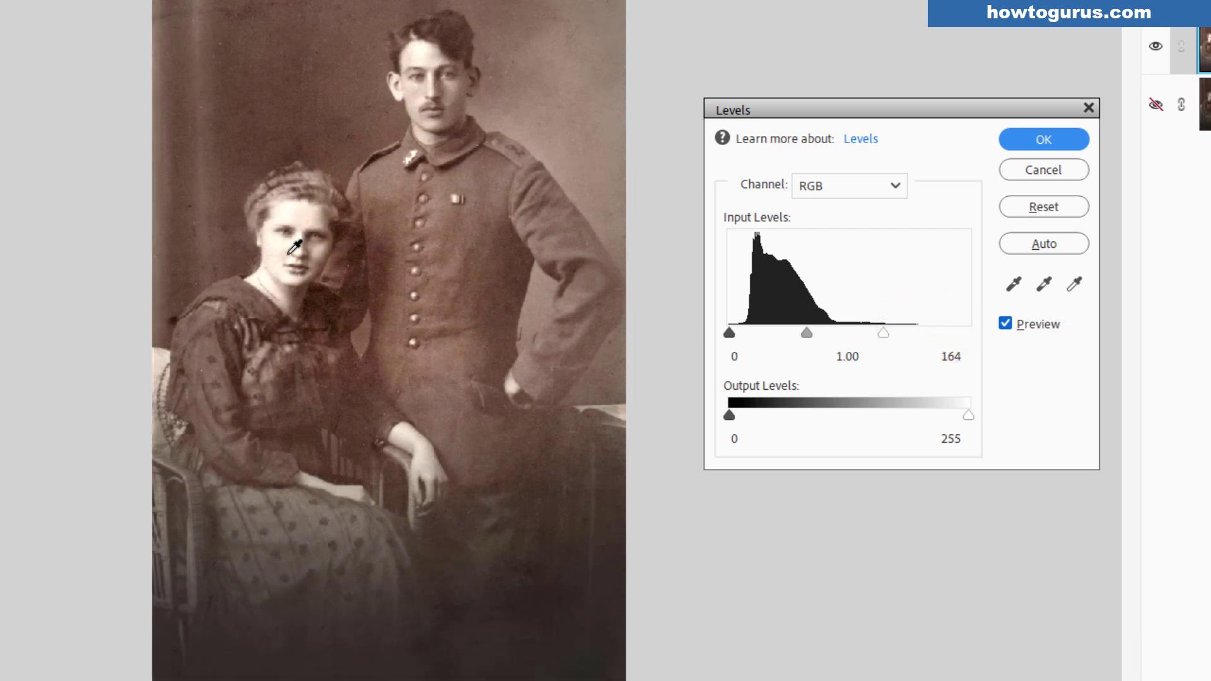
pyautogui.moveTo(883, 332); pyautogui.dragTo(886, 332)
pyautogui.moveTo(895, 334)
pyautogui.mouseDown()
pyautogui.moveTo(919, 330)
pyautogui.moveTo(908, 335)
pyautogui.mouseUp()
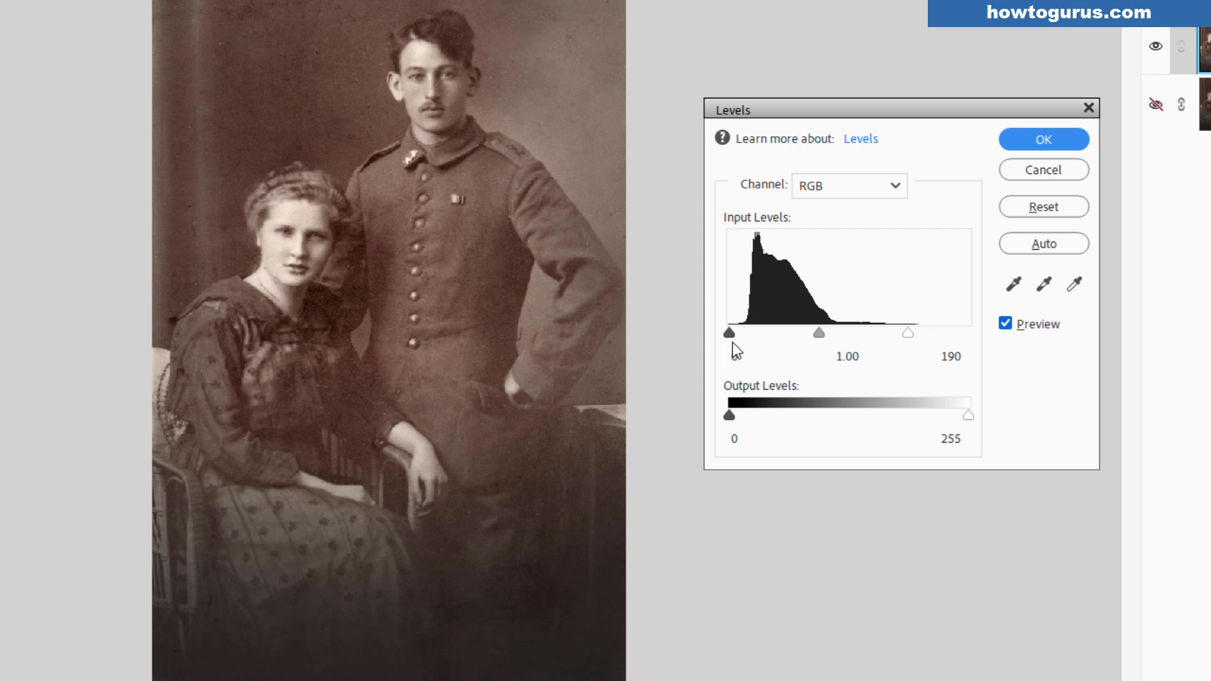
# Set the Levels black input to 21 and the midtone to 1.11, and apply the adjustment
pyautogui.moveTo(729, 334); pyautogui.dragTo(743, 333)
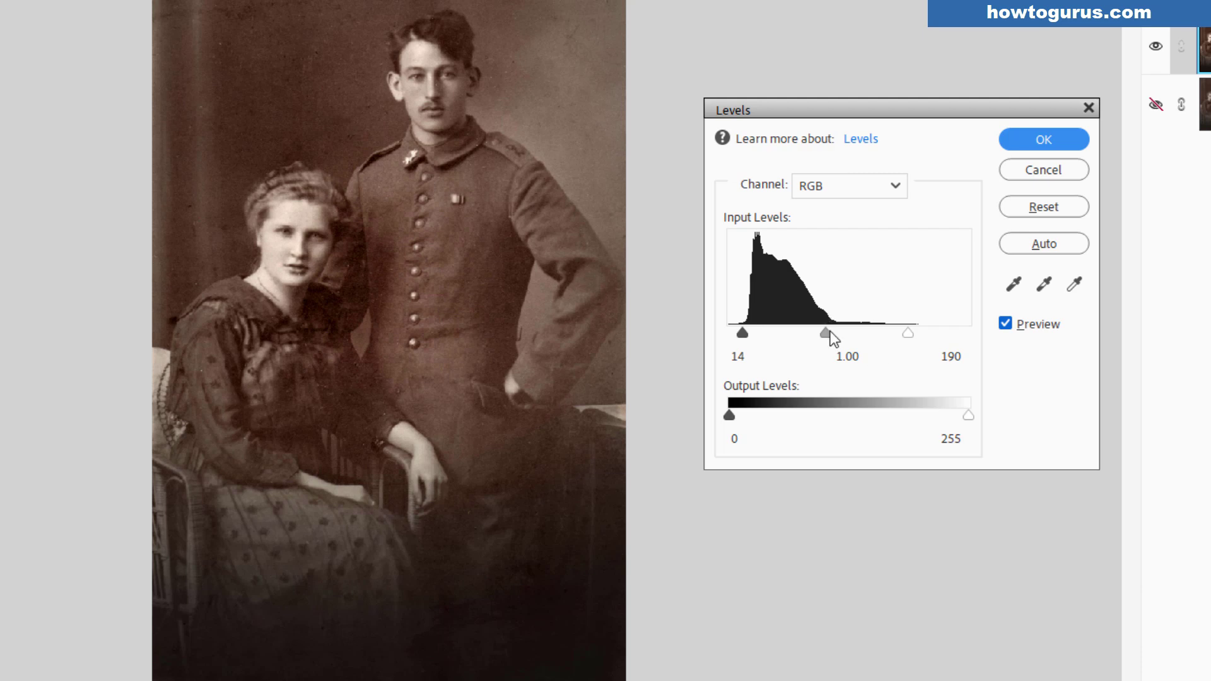
pyautogui.moveTo(825, 331)
pyautogui.mouseDown()
pyautogui.moveTo(791, 335)
pyautogui.moveTo(848, 330)
pyautogui.moveTo(819, 335)
pyautogui.mouseUp()
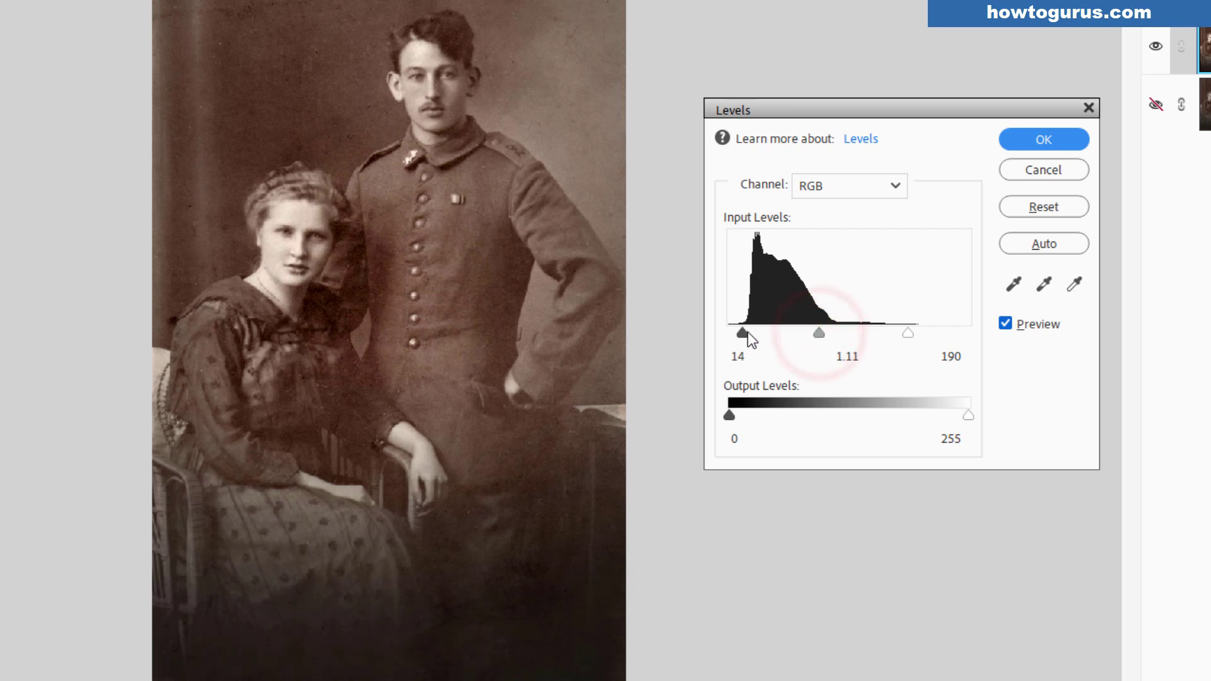
pyautogui.moveTo(743, 333); pyautogui.dragTo(749, 328)
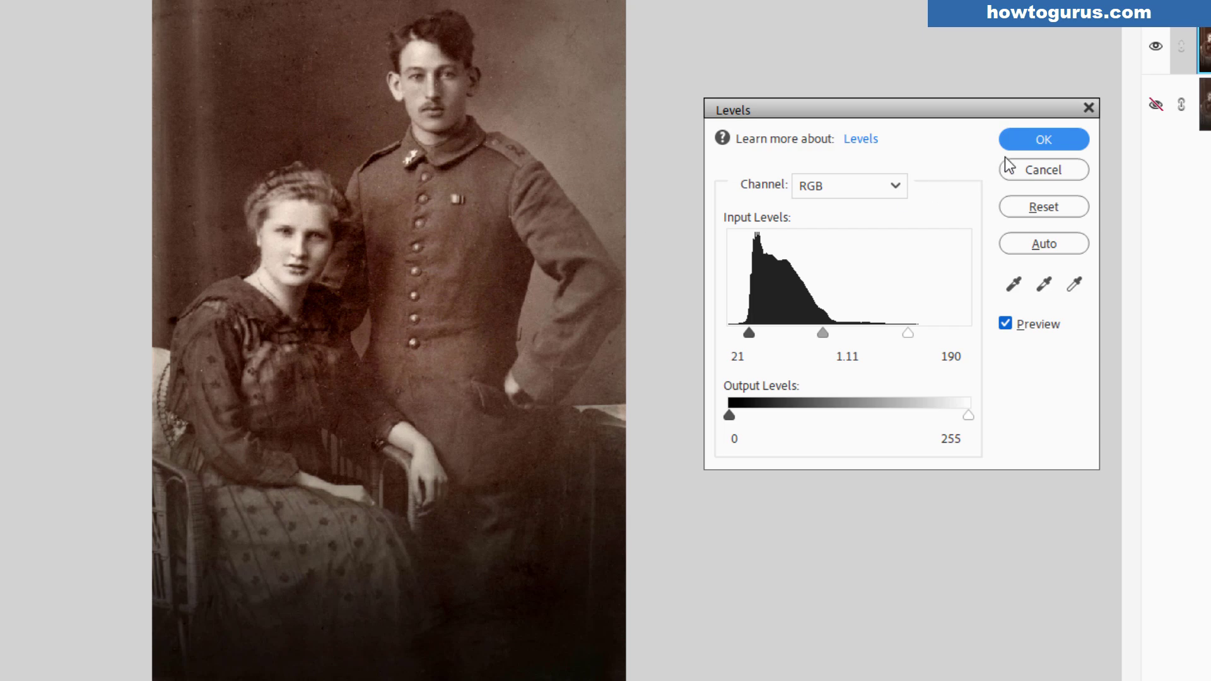
pyautogui.click(1021, 146)
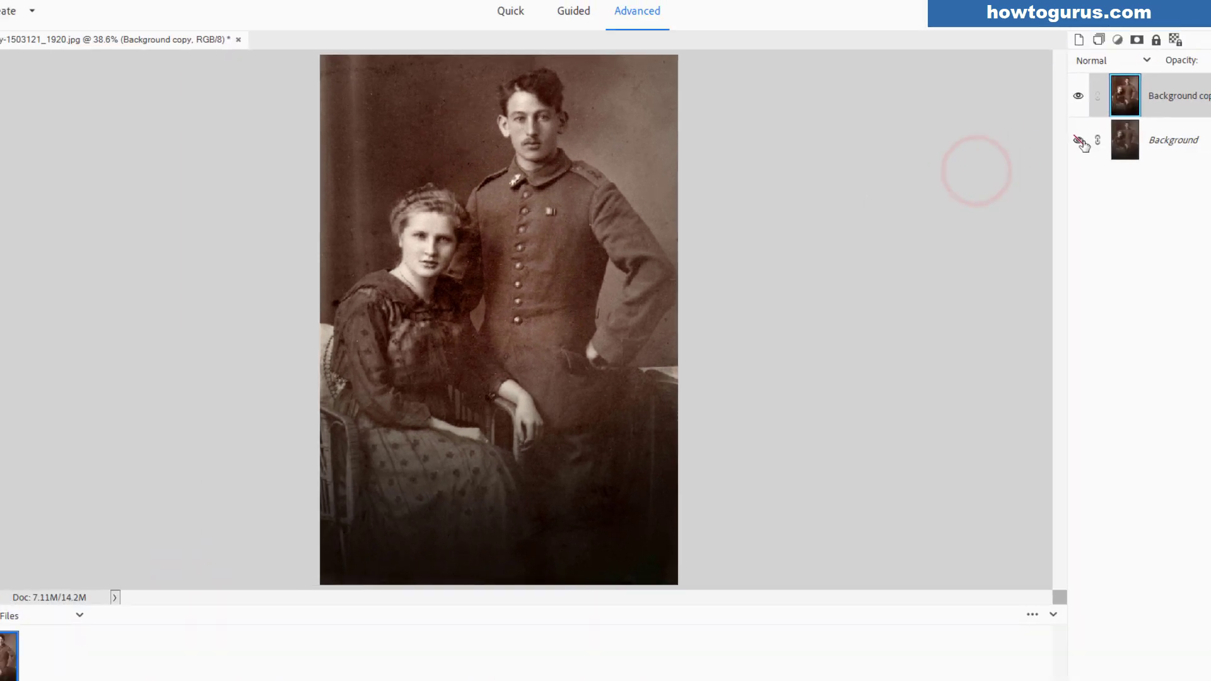
# Show the Background layer again and toggle the Background copy's visibility to compare the photo before and after Levels
pyautogui.click(1156, 104)
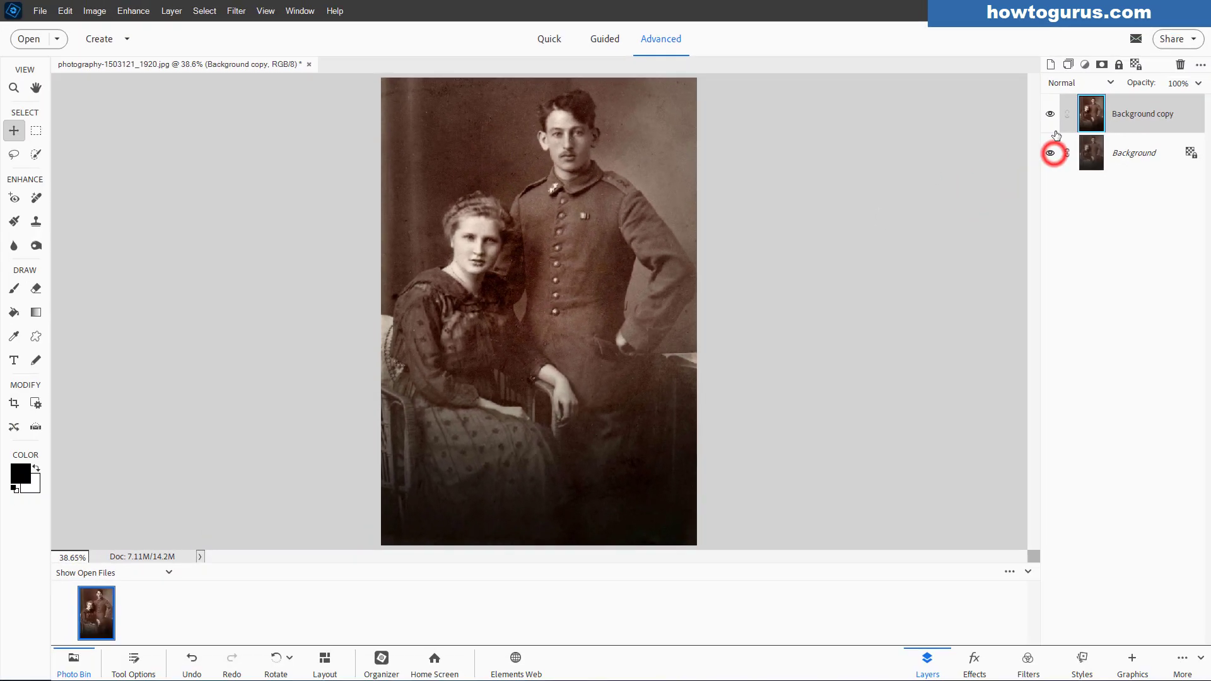
pyautogui.click(1050, 115)
pyautogui.click(1050, 116)
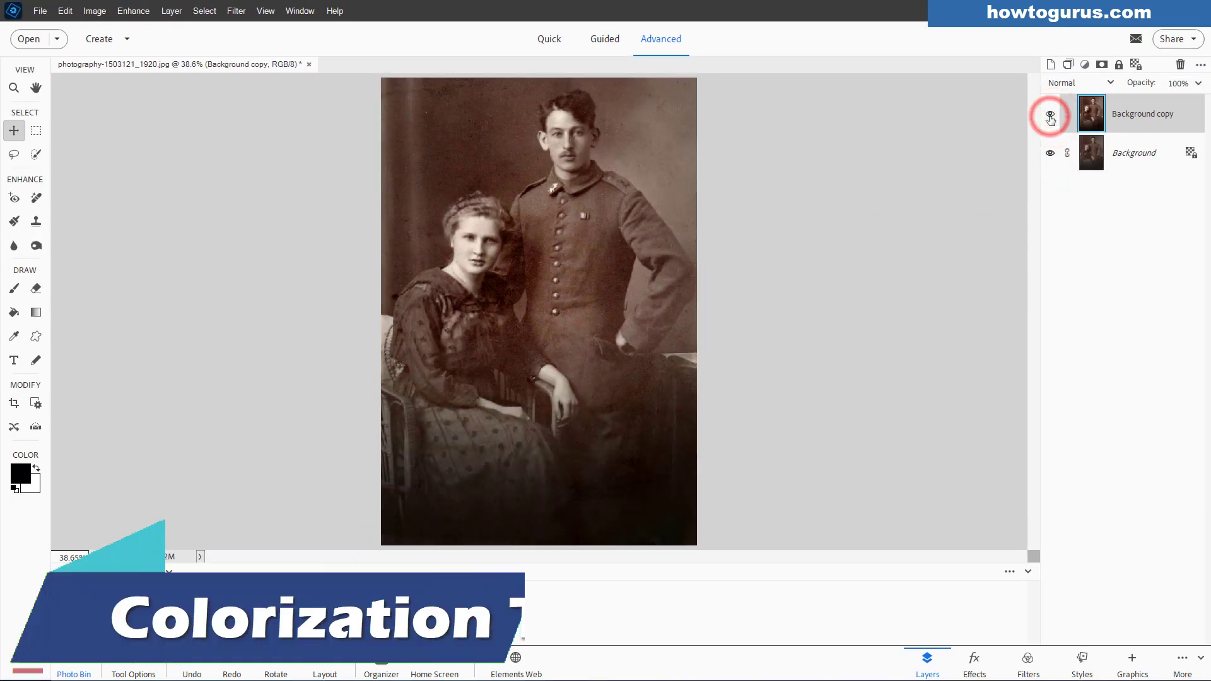
pyautogui.click(1050, 115)
pyautogui.click(1050, 115)
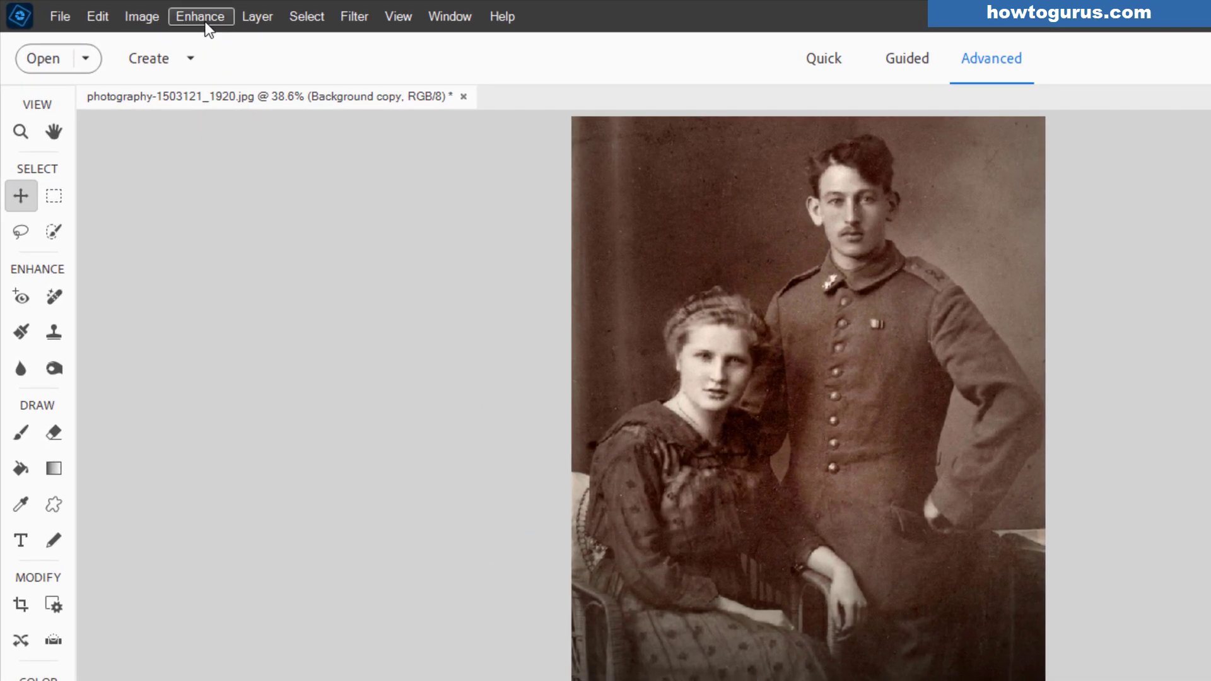
# Start Colorize Photo on the Background copy and download the required feature
pyautogui.click(133, 11)
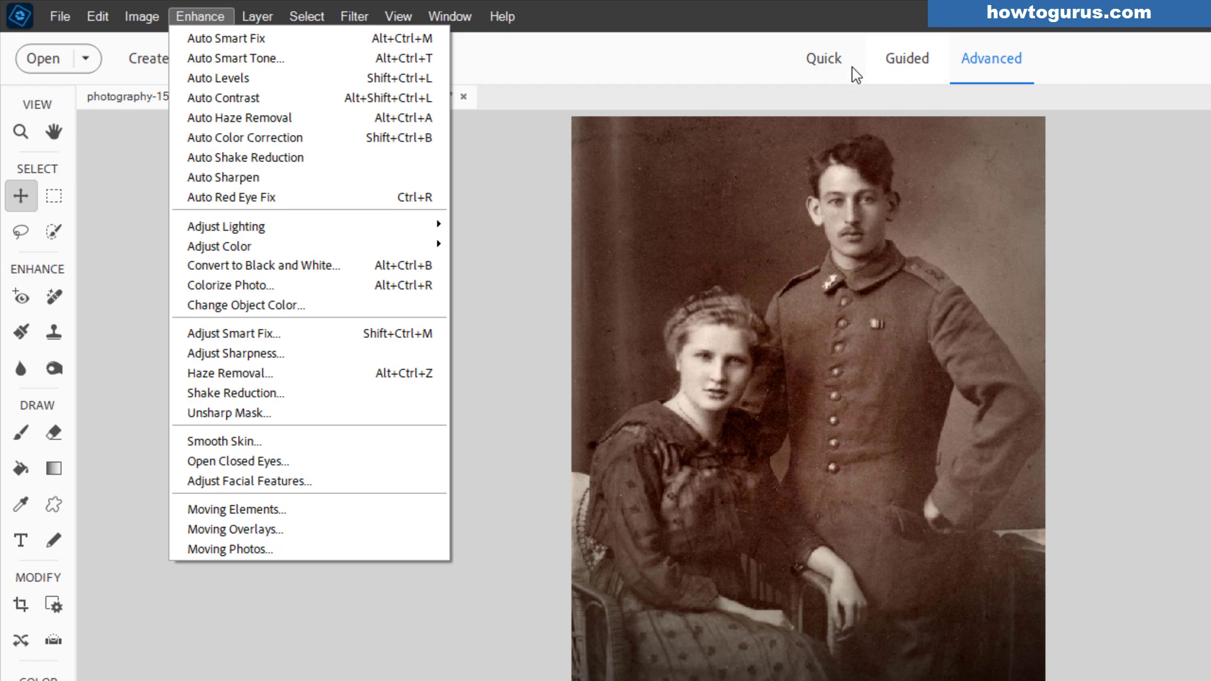
pyautogui.click(265, 290)
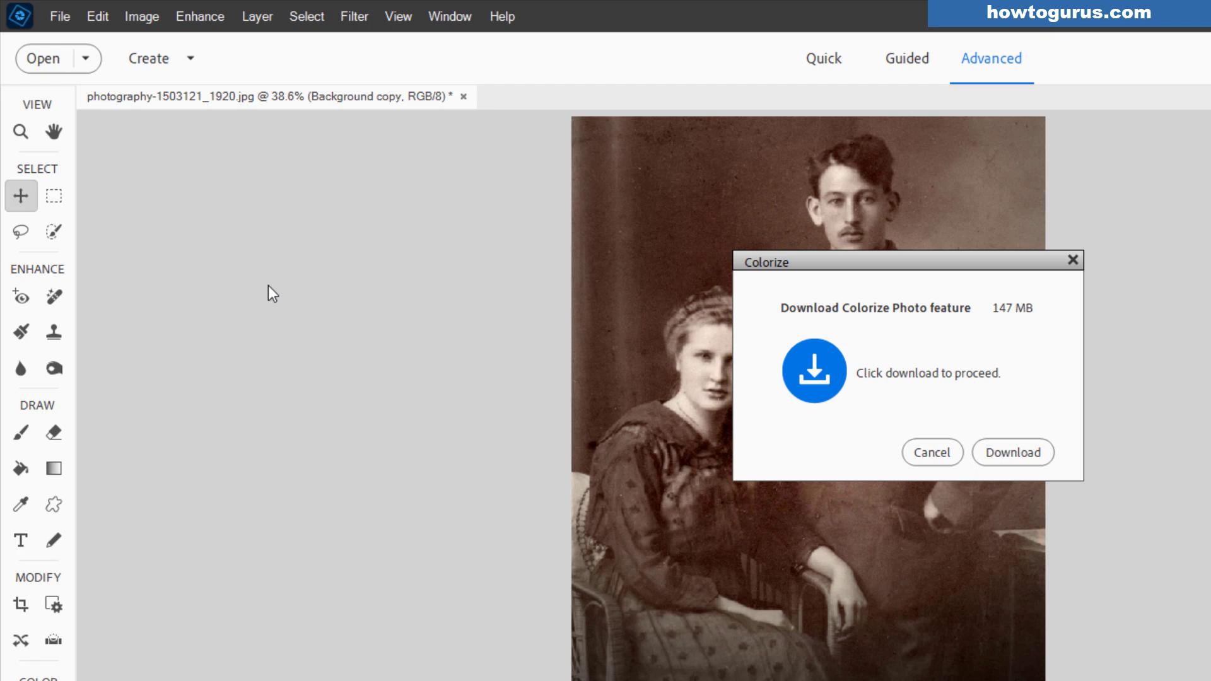
pyautogui.click(1014, 453)
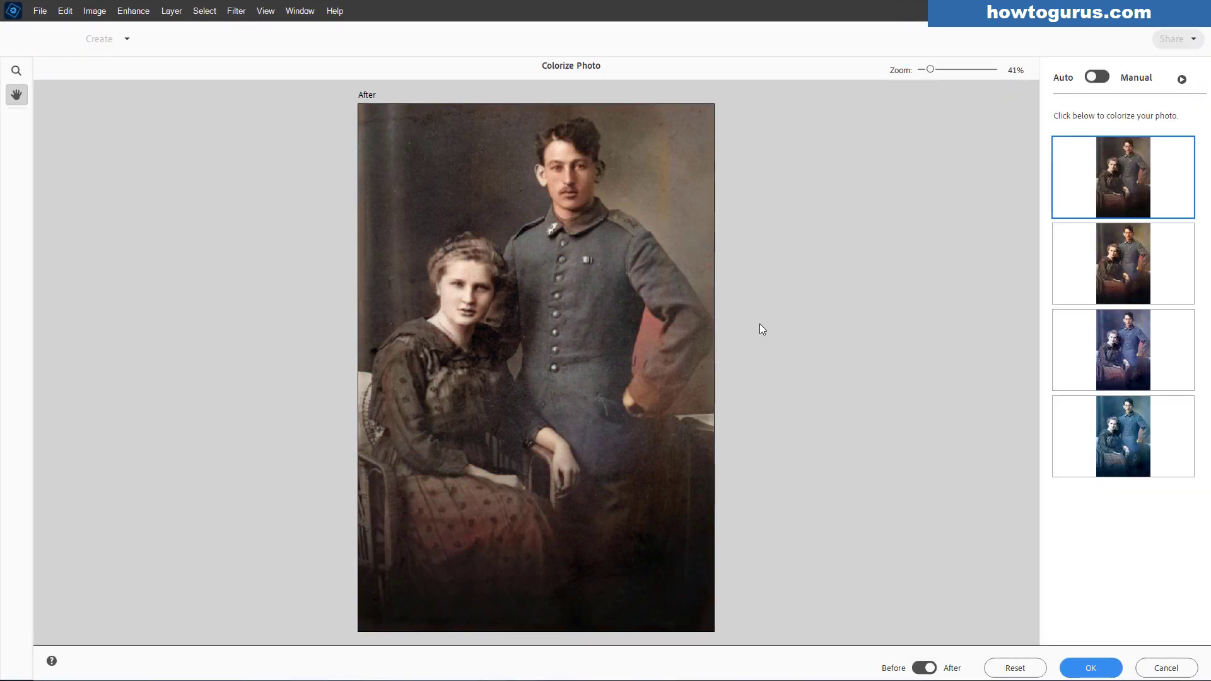
# Compare the automatic colorization variants of the portrait, returning to the first one
pyautogui.click(1139, 355)
pyautogui.click(1120, 267)
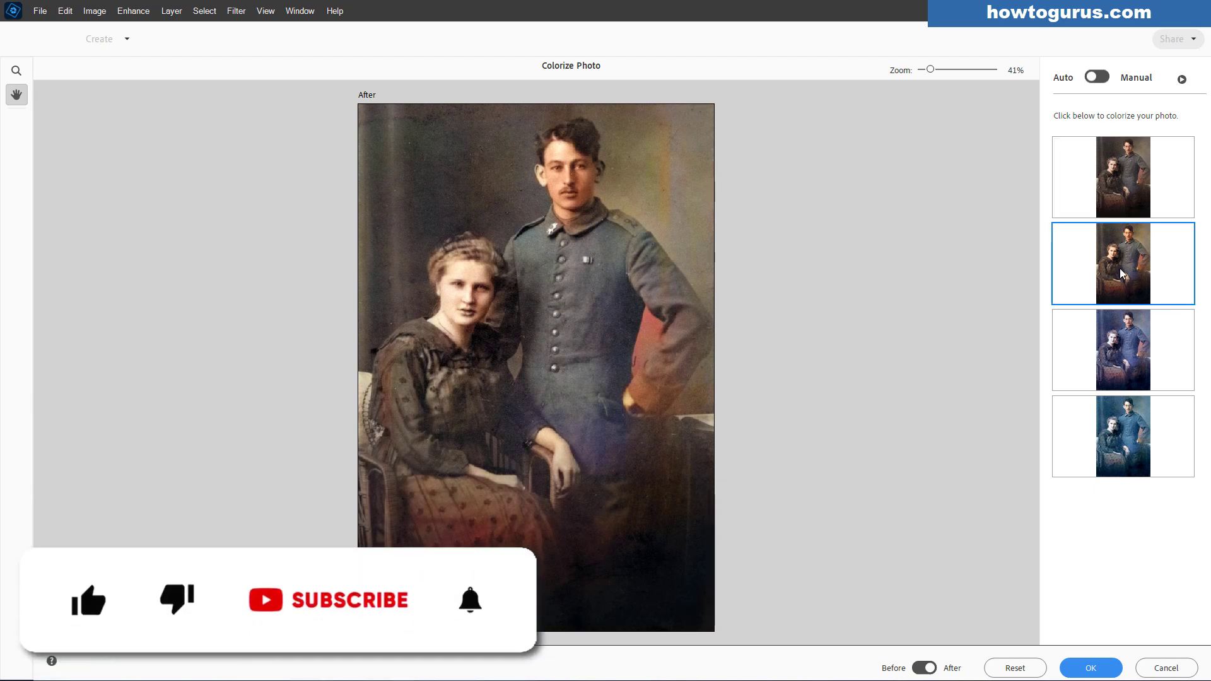
pyautogui.click(1129, 342)
pyautogui.click(1124, 177)
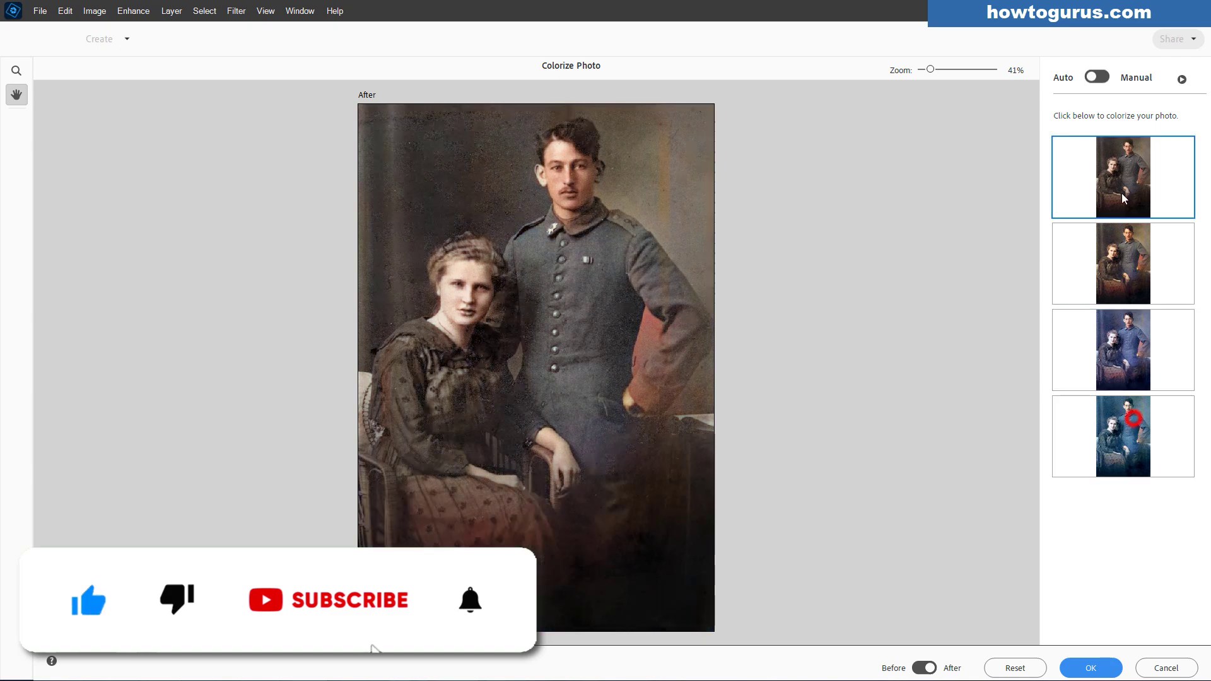
pyautogui.click(1128, 251)
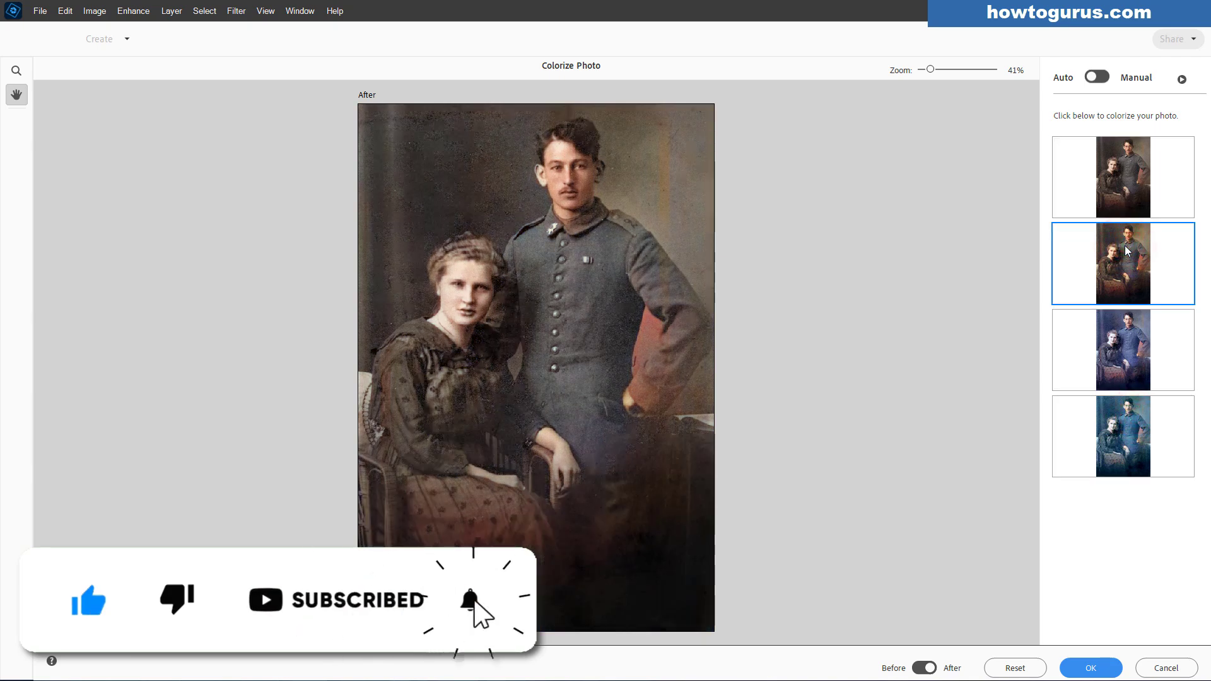
pyautogui.click(1123, 195)
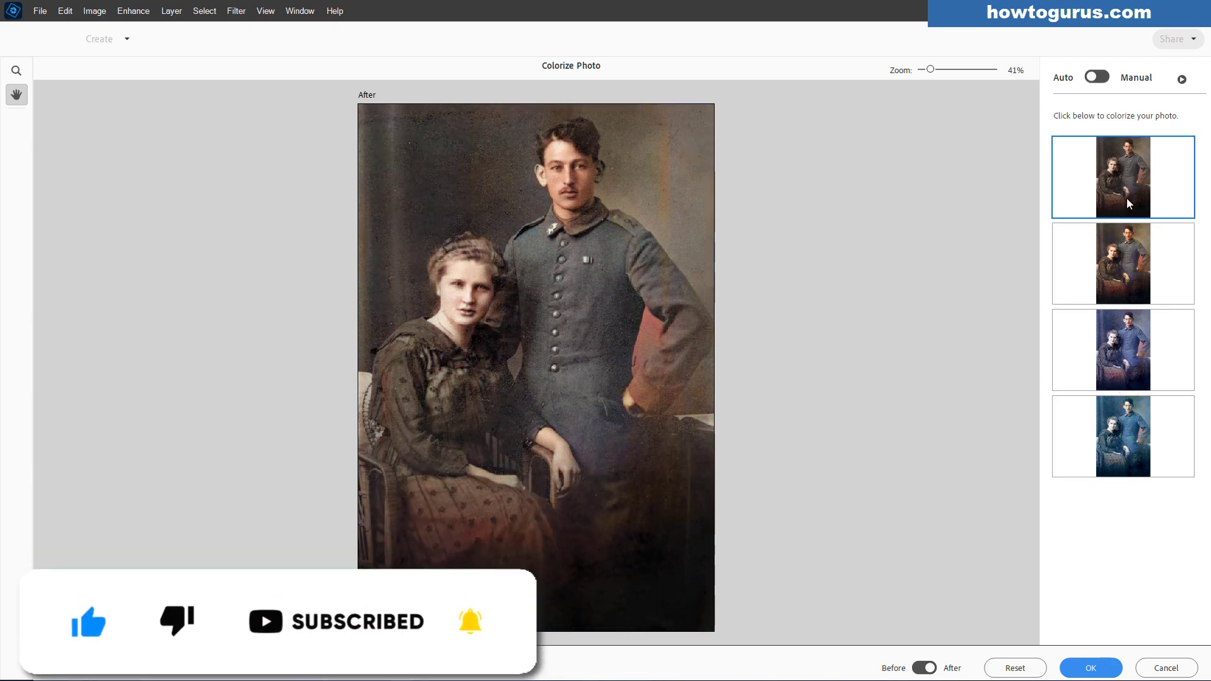
pyautogui.click(1131, 239)
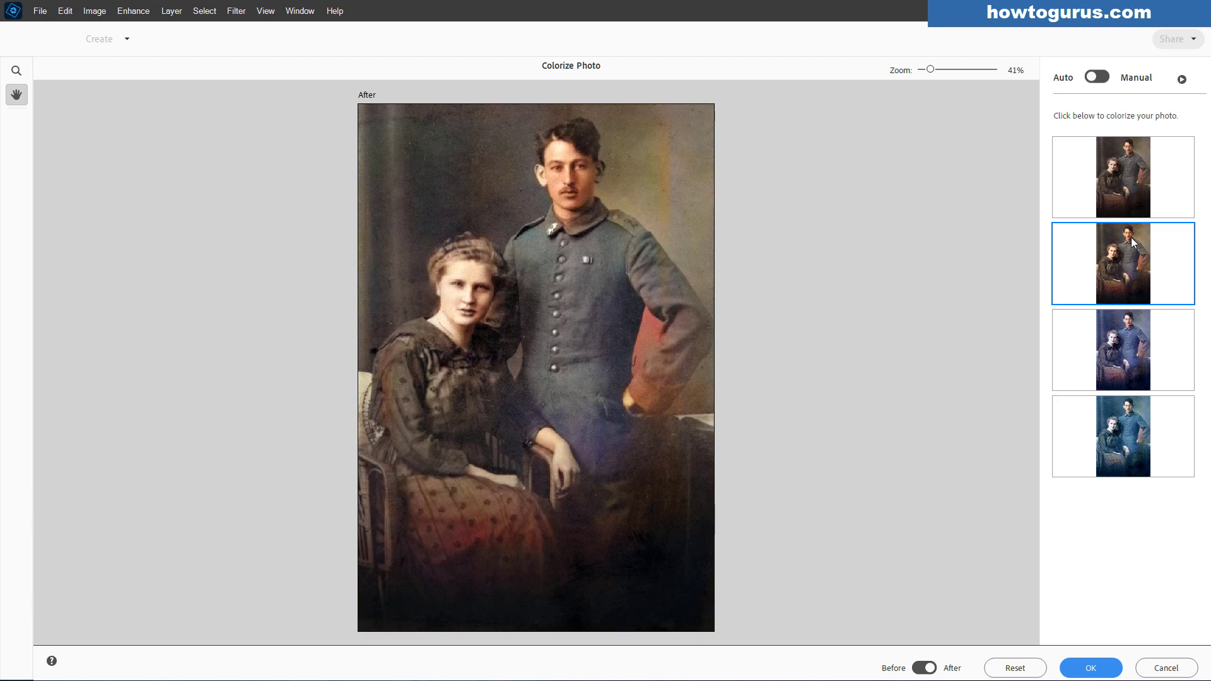
pyautogui.click(1130, 194)
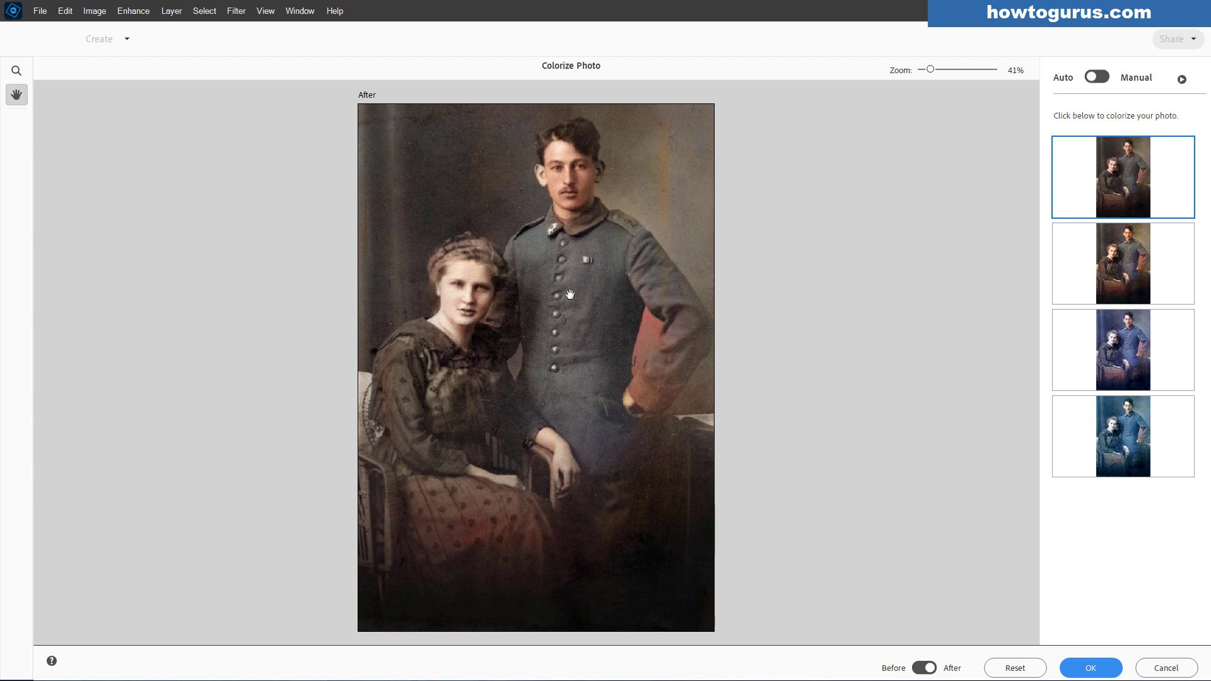
# Switch to manual colorization and roughly select the soldier's uniform with the Quick Selection tool at size 29
pyautogui.click(1097, 79)
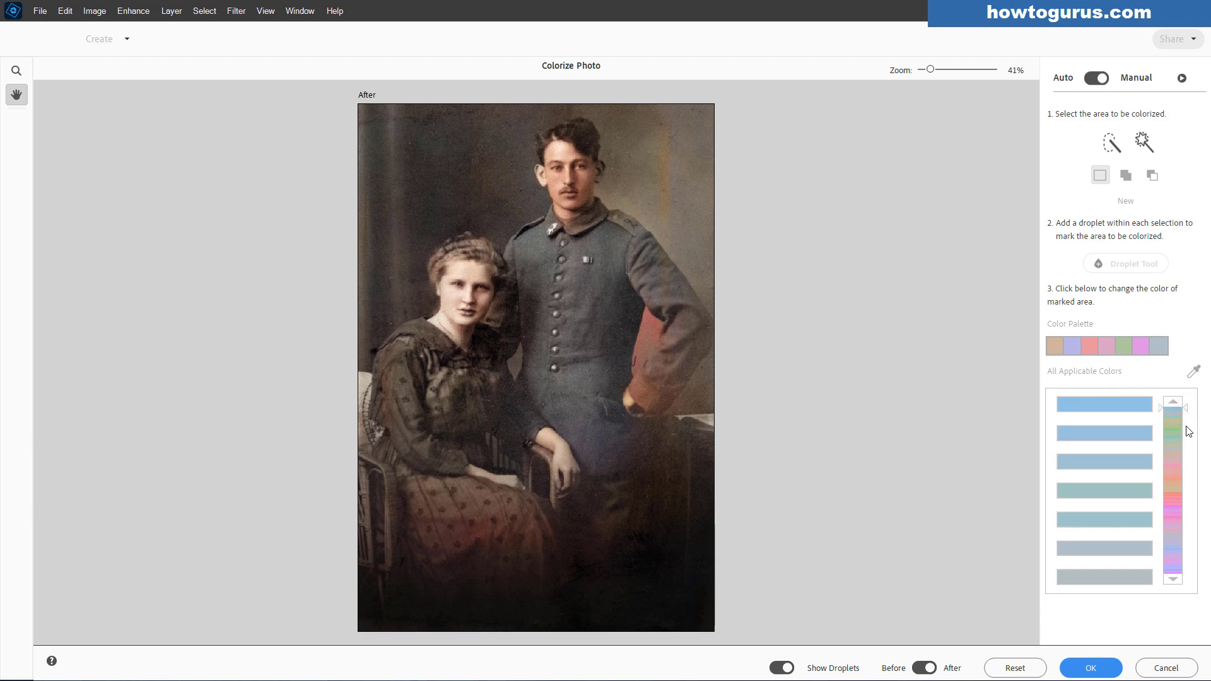
pyautogui.click(1187, 409)
pyautogui.click(1112, 142)
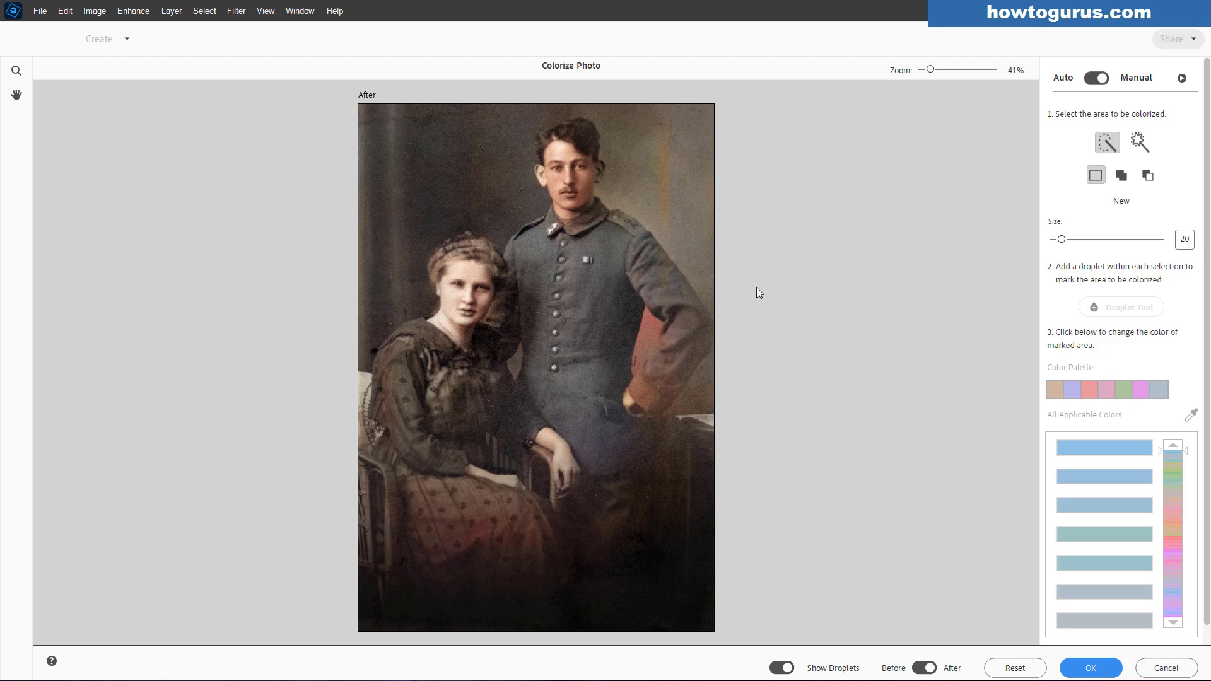
pyautogui.moveTo(1063, 240)
pyautogui.mouseDown()
pyautogui.moveTo(1081, 239)
pyautogui.moveTo(1065, 240)
pyautogui.mouseUp()
pyautogui.moveTo(611, 257)
pyautogui.mouseDown()
pyautogui.moveTo(607, 323)
pyautogui.moveTo(632, 324)
pyautogui.moveTo(639, 270)
pyautogui.moveTo(659, 259)
pyautogui.moveTo(663, 293)
pyautogui.moveTo(691, 337)
pyautogui.moveTo(699, 329)
pyautogui.moveTo(636, 385)
pyautogui.moveTo(610, 364)
pyautogui.moveTo(602, 400)
pyautogui.moveTo(639, 448)
pyautogui.moveTo(586, 437)
pyautogui.moveTo(533, 357)
pyautogui.moveTo(532, 319)
pyautogui.moveTo(503, 273)
pyautogui.moveTo(494, 330)
pyautogui.moveTo(486, 315)
pyautogui.moveTo(484, 290)
pyautogui.moveTo(539, 224)
pyautogui.mouseUp()
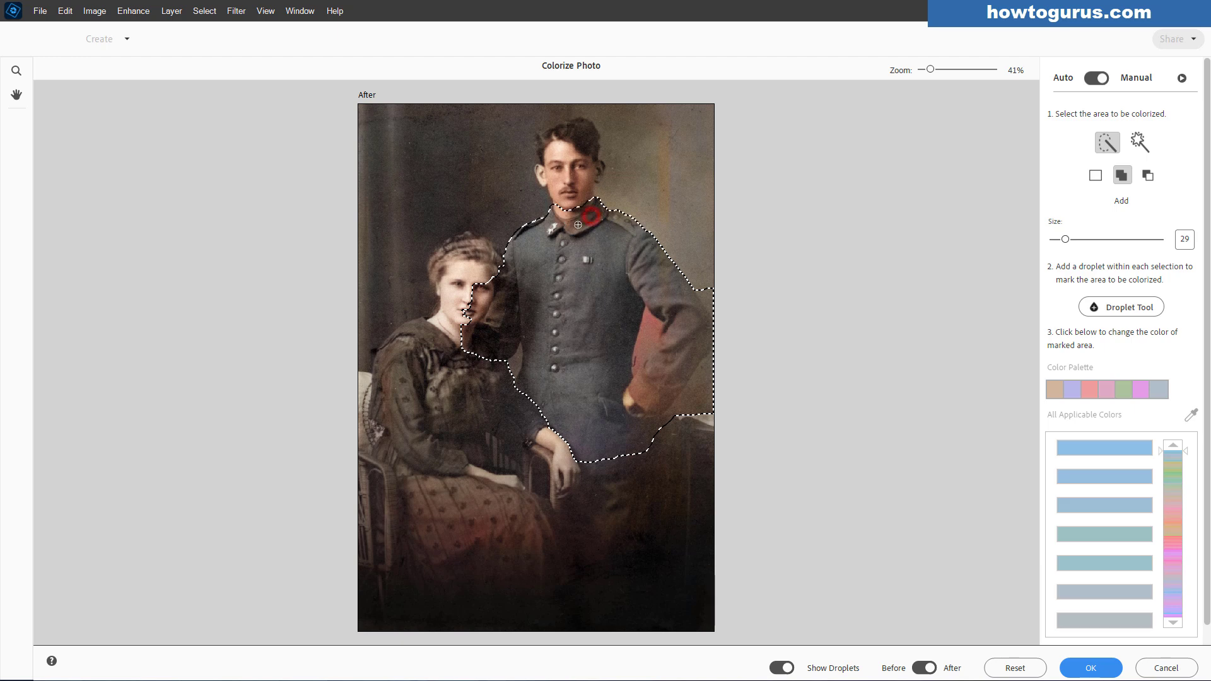
# Subtract the soldier's neck and the background beside his sleeve from the selection, and extend it along the jacket's lower edge
pyautogui.click(1149, 176)
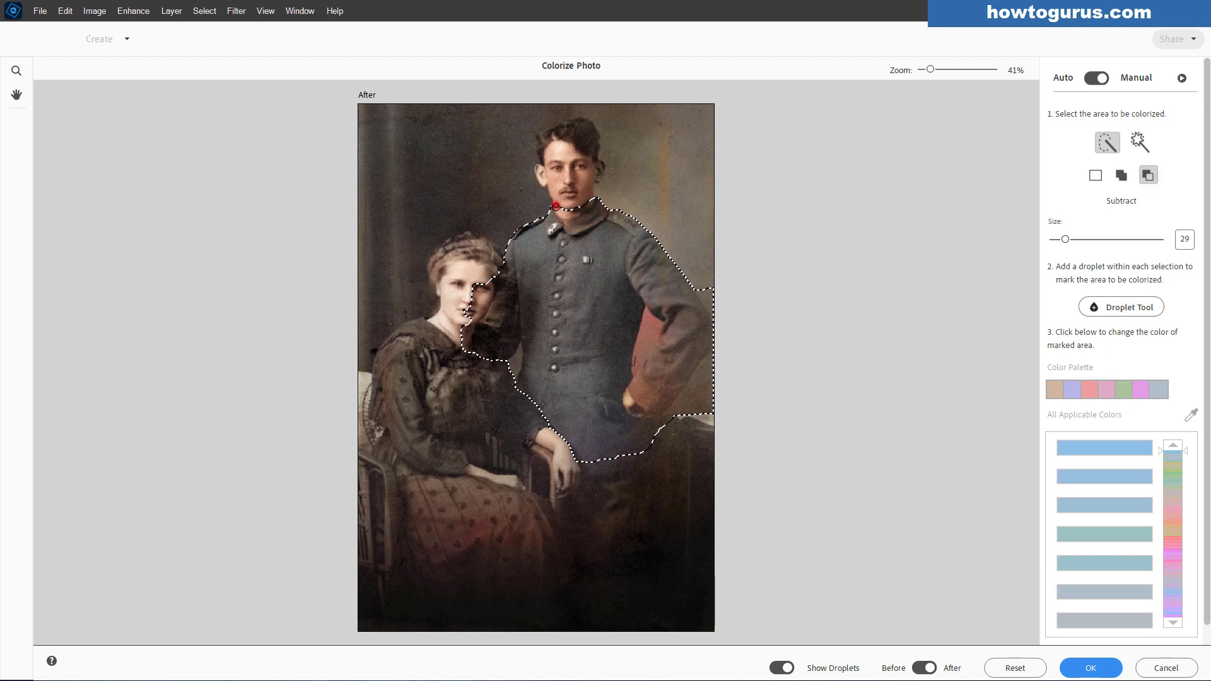
pyautogui.moveTo(556, 206); pyautogui.dragTo(570, 211)
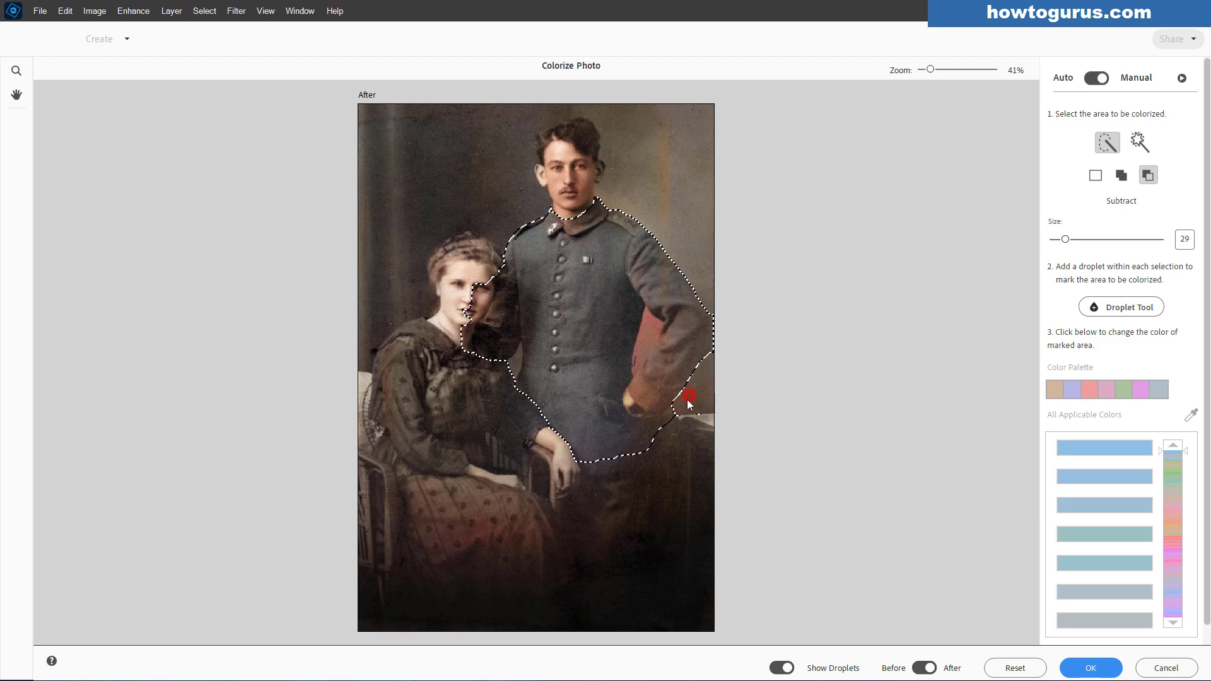
pyautogui.moveTo(688, 403); pyautogui.dragTo(676, 413)
pyautogui.moveTo(651, 437); pyautogui.dragTo(652, 448)
pyautogui.click(1122, 175)
pyautogui.click(587, 470)
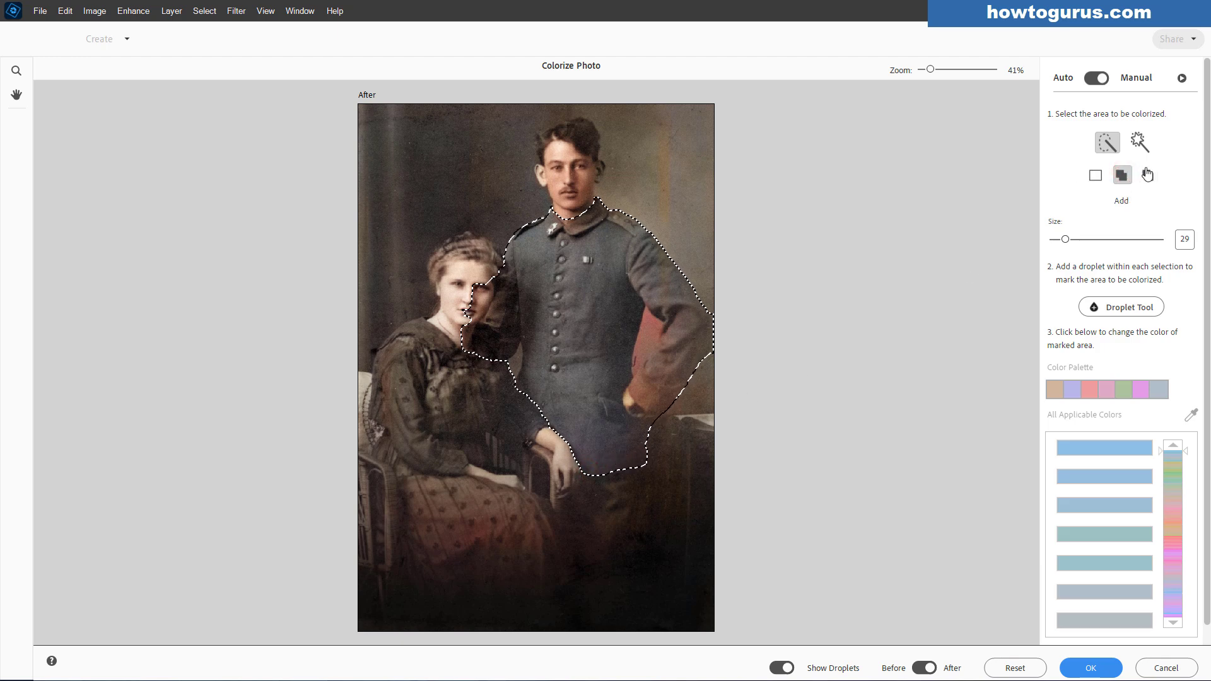
# Subtract the soldier's hand, the gap between his arm and torso, and the woman's face and hair from the uniform selection
pyautogui.click(1148, 175)
pyautogui.moveTo(637, 394)
pyautogui.mouseDown()
pyautogui.moveTo(668, 378)
pyautogui.moveTo(635, 412)
pyautogui.mouseUp()
pyautogui.click(1122, 175)
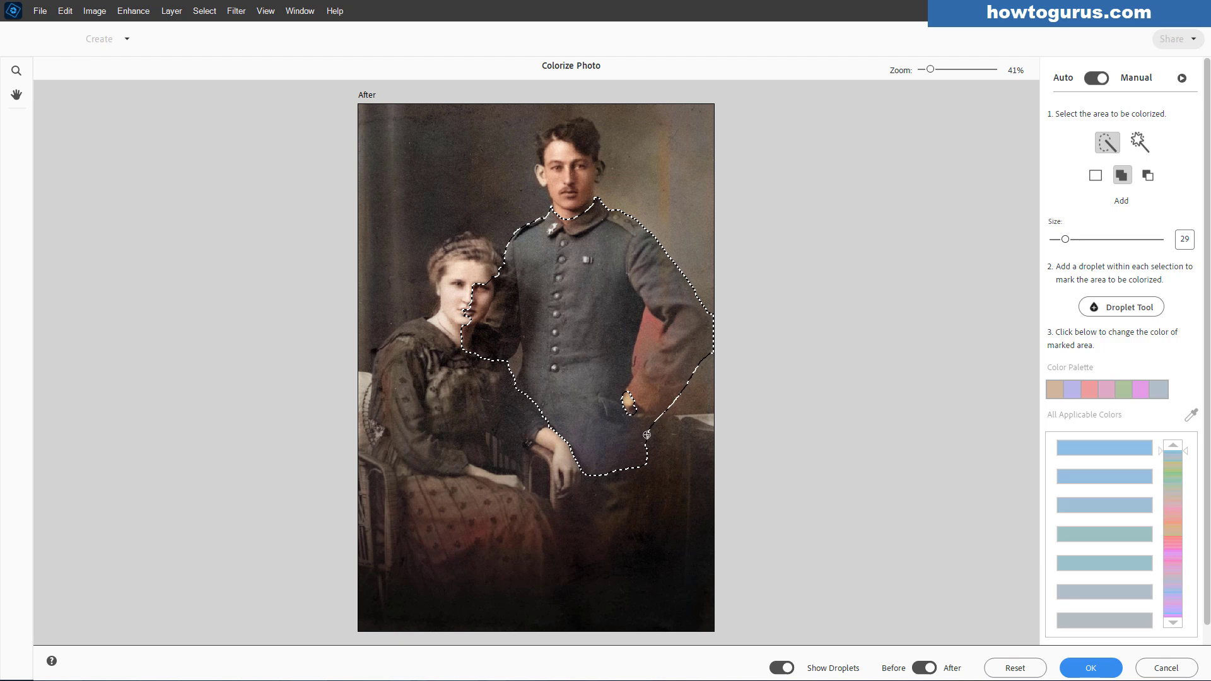
pyautogui.click(1148, 175)
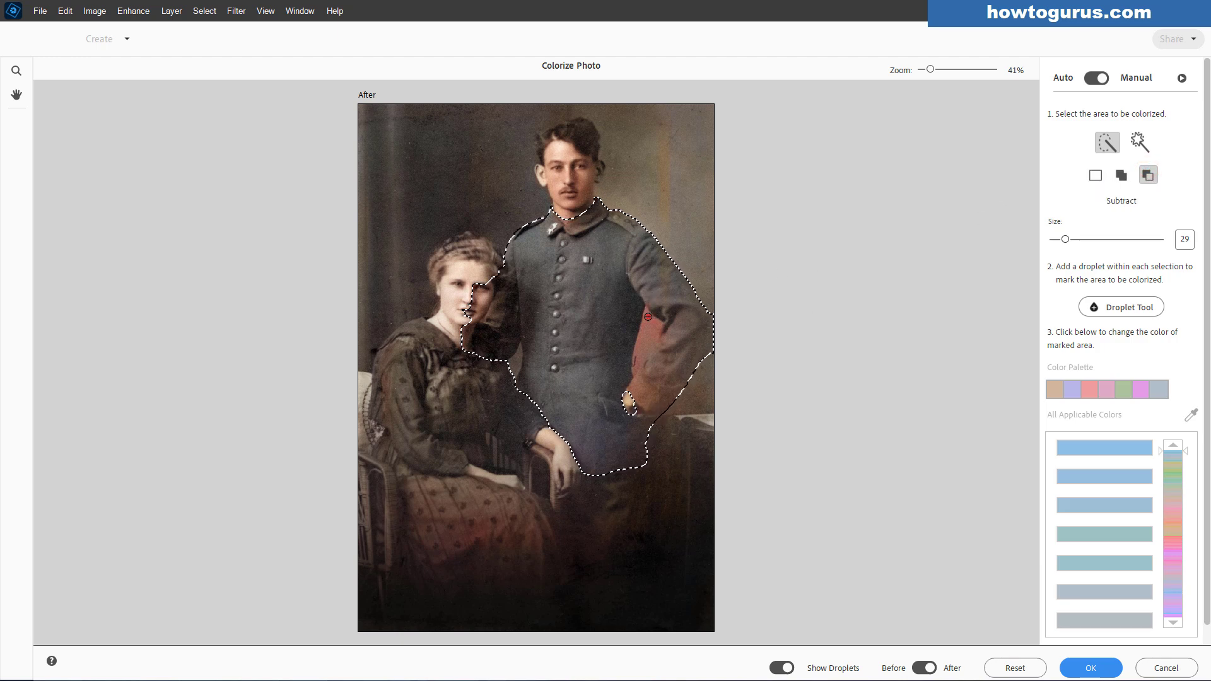
pyautogui.moveTo(652, 314); pyautogui.dragTo(634, 371)
pyautogui.click(482, 296)
pyautogui.moveTo(493, 257)
pyautogui.mouseDown()
pyautogui.moveTo(497, 287)
pyautogui.moveTo(468, 331)
pyautogui.mouseUp()
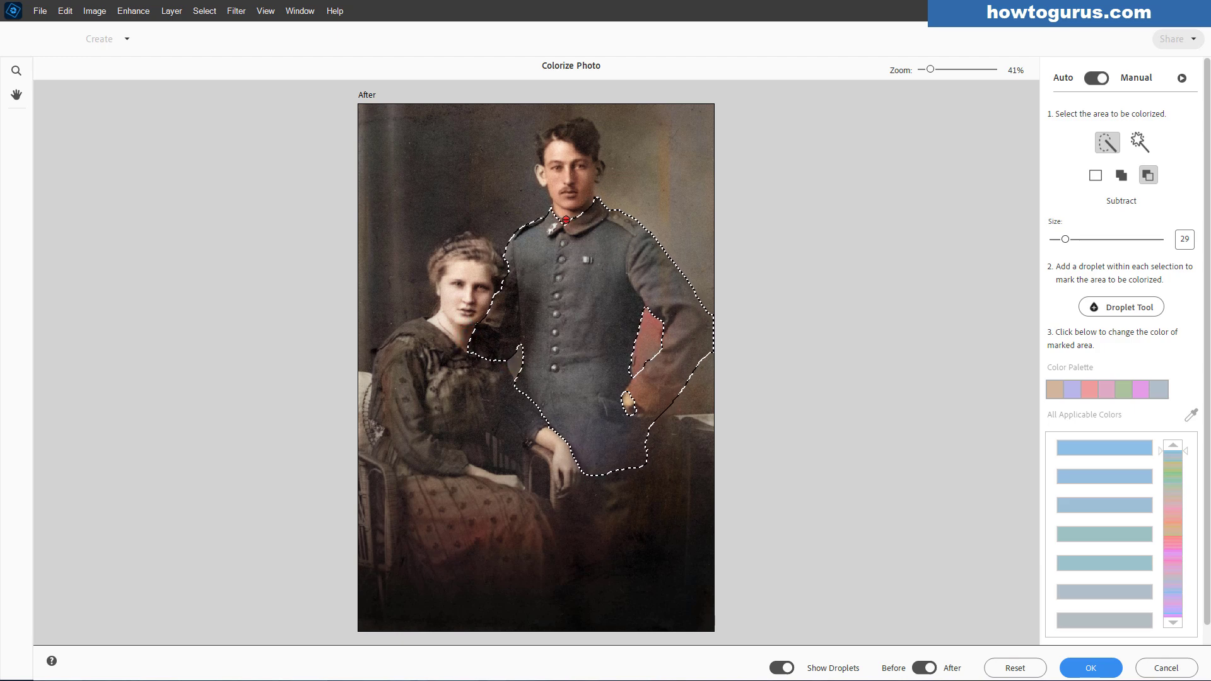
# Place two color droplets with the Droplet Tool on the chest inside the soldier's uniform selection
pyautogui.click(1134, 308)
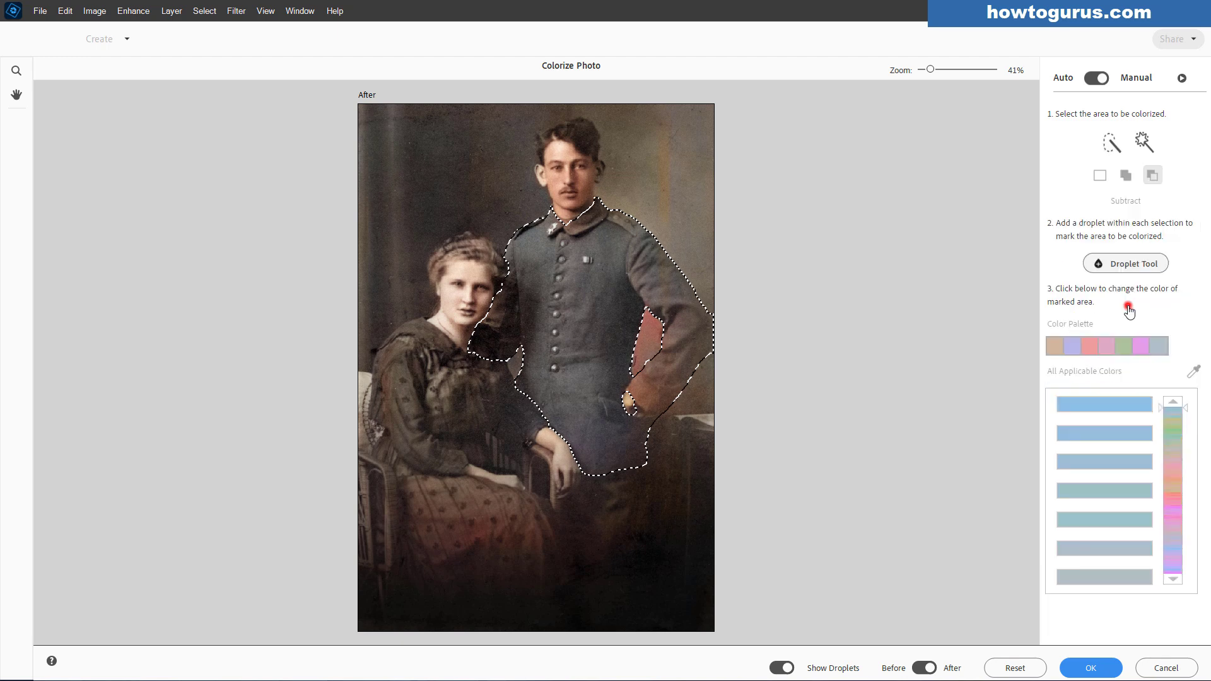
pyautogui.click(613, 309)
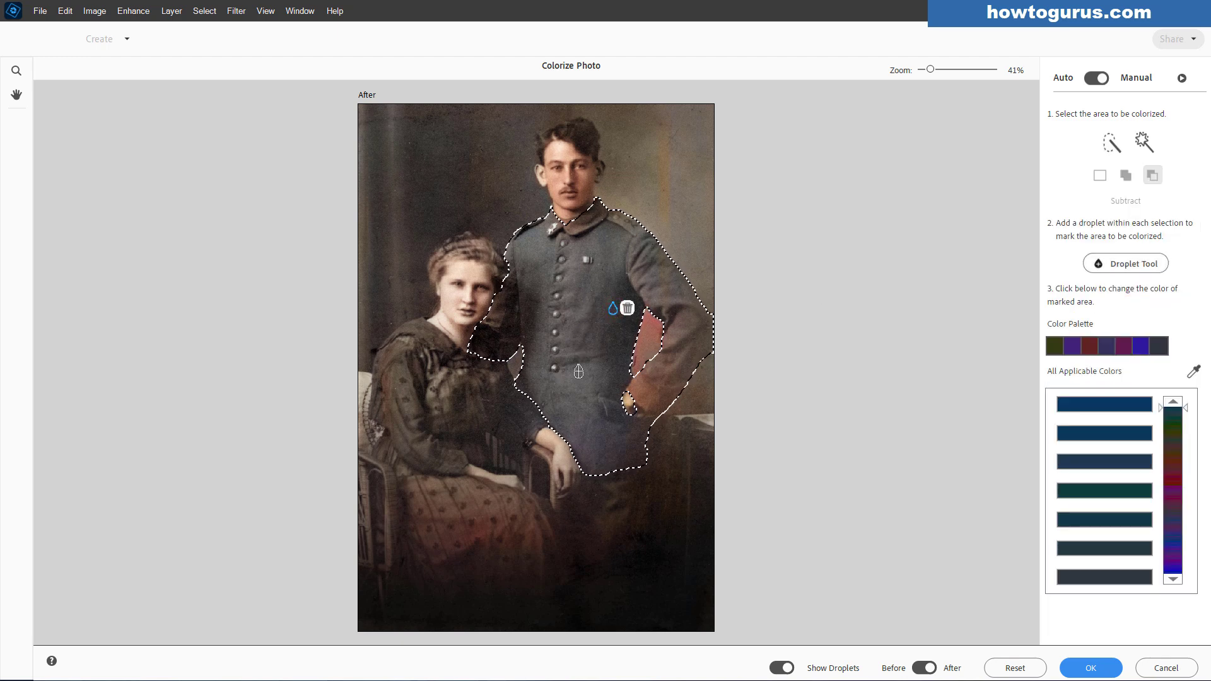
pyautogui.click(577, 314)
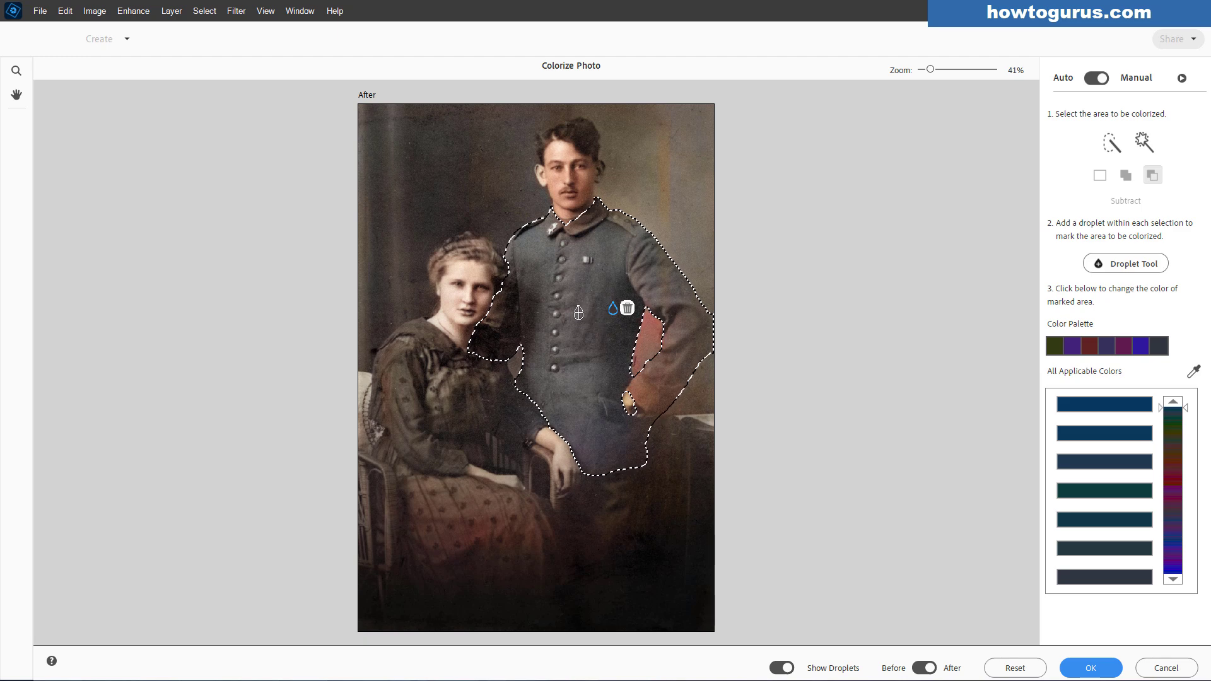
# Color the uniform brown from the suggested palette, apply a dark brown shade to the first droplet, and browse olive hues
pyautogui.click(1055, 346)
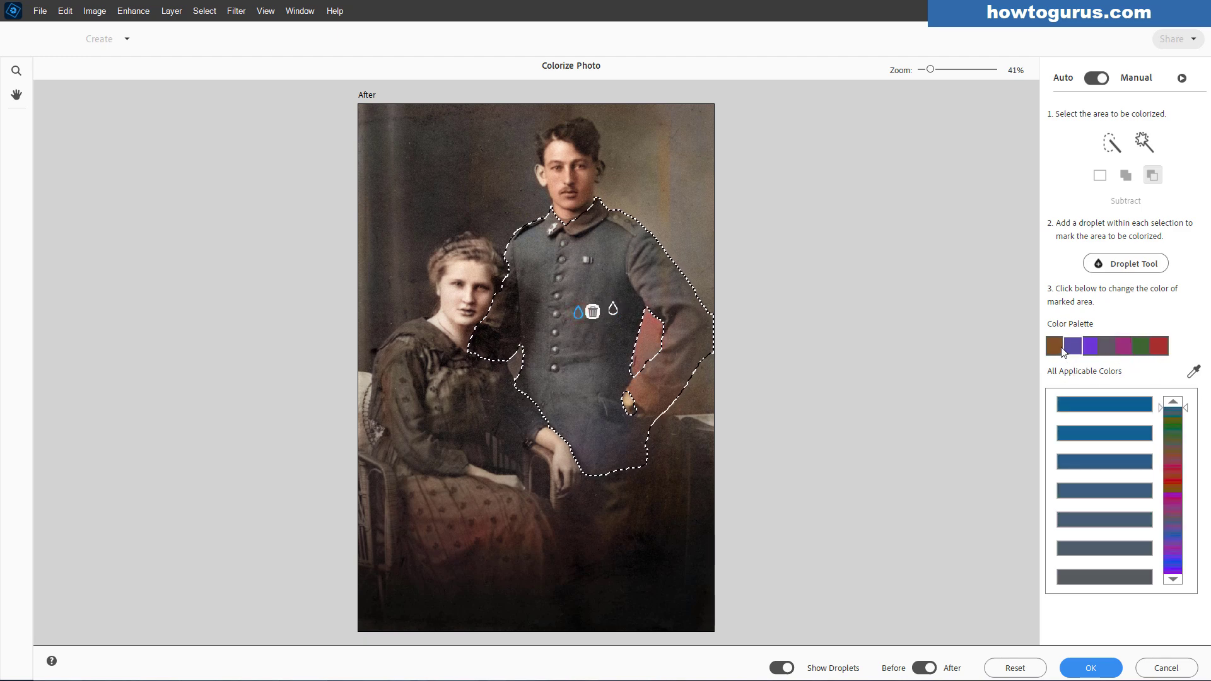
pyautogui.click(615, 309)
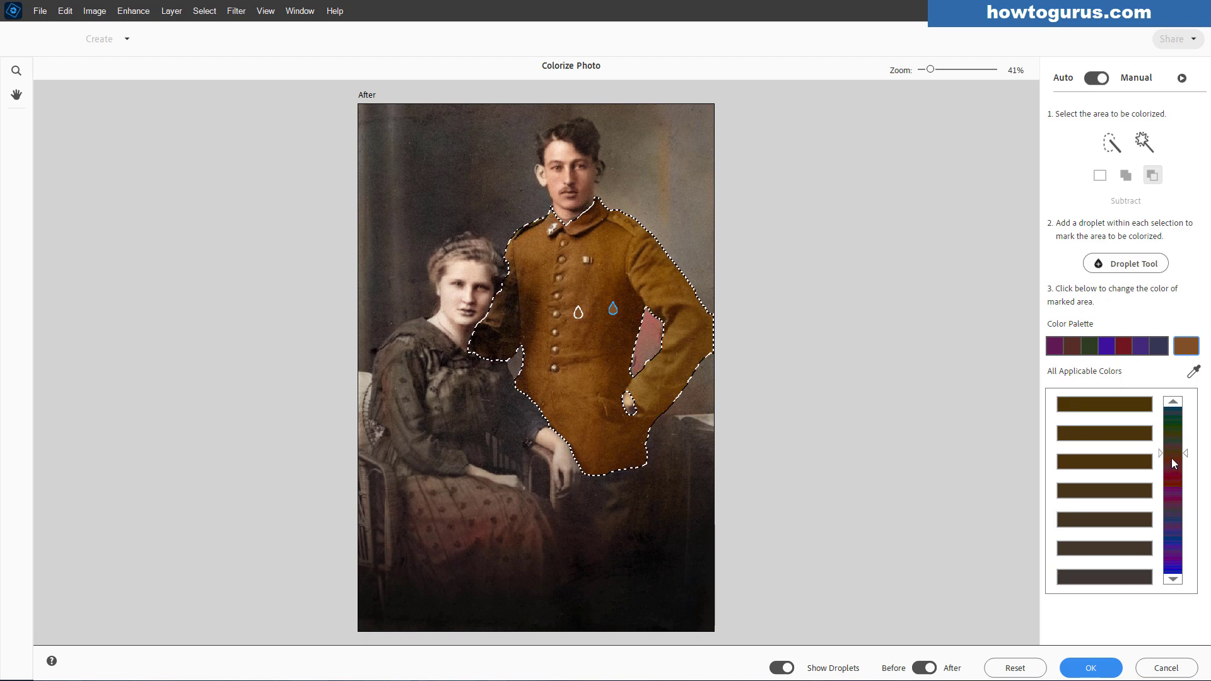
pyautogui.click(1128, 462)
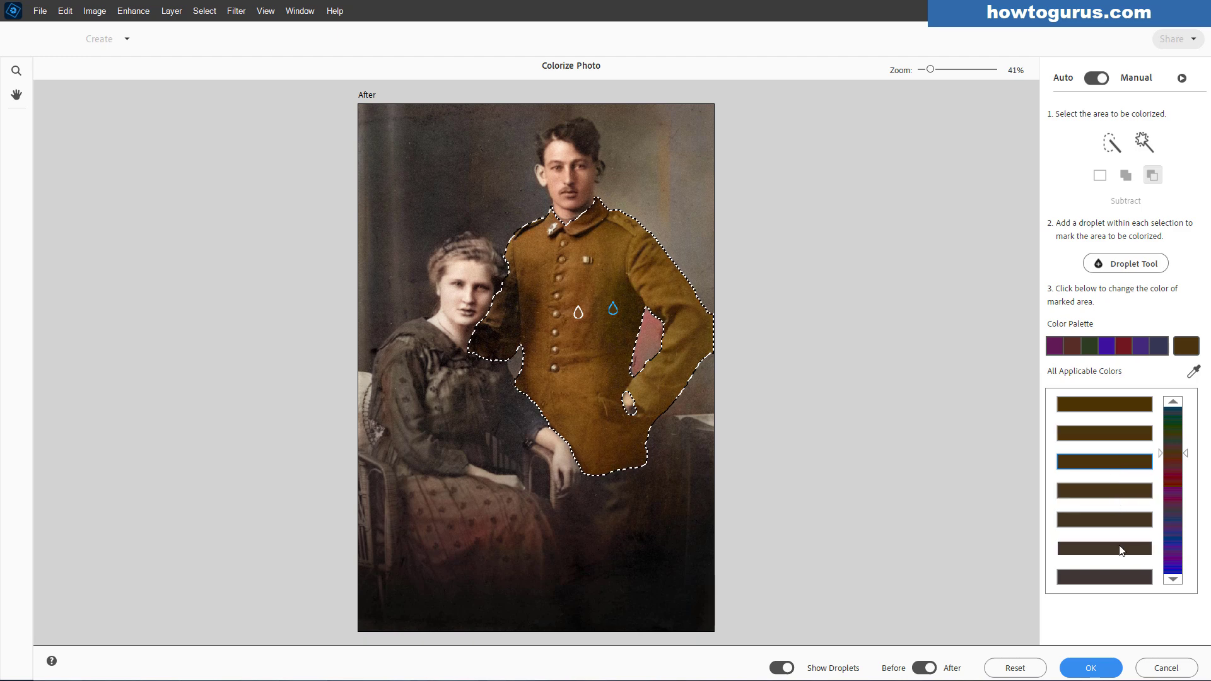
pyautogui.click(1188, 472)
pyautogui.moveTo(1187, 451); pyautogui.dragTo(1187, 438)
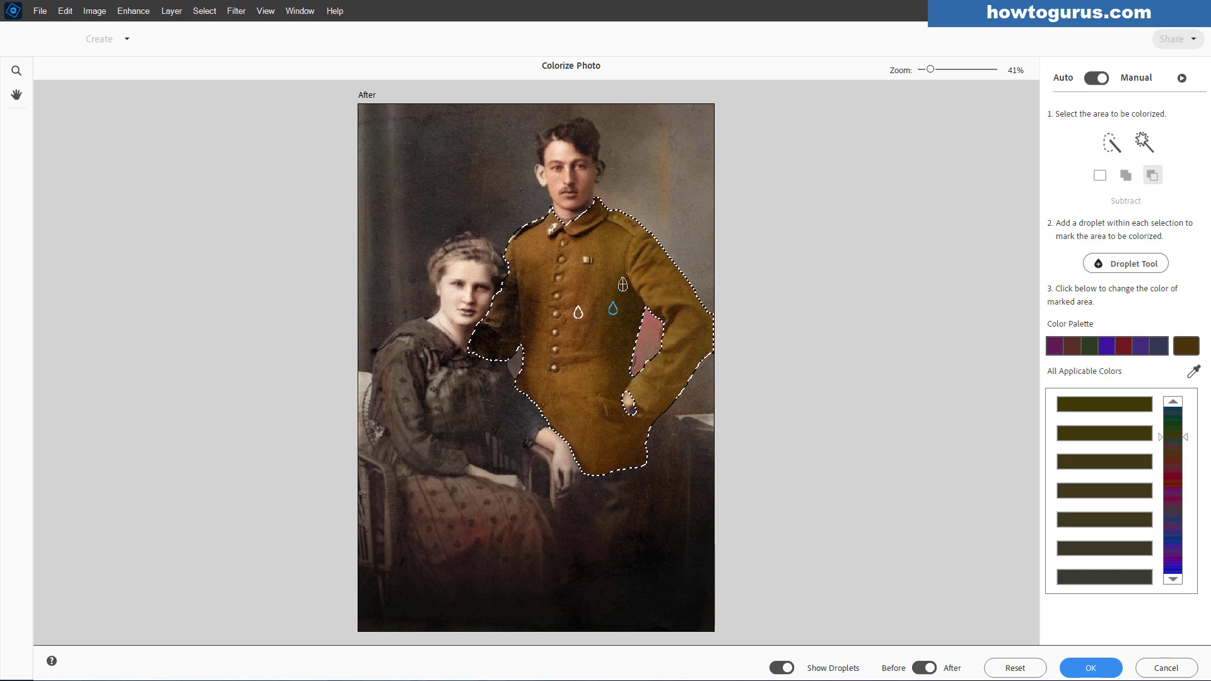
# Compare the recolored portrait with the original, return to the After view, and apply the colorization
pyautogui.click(928, 666)
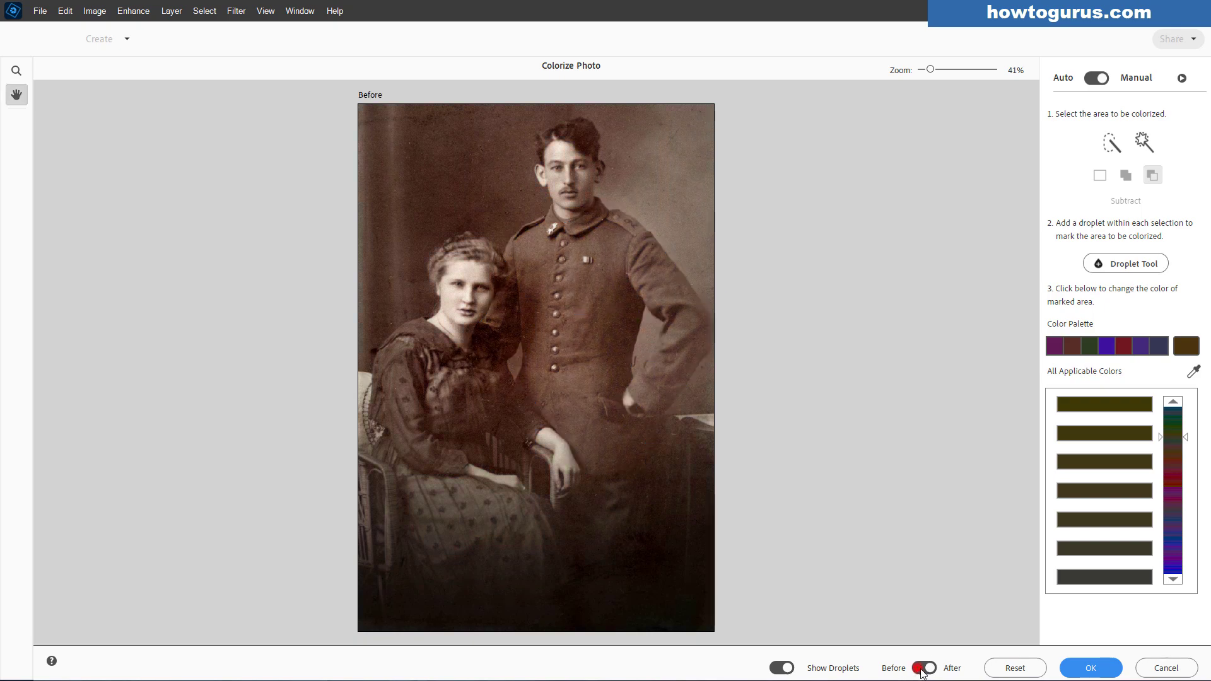
pyautogui.click(929, 667)
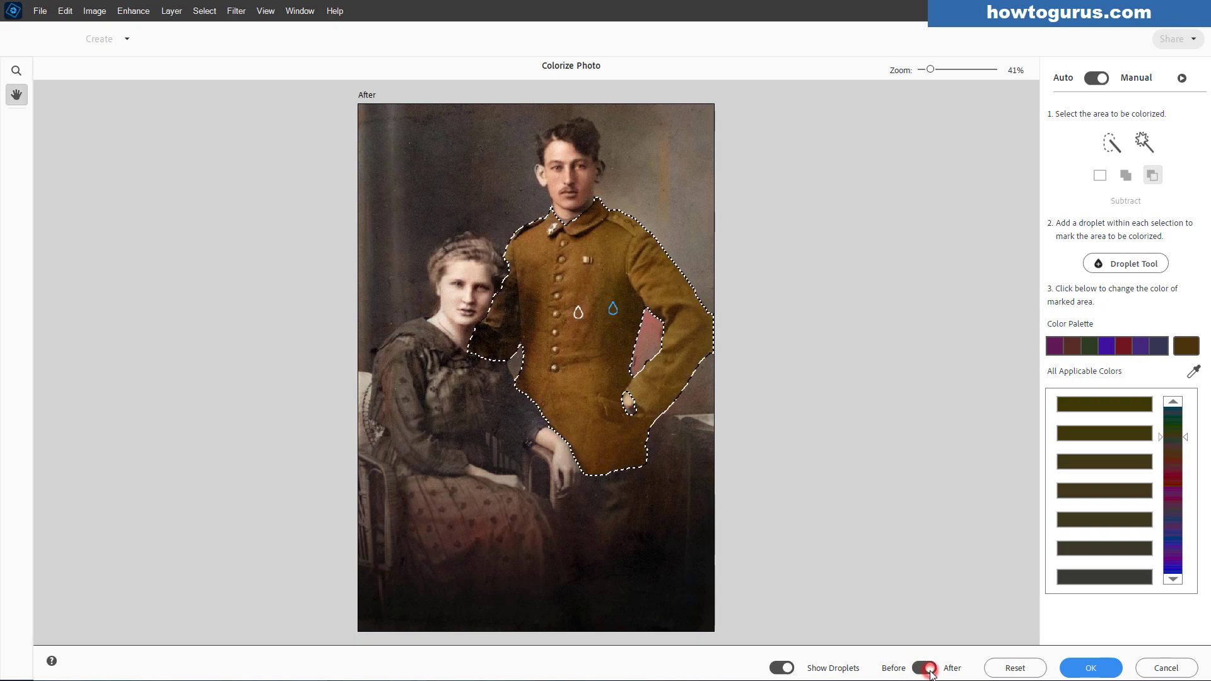
pyautogui.click(1089, 667)
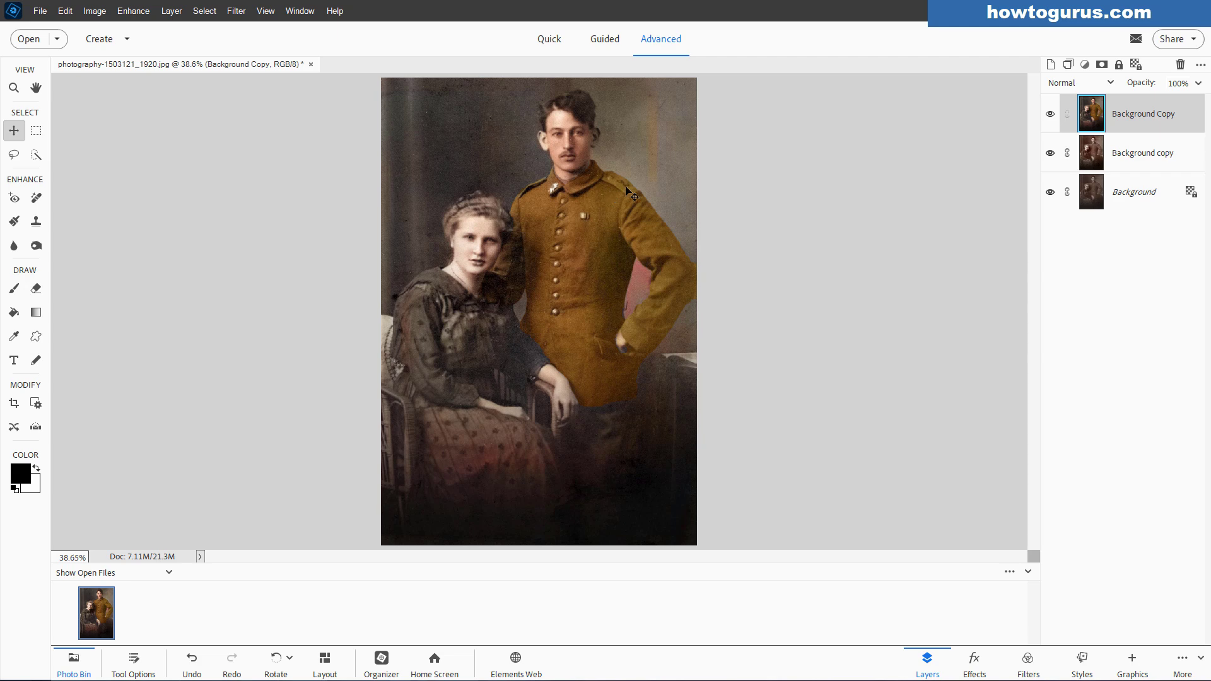
# Hide the colorized Background Copy layer and duplicate the uncolored Background copy layer beneath it as Background copy 2
pyautogui.click(1049, 114)
pyautogui.click(1057, 151)
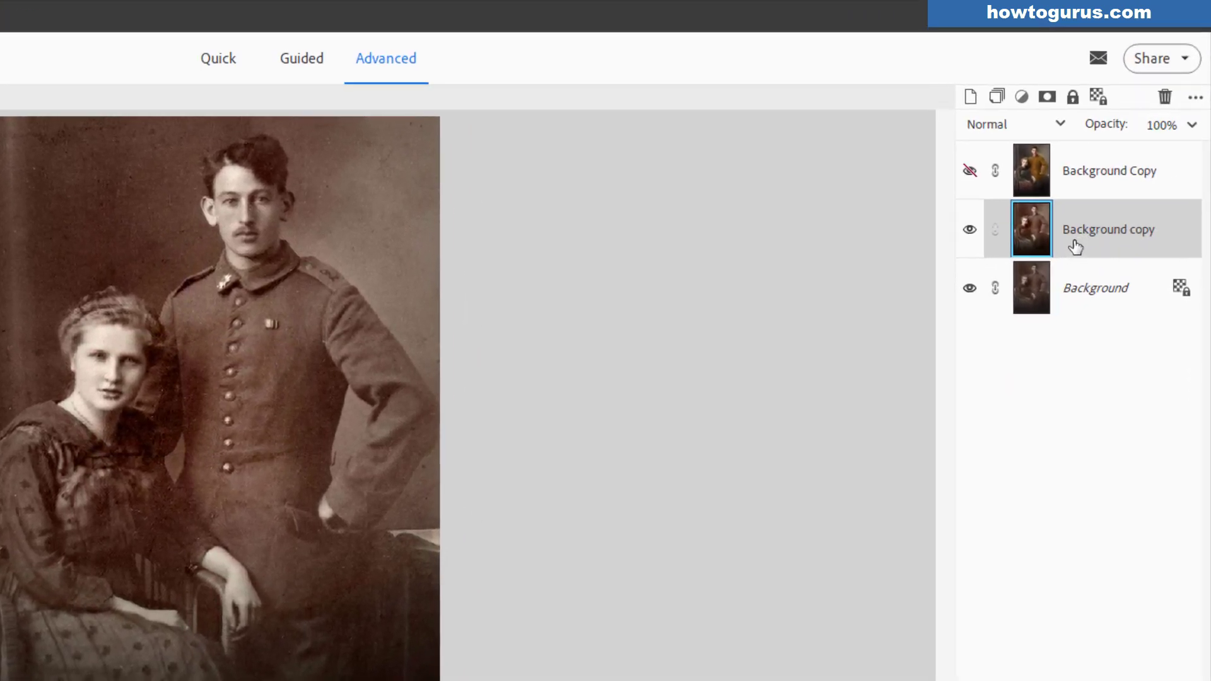
pyautogui.rightClick(1075, 246)
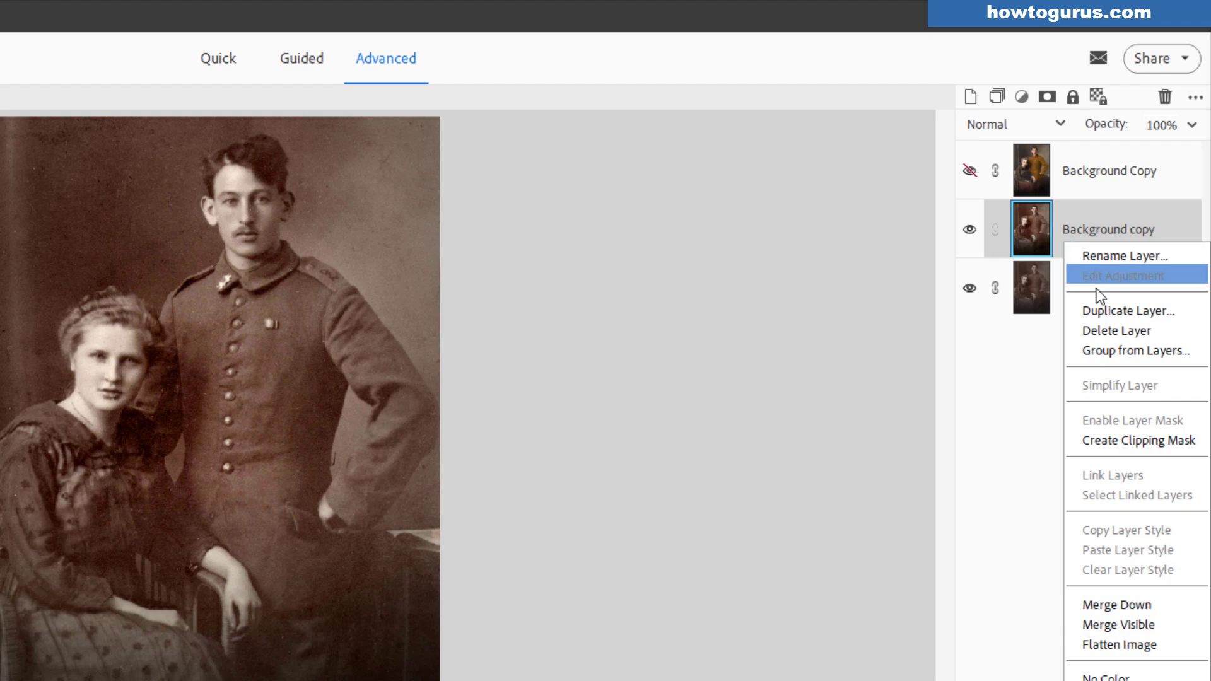
pyautogui.click(1103, 310)
pyautogui.click(474, 309)
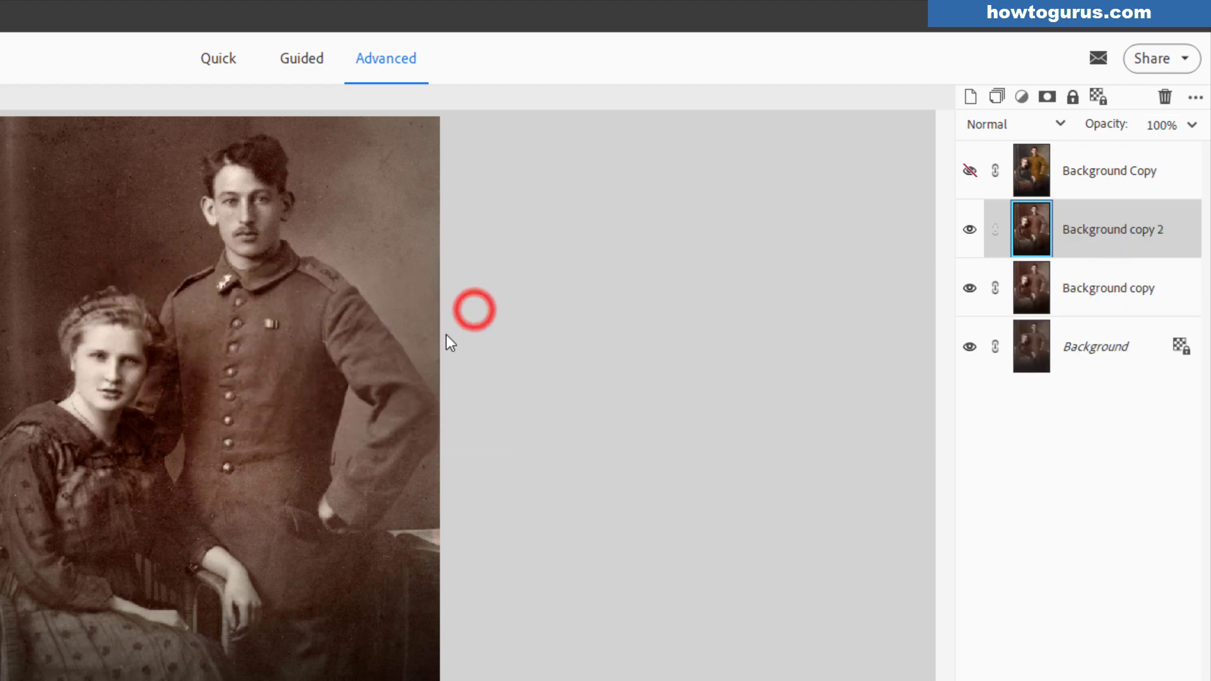
# Set up the Polygonal Lasso tool with a 1 px feather for a close-up selection of the soldier's uniform
pyautogui.hotkey('ctrl', '+')
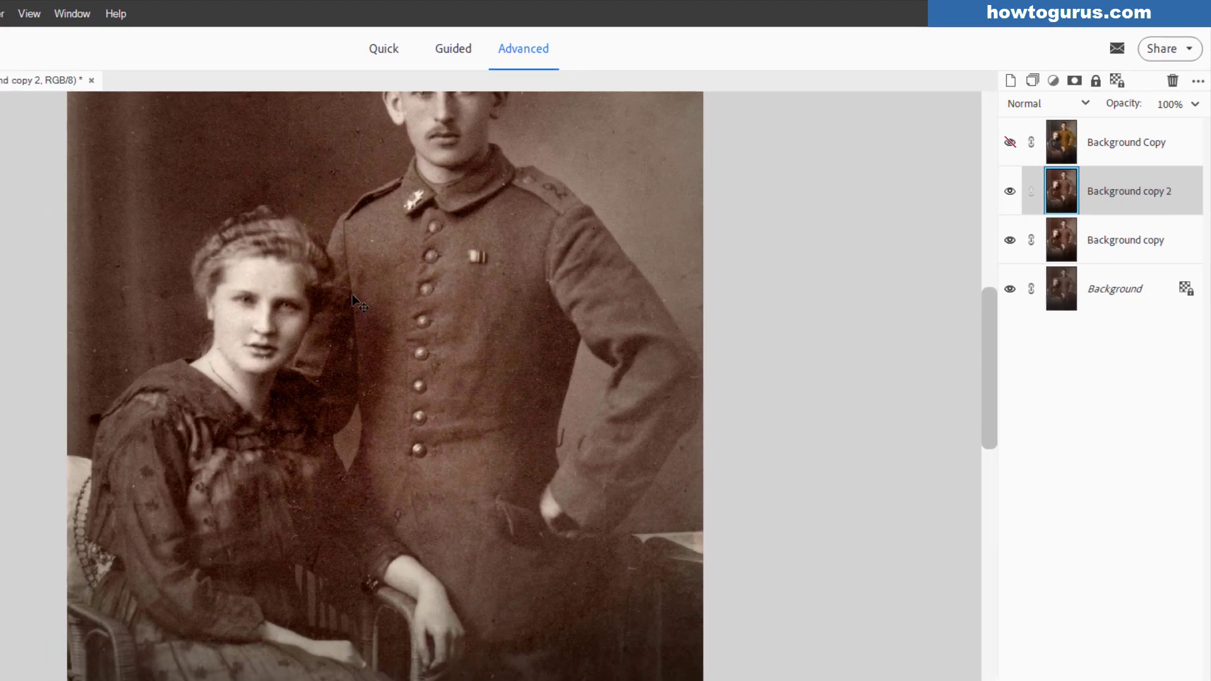
pyautogui.scroll(2, 352, 294)
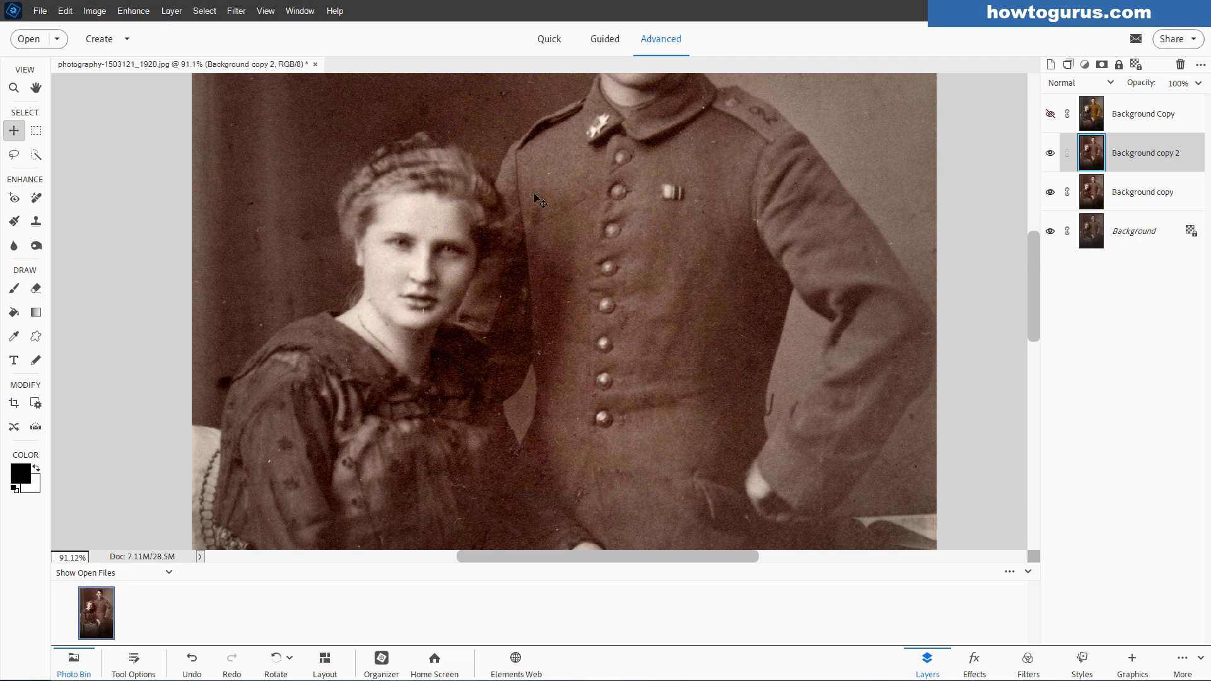
pyautogui.click(14, 154)
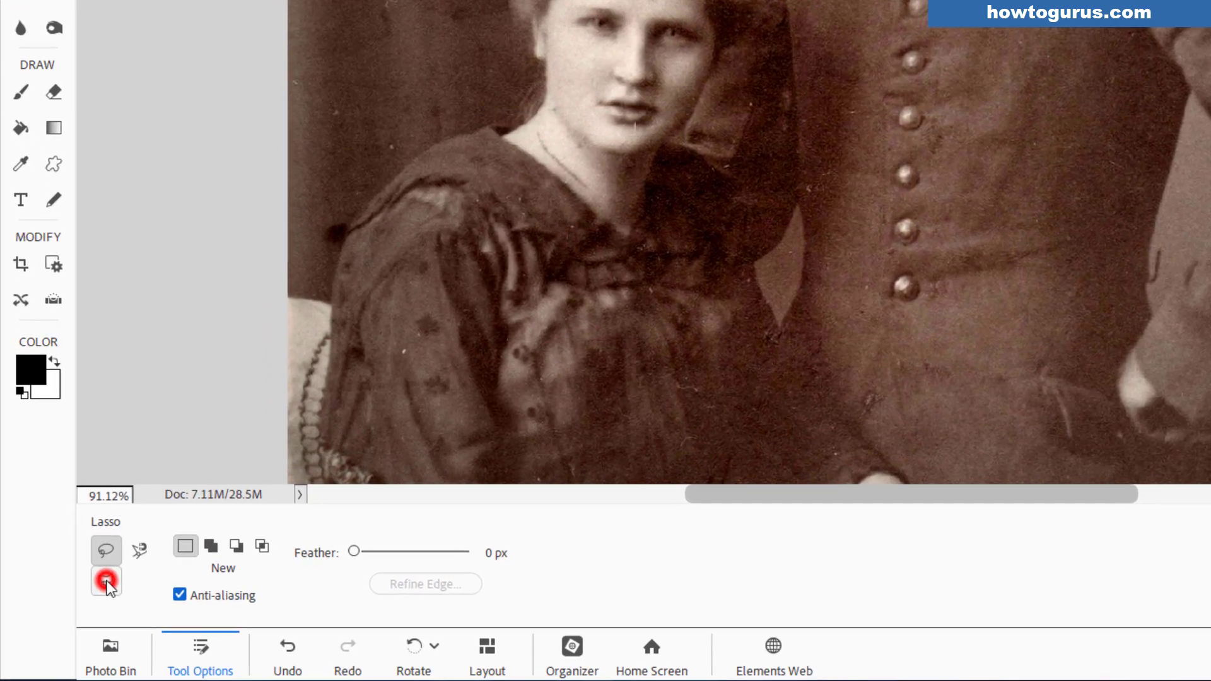
pyautogui.click(73, 612)
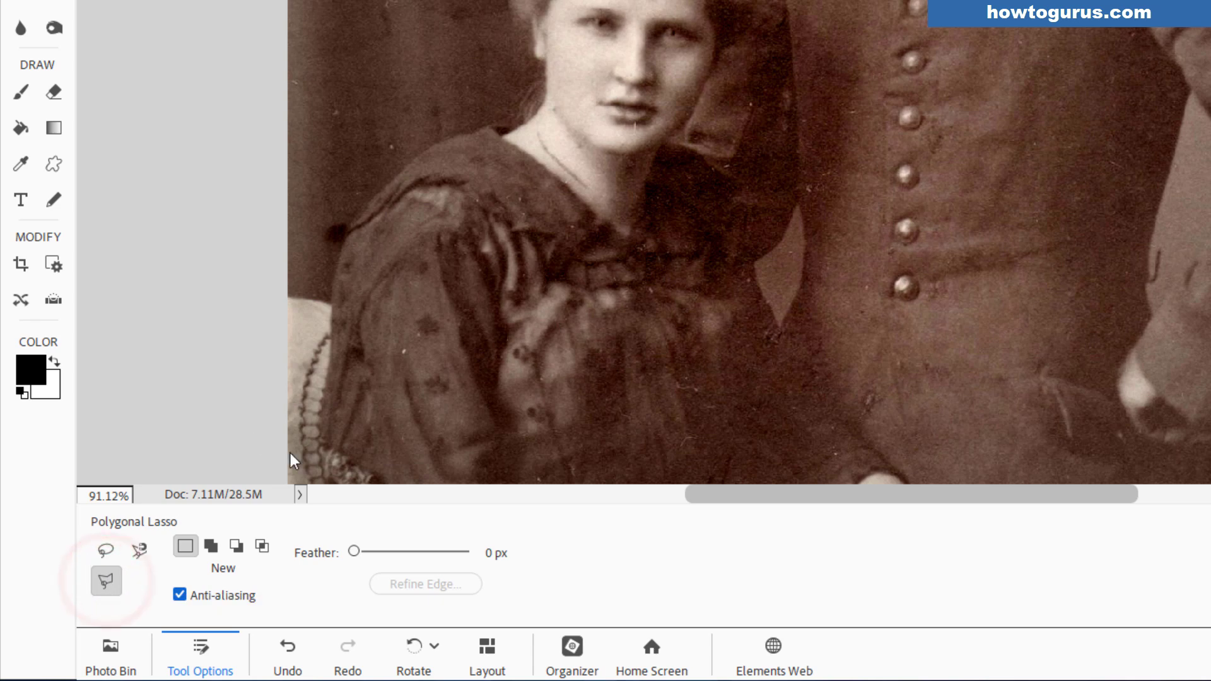
pyautogui.click(490, 553)
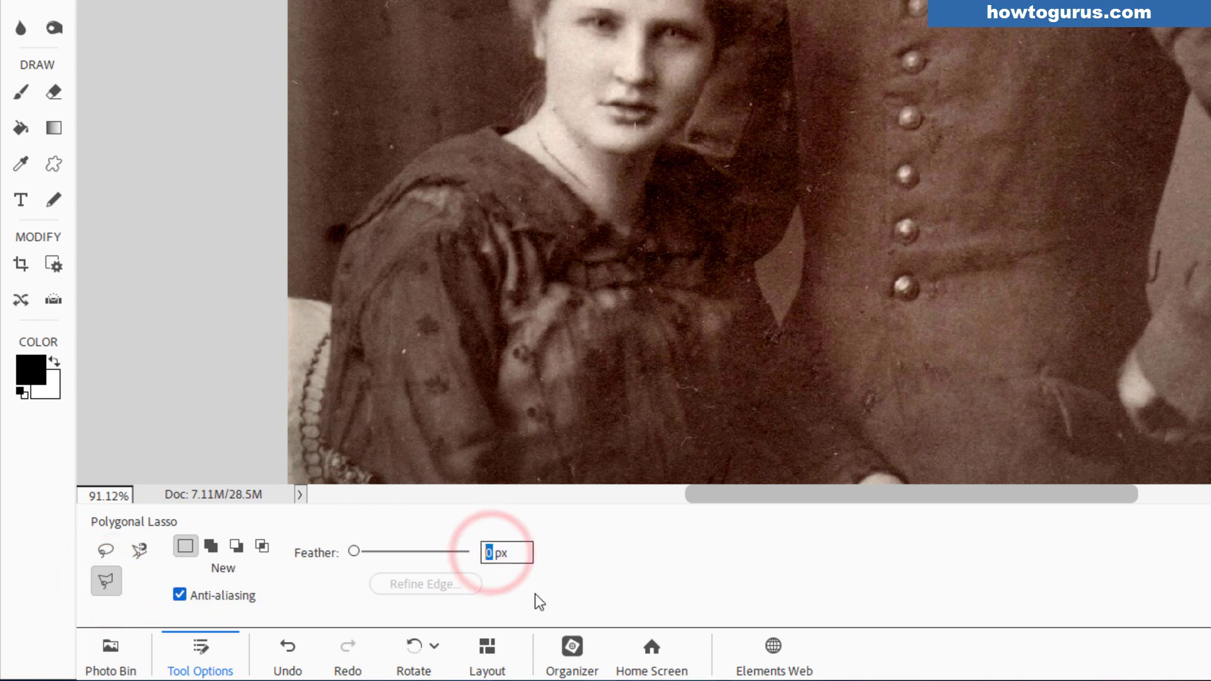
pyautogui.write('1')
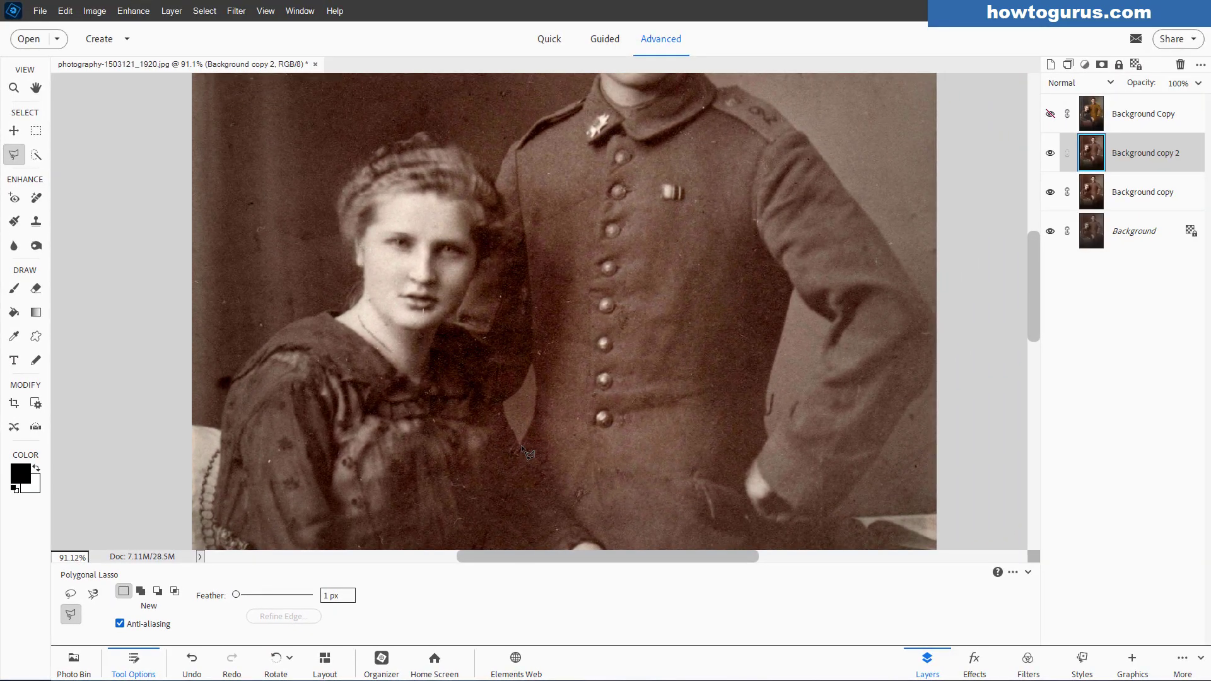
# Outline the uniform from the small gap beside the woman's shoulder, along the sleeve behind her and over the shoulder to the collar
pyautogui.click(520, 445)
pyautogui.moveTo(536, 399)
pyautogui.mouseDown()
pyautogui.moveTo(535, 362)
pyautogui.moveTo(504, 402)
pyautogui.moveTo(504, 357)
pyautogui.moveTo(451, 325)
pyautogui.moveTo(465, 293)
pyautogui.mouseUp()
pyautogui.moveTo(476, 277)
pyautogui.mouseDown()
pyautogui.moveTo(505, 235)
pyautogui.moveTo(498, 191)
pyautogui.mouseUp()
pyautogui.click(497, 186)
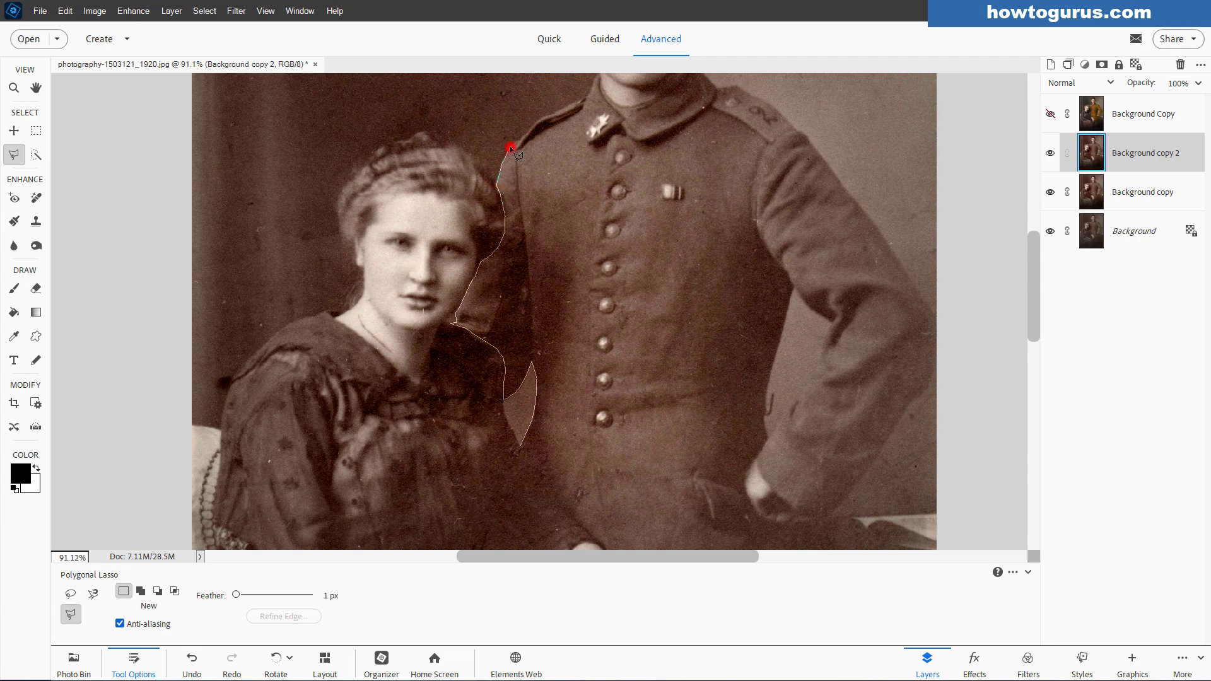
pyautogui.moveTo(513, 144); pyautogui.dragTo(579, 102)
pyautogui.press('space')
pyautogui.moveTo(586, 96)
pyautogui.mouseDown()
pyautogui.moveTo(578, 208)
pyautogui.moveTo(590, 185)
pyautogui.mouseUp()
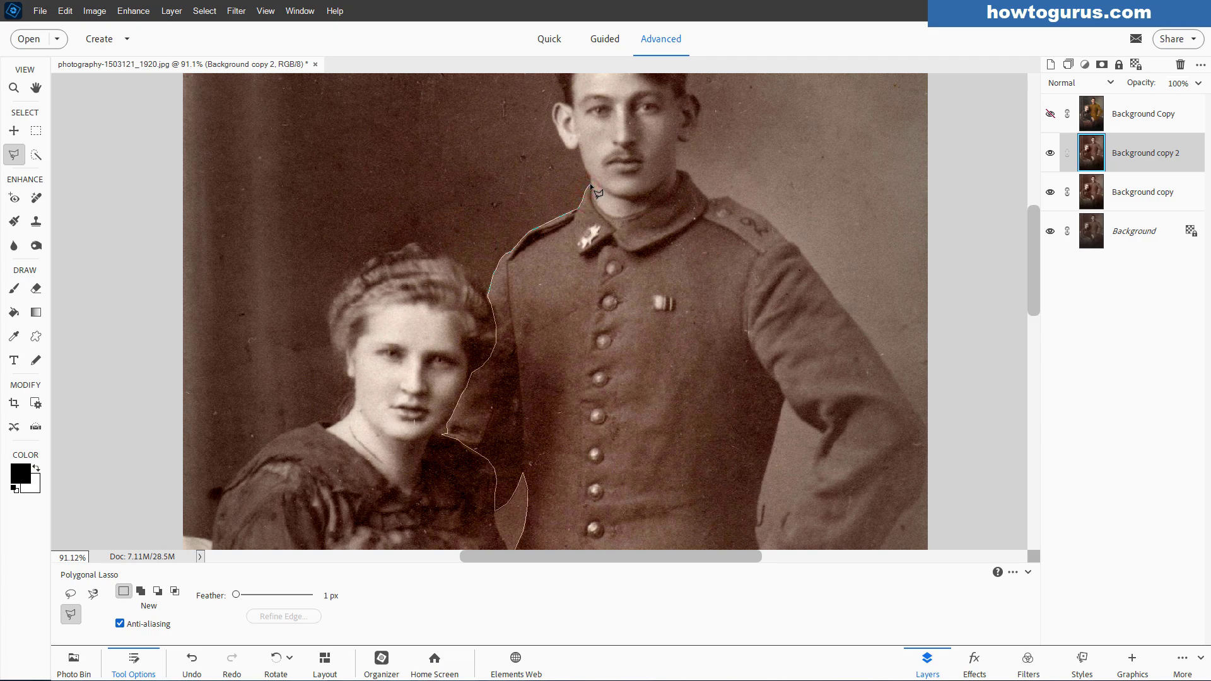
# Continue the lasso outline under the soldier's neck, around the collar, and over the other shoulder down the outer sleeve
pyautogui.click(591, 184)
pyautogui.click(596, 203)
pyautogui.click(615, 217)
pyautogui.click(653, 206)
pyautogui.click(666, 200)
pyautogui.click(673, 192)
pyautogui.click(686, 171)
pyautogui.click(690, 183)
pyautogui.click(706, 197)
pyautogui.click(793, 244)
pyautogui.click(918, 413)
pyautogui.moveTo(918, 413); pyautogui.dragTo(800, 270)
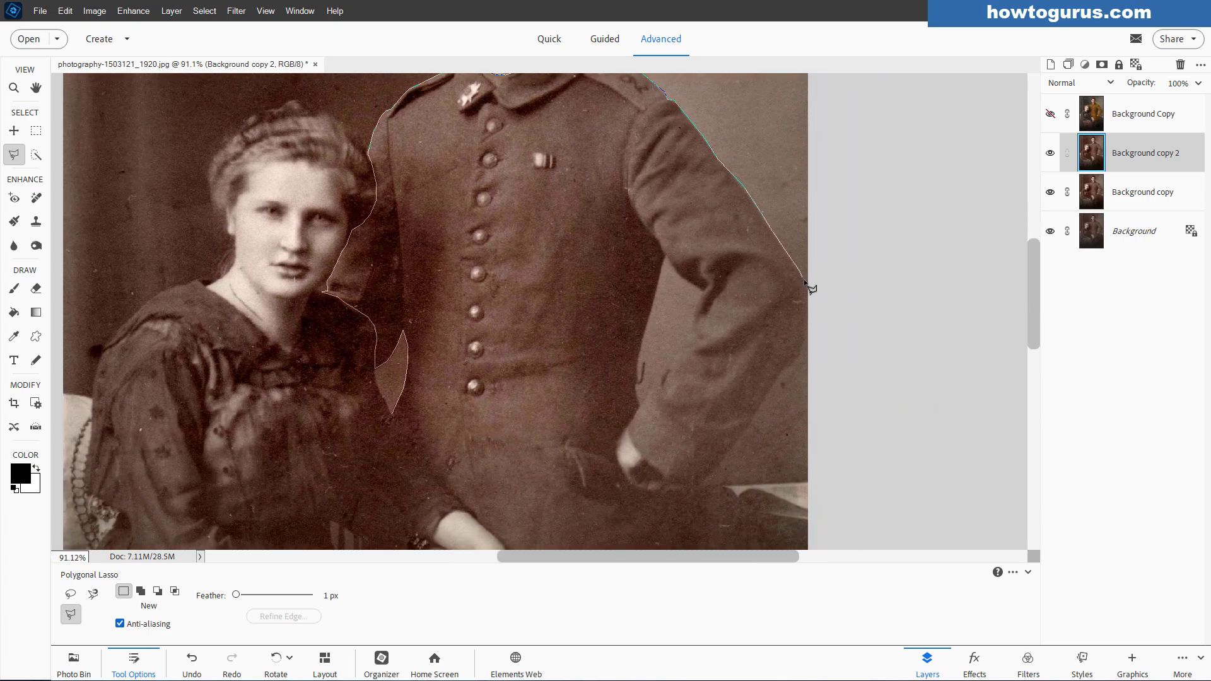
# Trace the elbow, lower sleeve, jacket hem and the edge beside the woman's hand and arm, closing the uniform selection
pyautogui.click(811, 288)
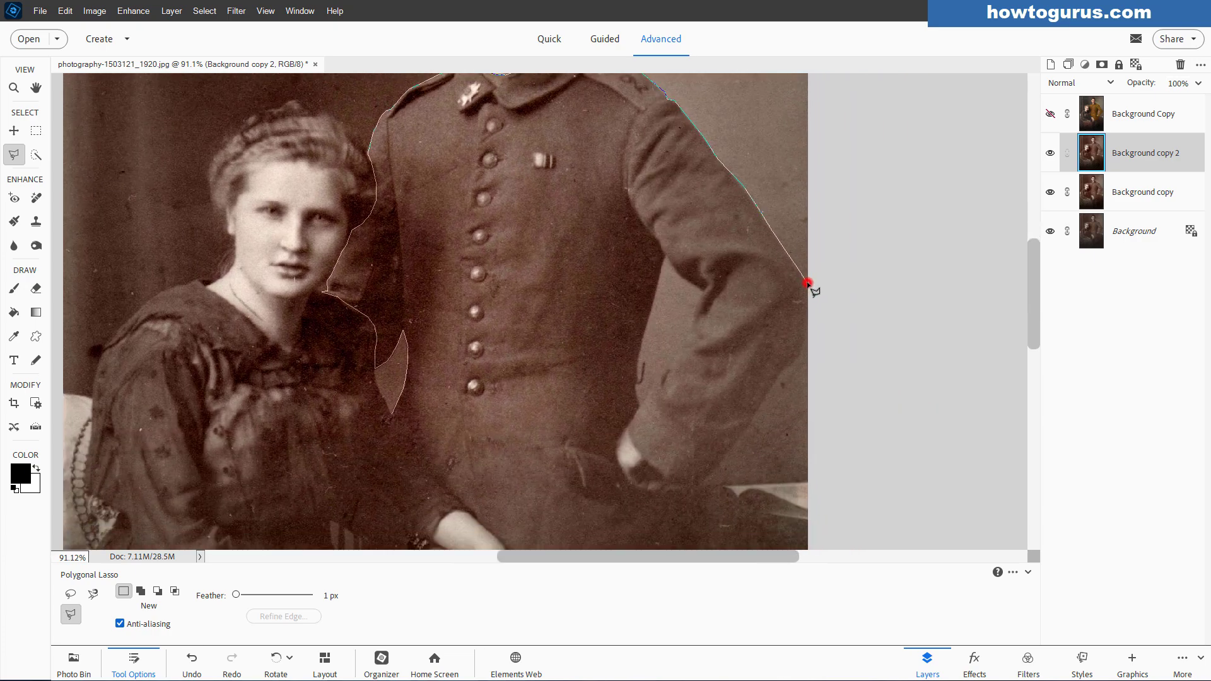
pyautogui.click(808, 336)
pyautogui.click(803, 344)
pyautogui.click(710, 473)
pyautogui.moveTo(701, 482); pyautogui.dragTo(736, 310)
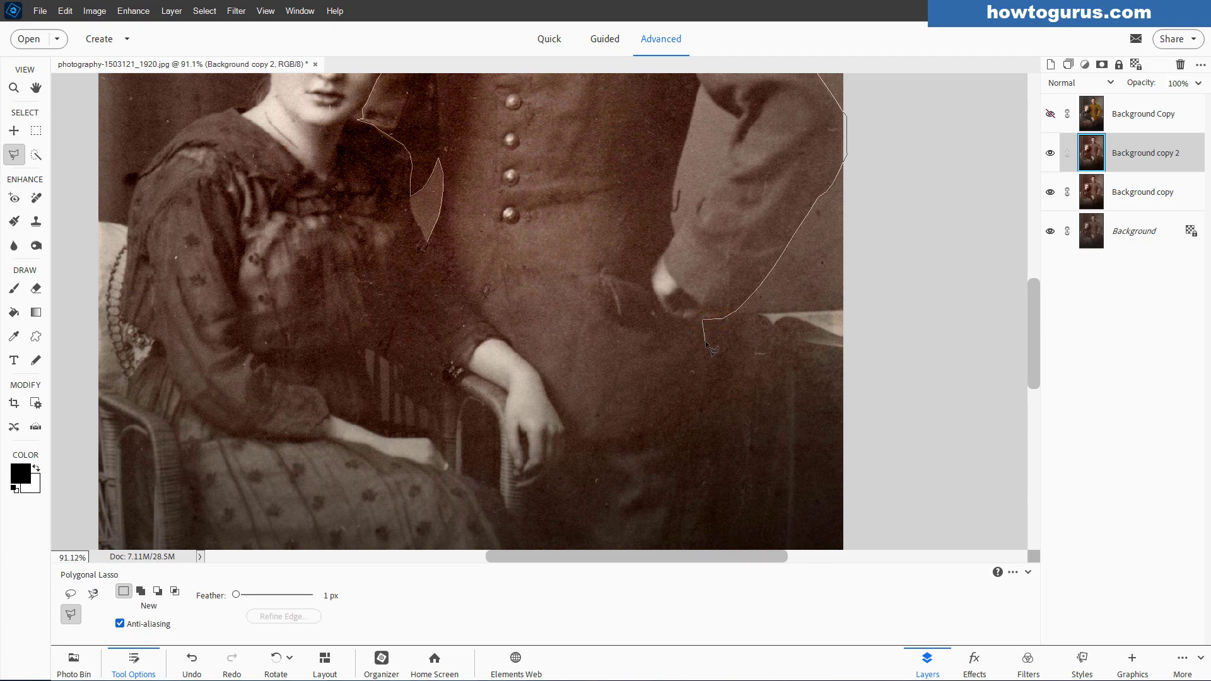
pyautogui.moveTo(708, 344)
pyautogui.mouseDown()
pyautogui.moveTo(722, 419)
pyautogui.moveTo(710, 435)
pyautogui.moveTo(576, 452)
pyautogui.moveTo(562, 421)
pyautogui.mouseUp()
pyautogui.moveTo(543, 378)
pyautogui.mouseDown()
pyautogui.moveTo(446, 291)
pyautogui.moveTo(429, 242)
pyautogui.mouseUp()
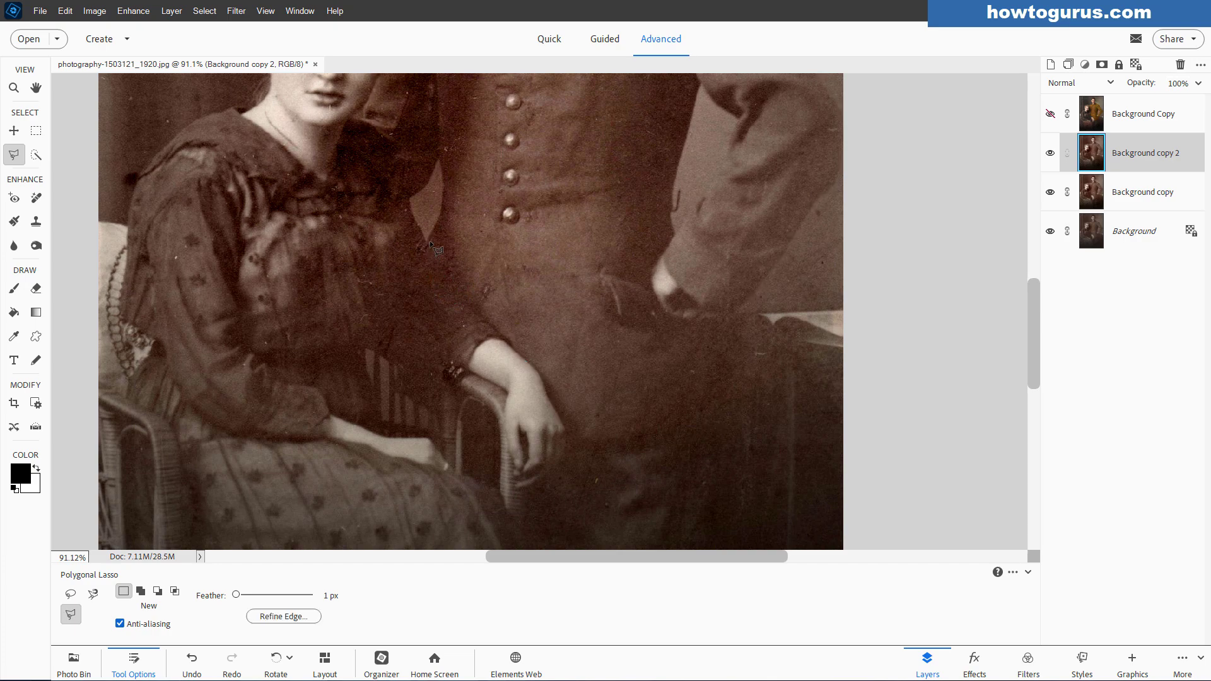
# Subtract the background gap between the soldier's bent arm and torso from the uniform selection
pyautogui.scroll(5, 430, 240)
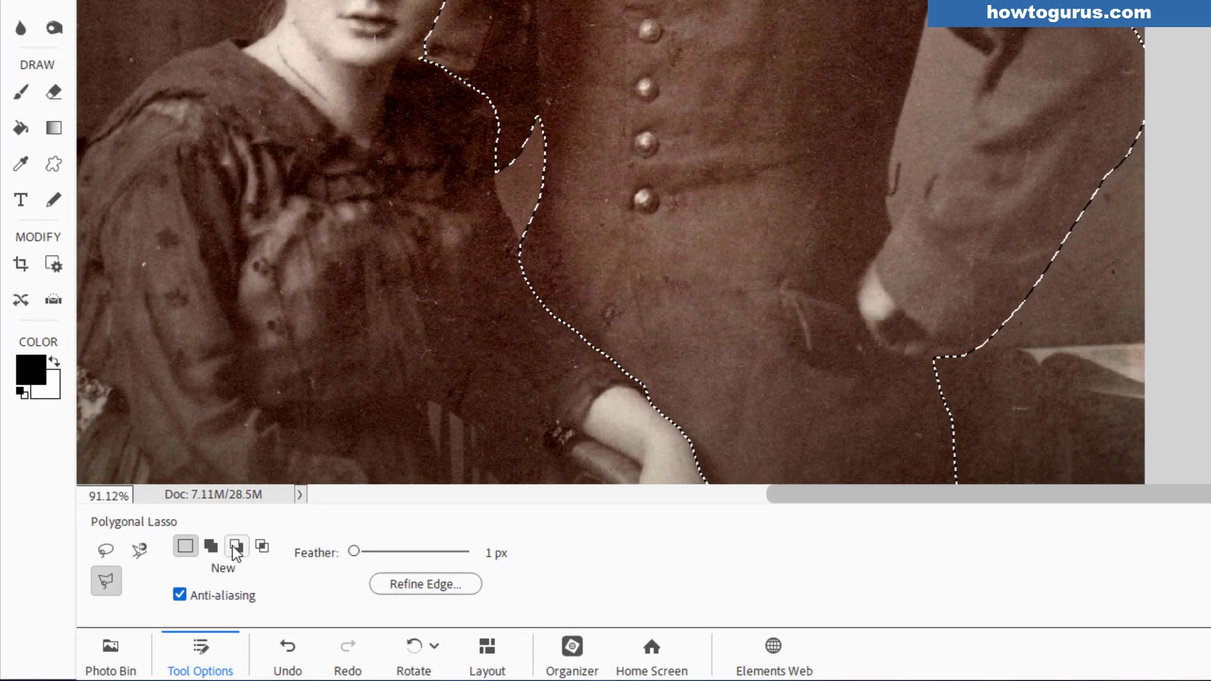
pyautogui.click(236, 546)
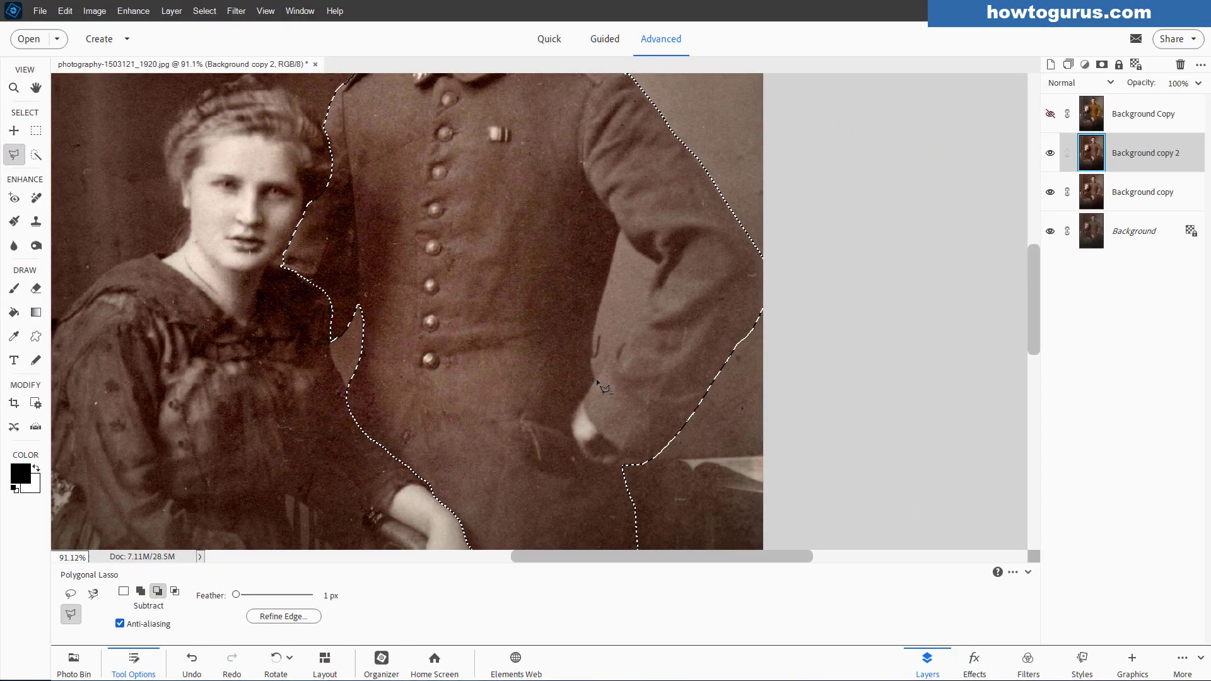
pyautogui.click(713, 315)
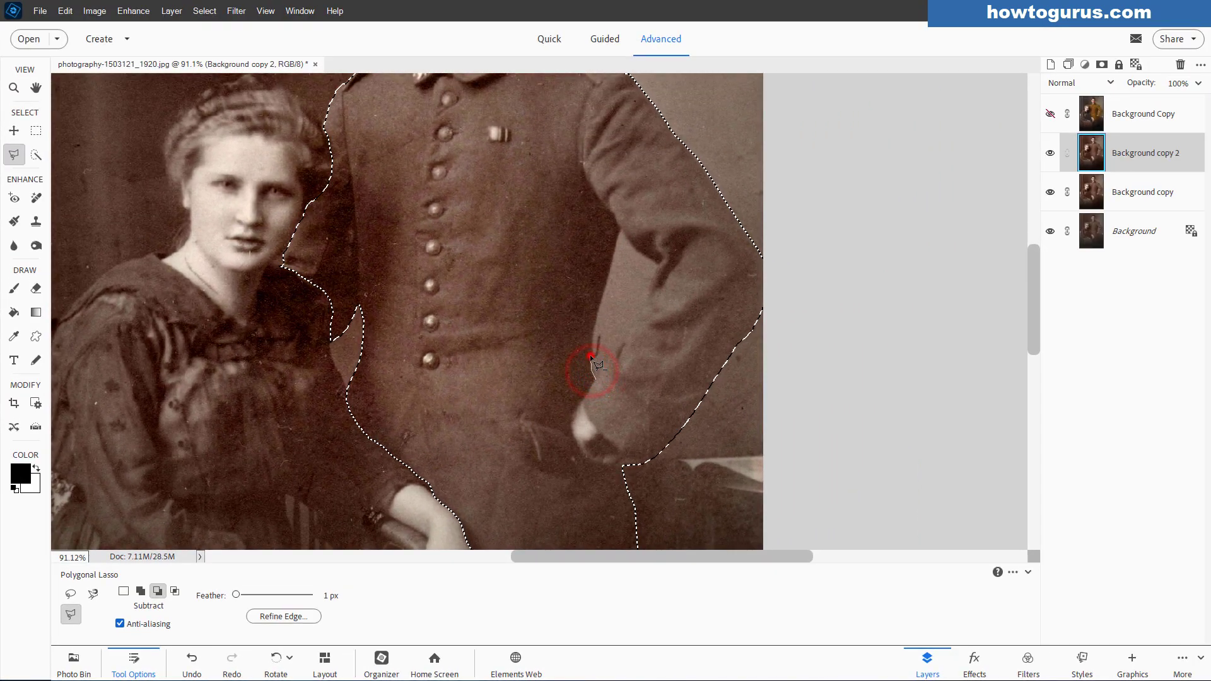
pyautogui.click(595, 334)
pyautogui.click(604, 291)
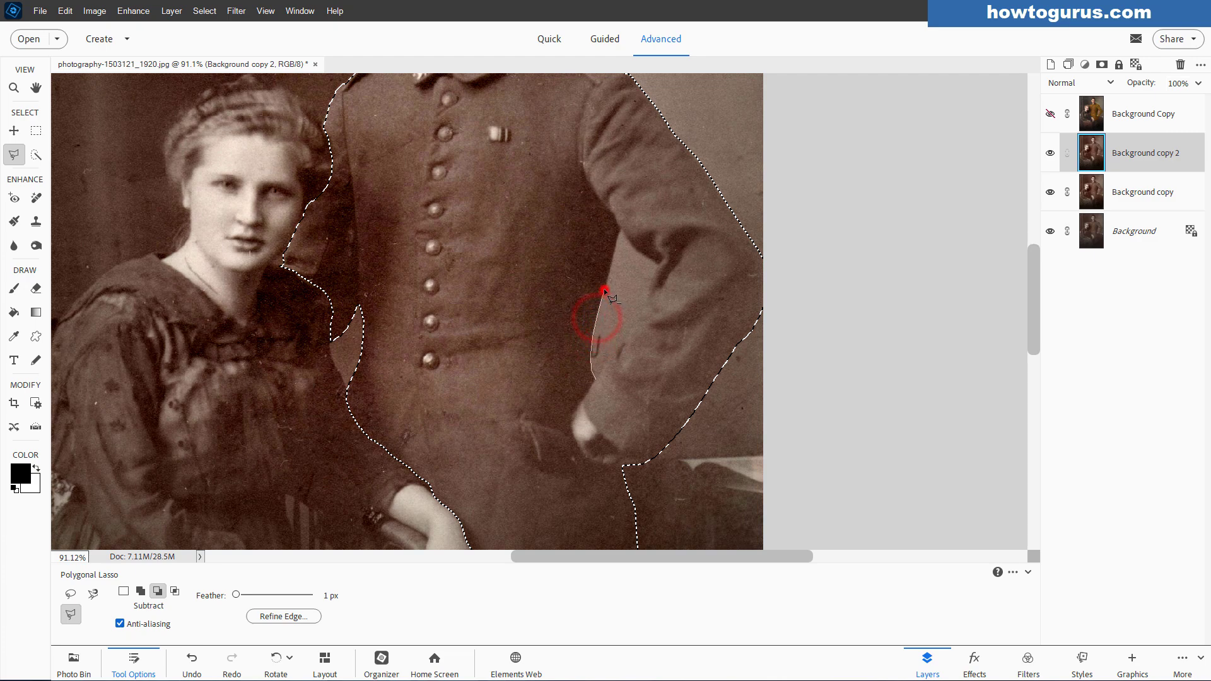
pyautogui.click(612, 258)
pyautogui.click(619, 237)
pyautogui.click(654, 272)
pyautogui.click(651, 279)
pyautogui.click(638, 313)
pyautogui.doubleClick(596, 377)
# Subtract the soldier's hand below the sleeve cuff from the uniform selection
pyautogui.scroll(-3, 627, 447)
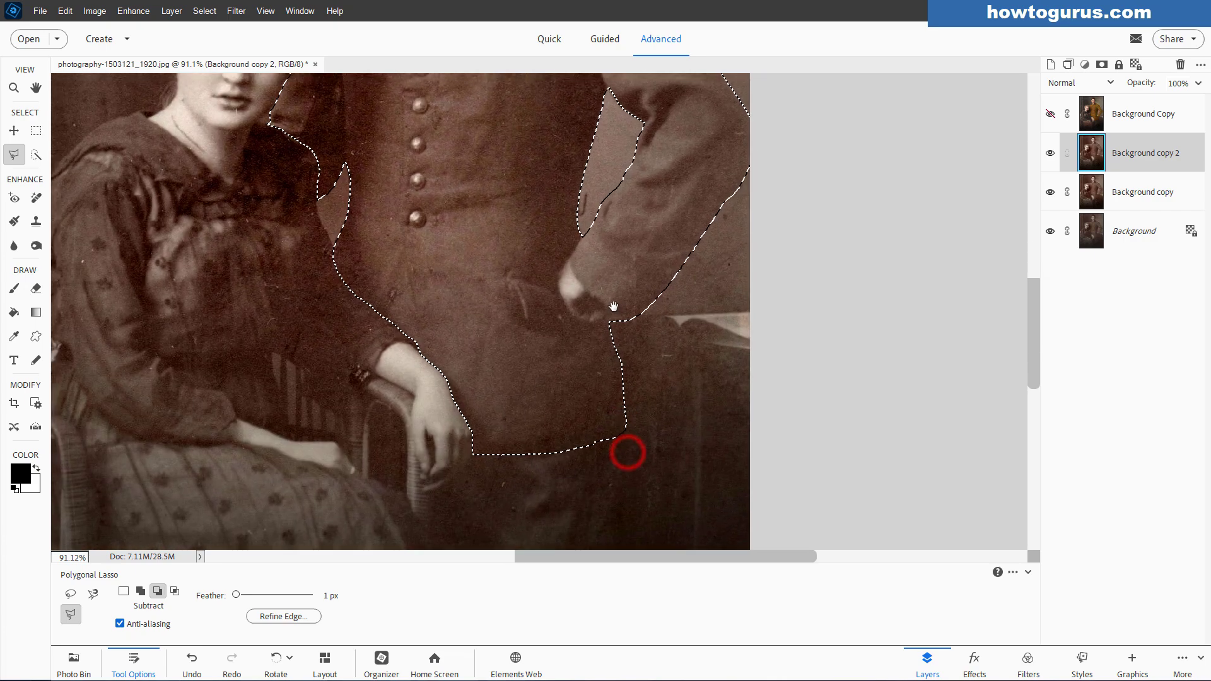
pyautogui.click(570, 256)
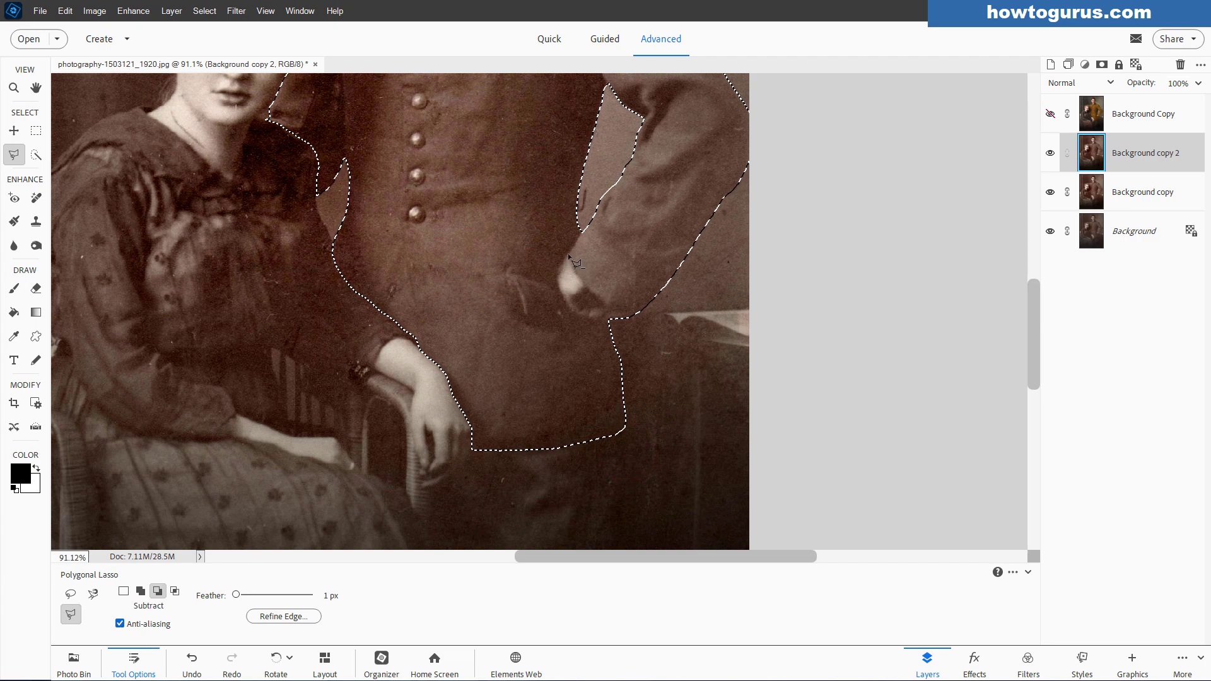
pyautogui.moveTo(569, 255); pyautogui.dragTo(591, 293)
# Add a Hue/Saturation adjustment layer for the selected uniform, using the previous layer to create a clipping mask
pyautogui.hotkey('ctrl', '0')
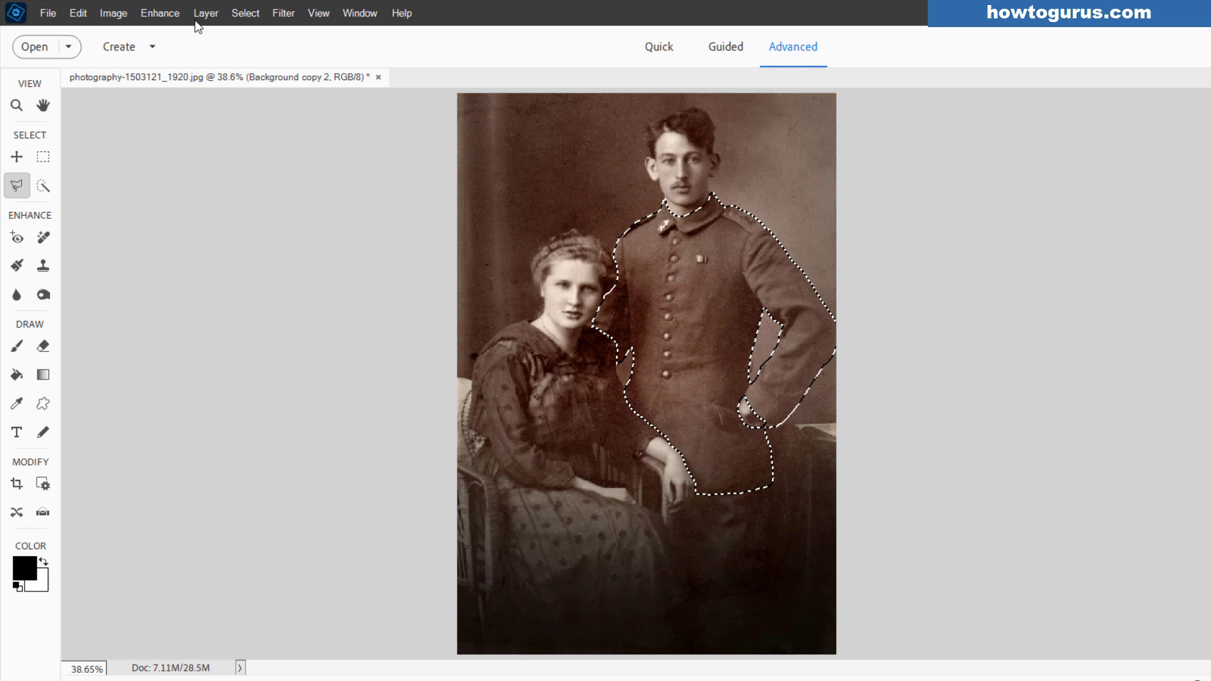
pyautogui.click(171, 12)
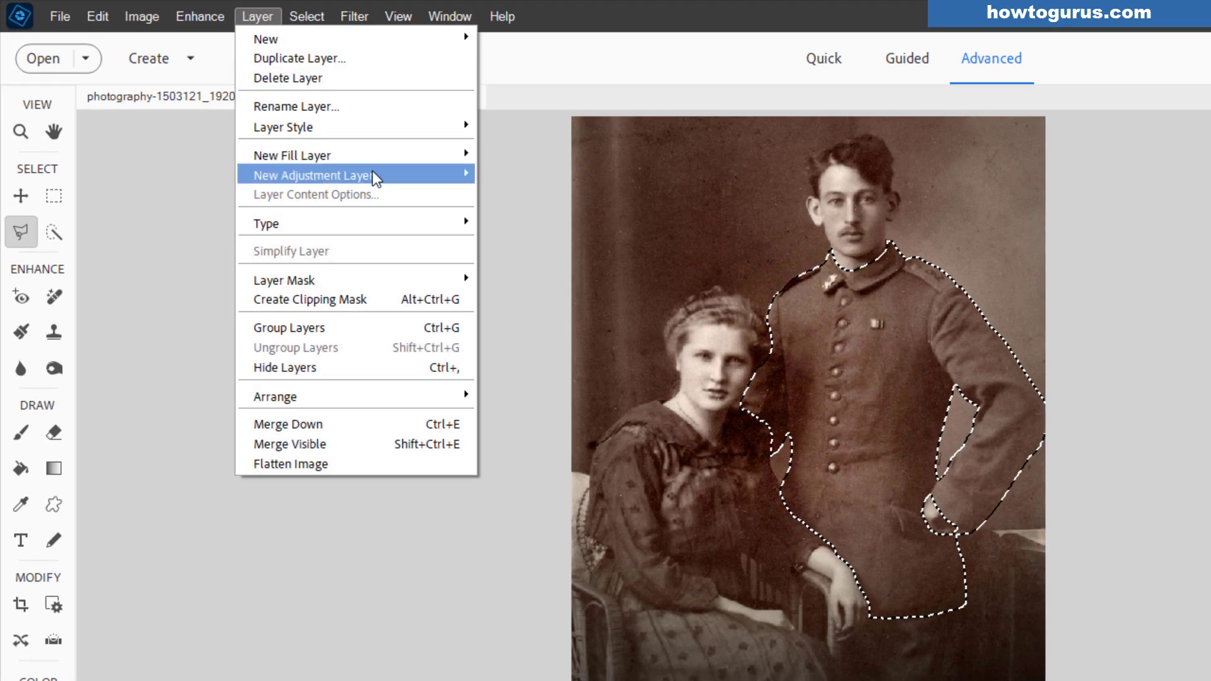
pyautogui.click(363, 171)
pyautogui.click(499, 221)
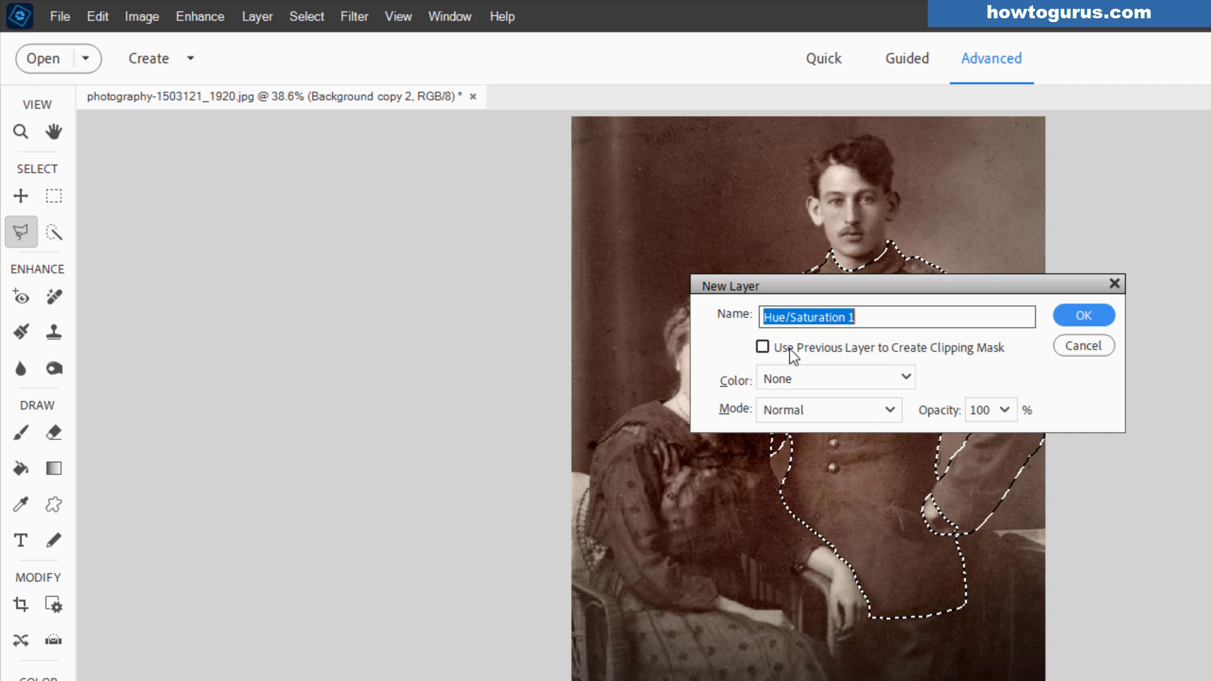
pyautogui.click(764, 347)
pyautogui.click(1084, 317)
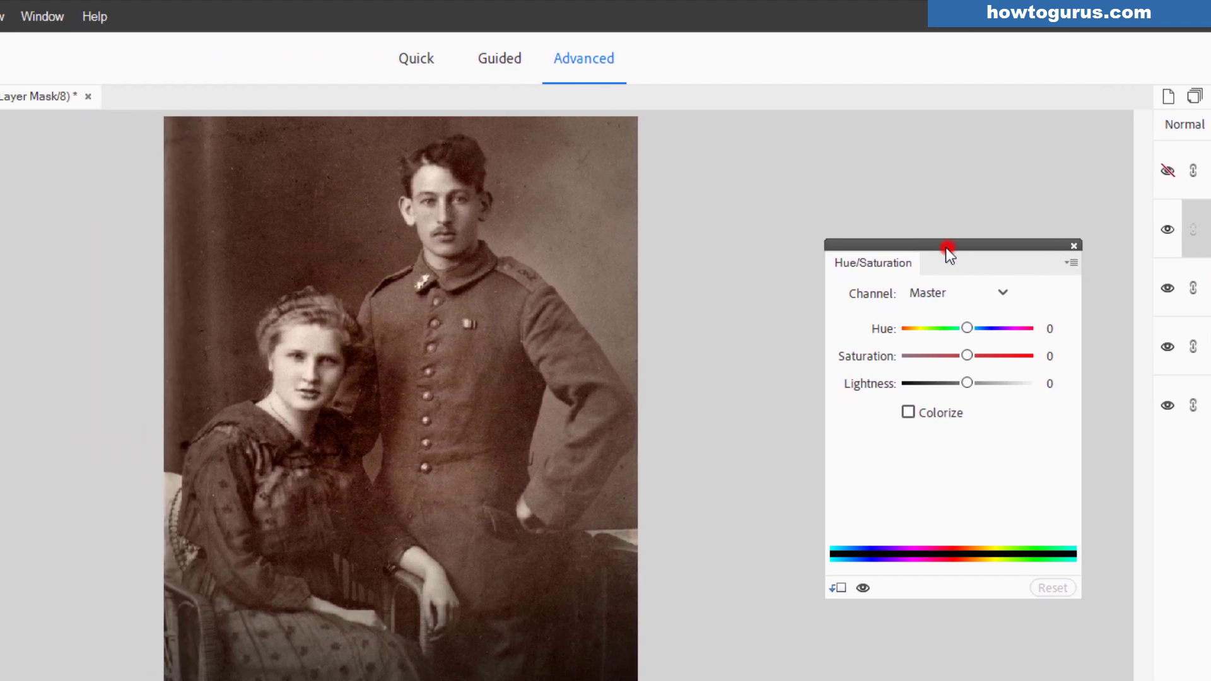
# Colorize the uniform with hue 43, saturation 29 and lightness 0, and close the Hue/Saturation settings
pyautogui.moveTo(798, 245); pyautogui.dragTo(751, 247)
pyautogui.click(662, 414)
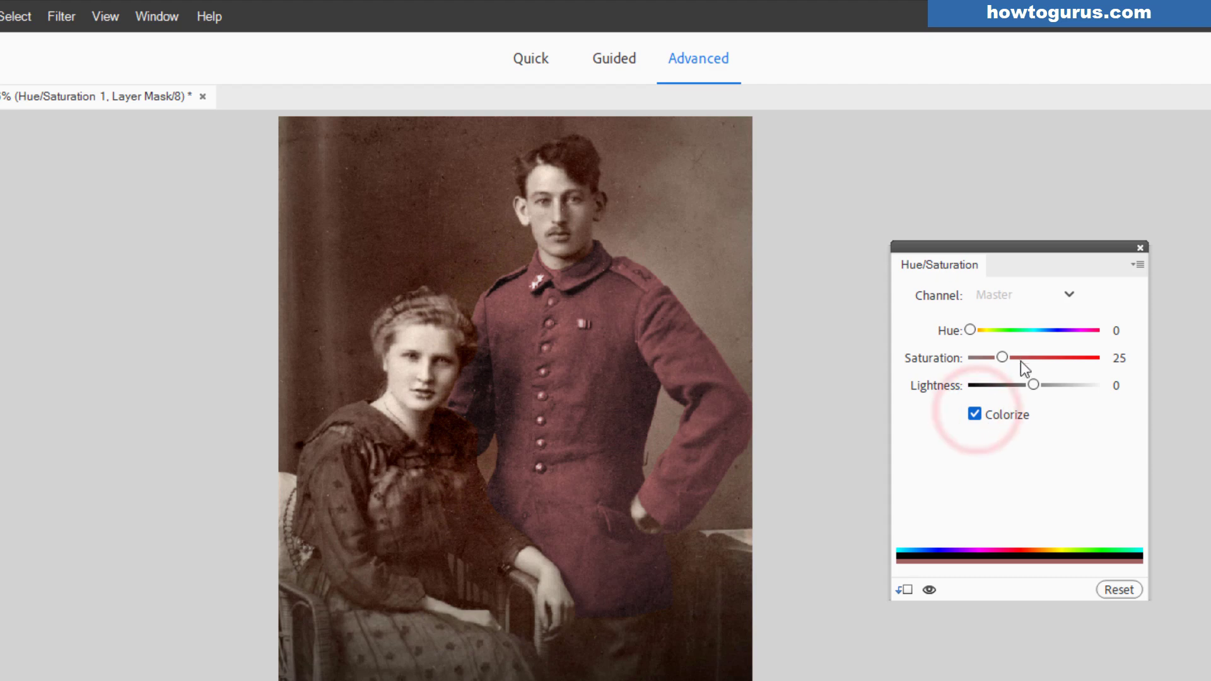
pyautogui.moveTo(974, 332); pyautogui.dragTo(1032, 385)
pyautogui.click(1120, 385)
pyautogui.doubleClick(1120, 386)
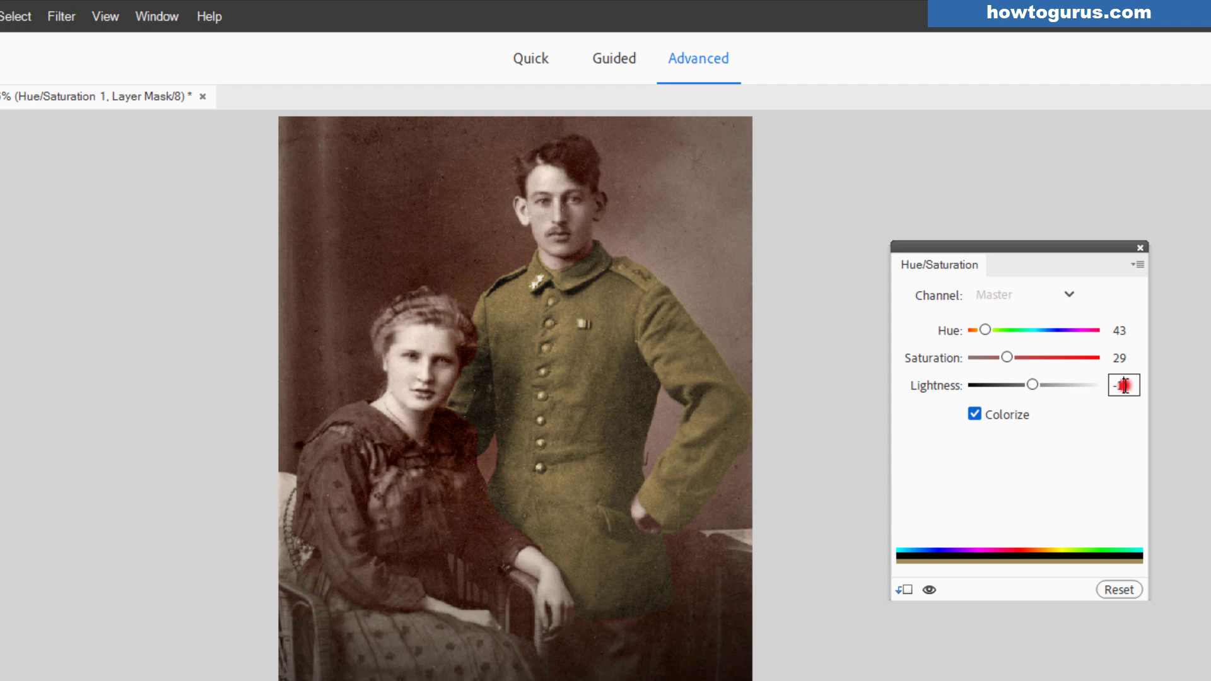
pyautogui.write('0')
pyautogui.click(1141, 247)
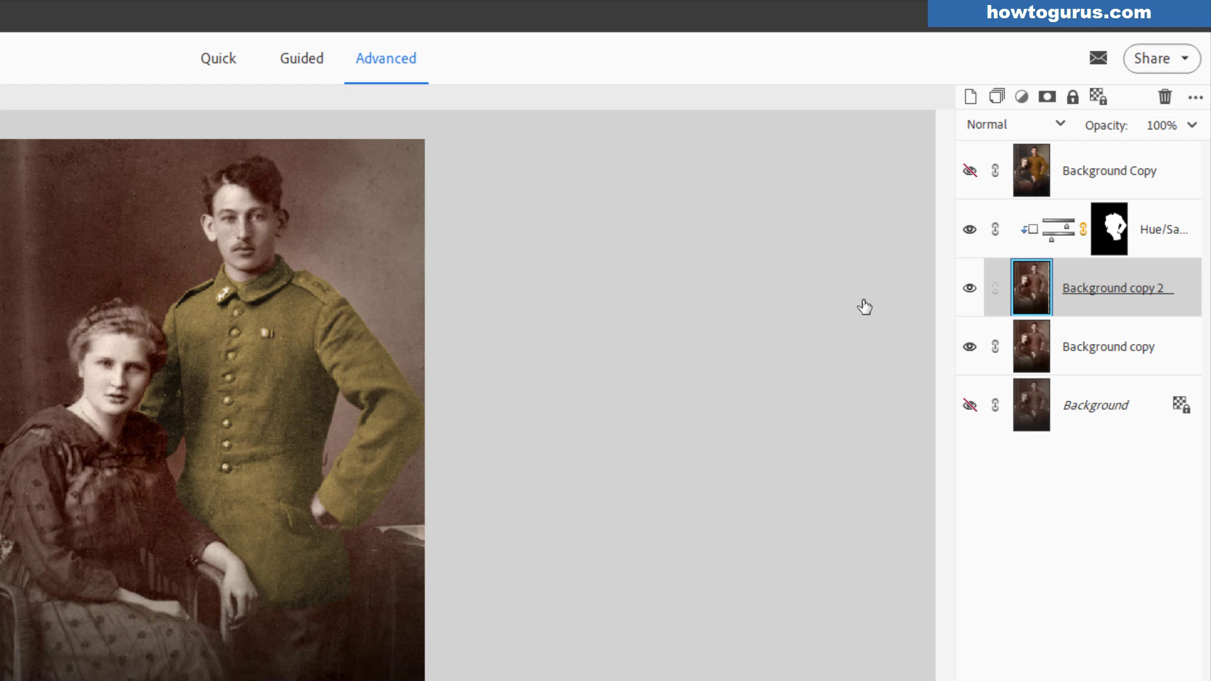
# Rename the layer Background copy 2 as Jacket
pyautogui.click(1095, 290)
pyautogui.doubleClick(1095, 290)
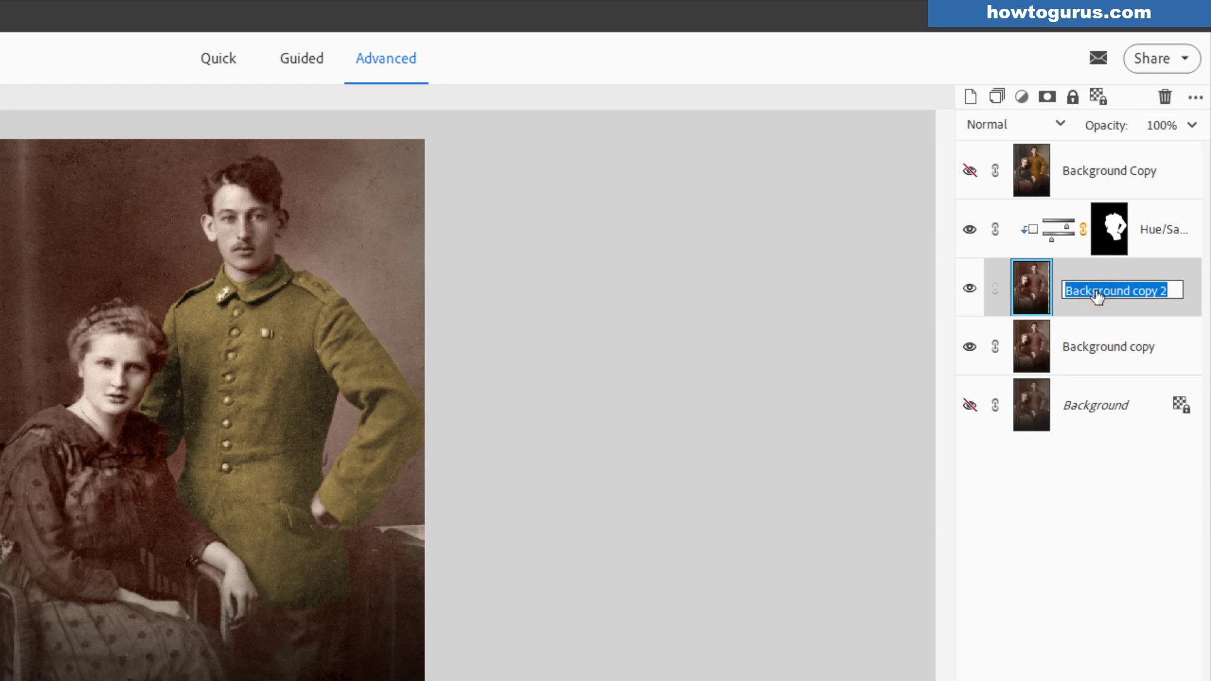
pyautogui.write('Jacket')
pyautogui.press('Return')
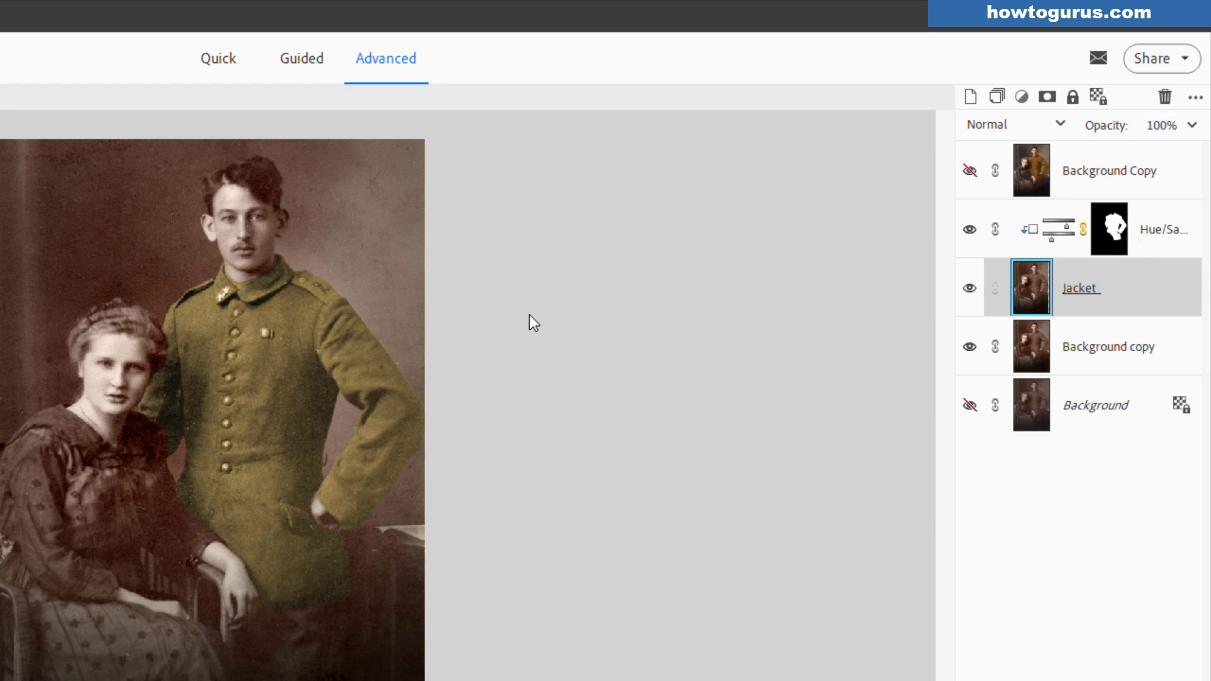
# Hide the Background copy layer and copy the Hue/Saturation layer's mask onto the Jacket layer
pyautogui.click(970, 346)
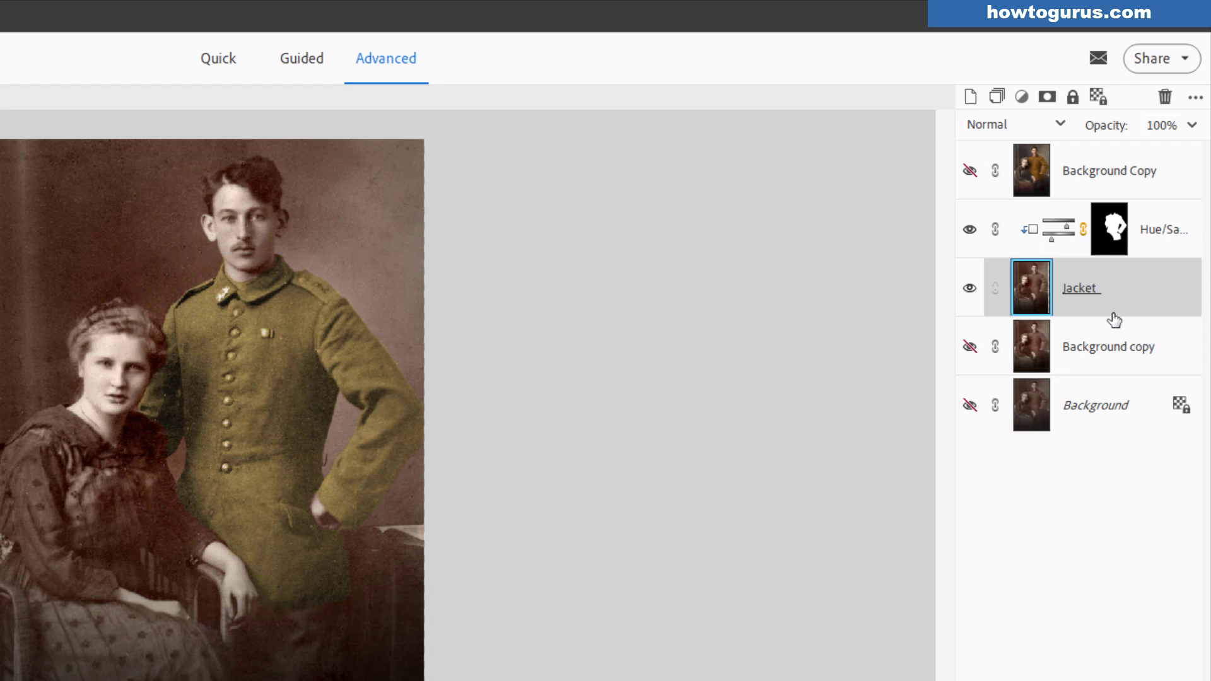
pyautogui.click(1108, 231)
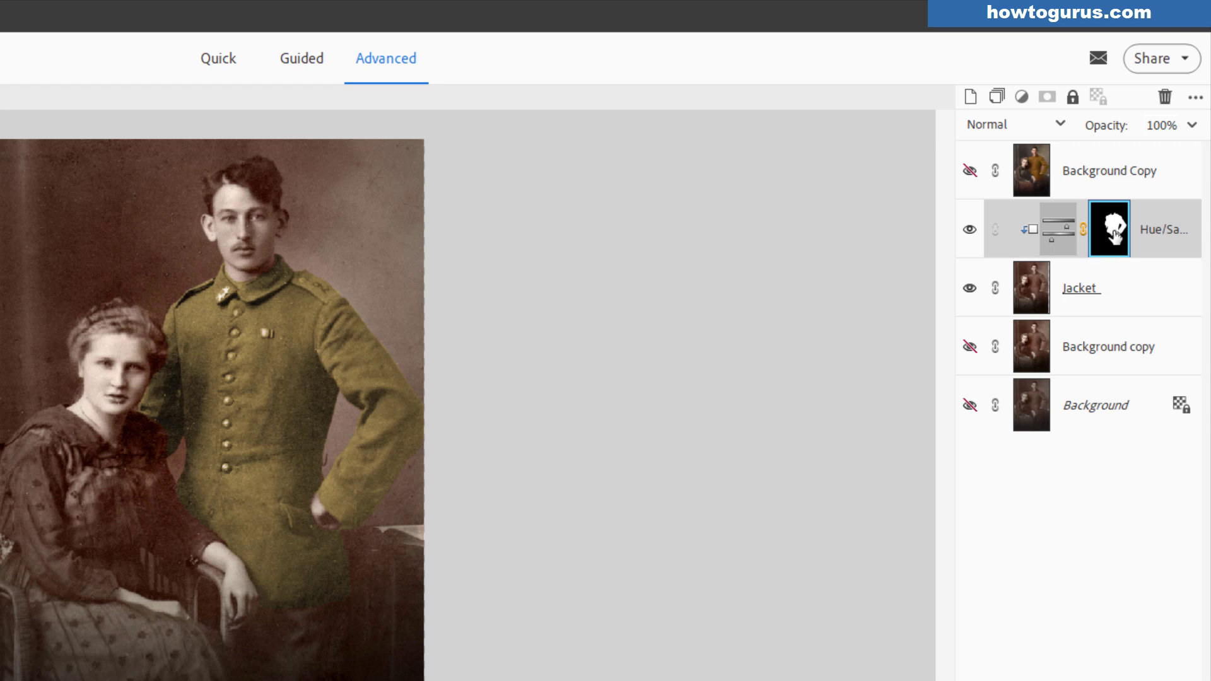
pyautogui.press('alt')
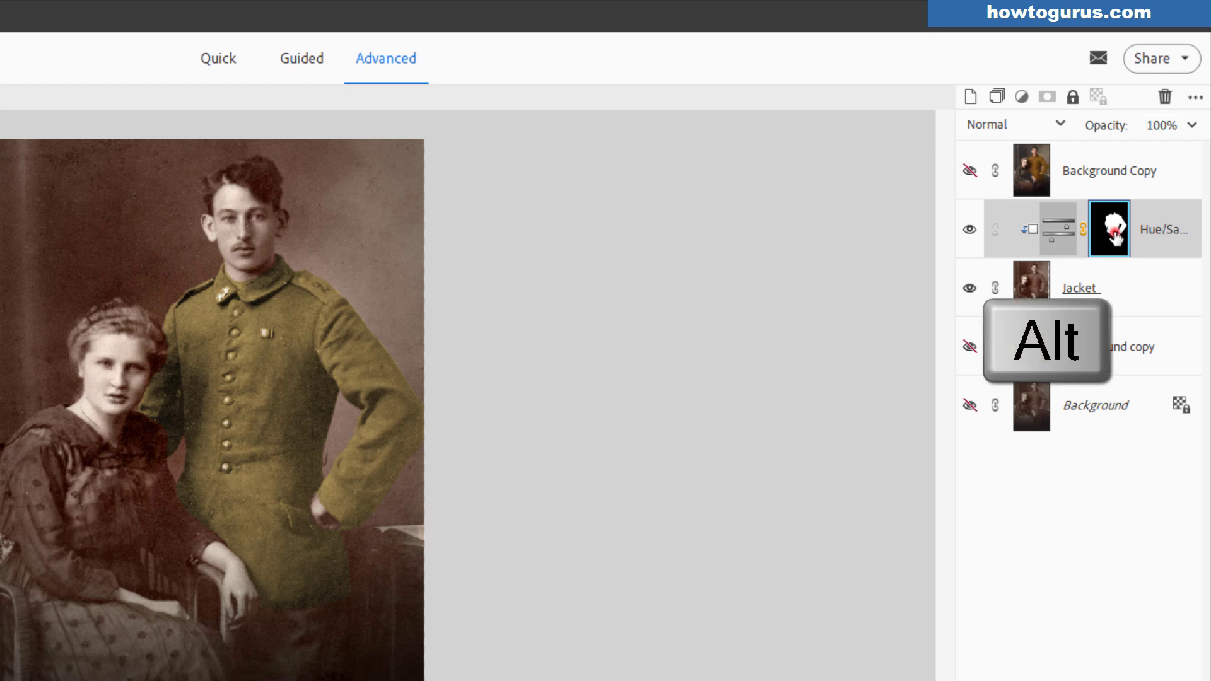
pyautogui.moveTo(1114, 236); pyautogui.dragTo(1119, 283)
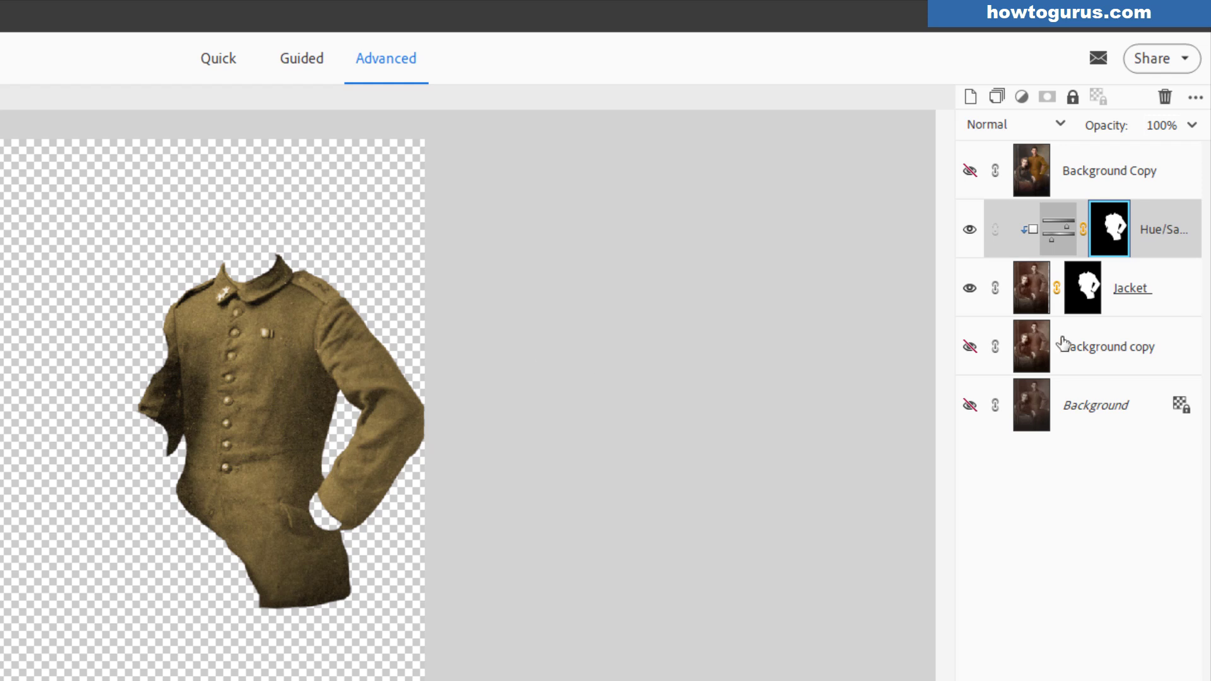
# Toggle the Background copy layer to check the masked jacket on its own, leaving the layer visible
pyautogui.click(971, 348)
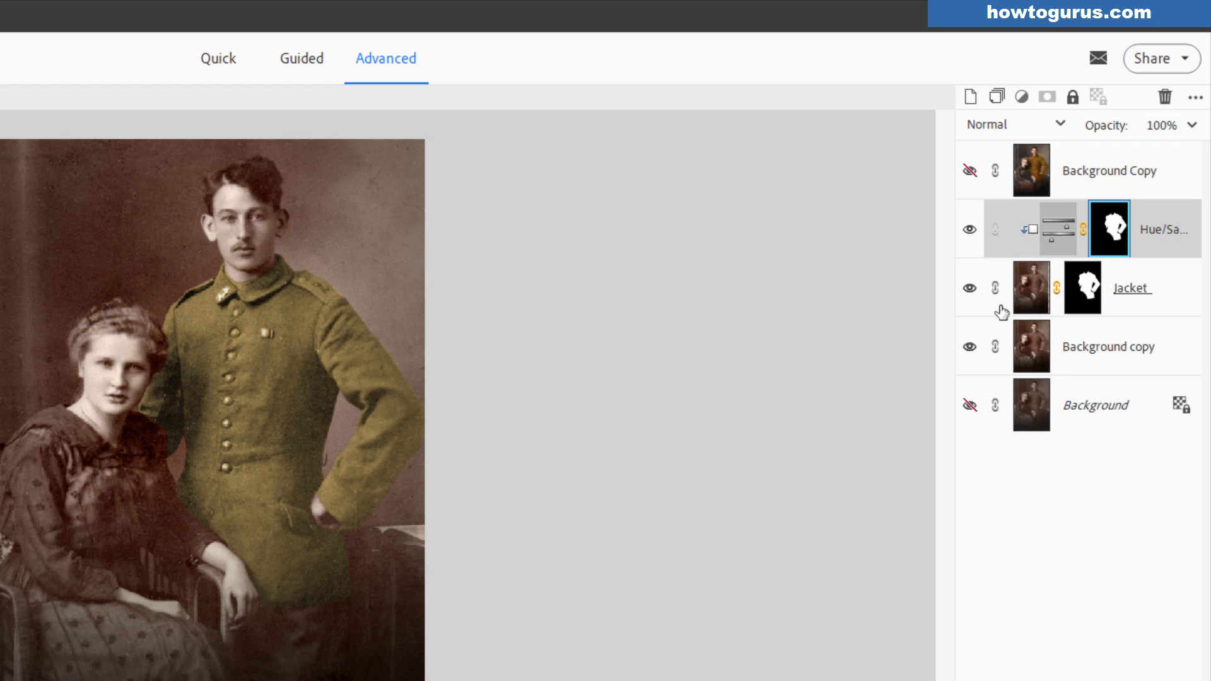
pyautogui.click(970, 347)
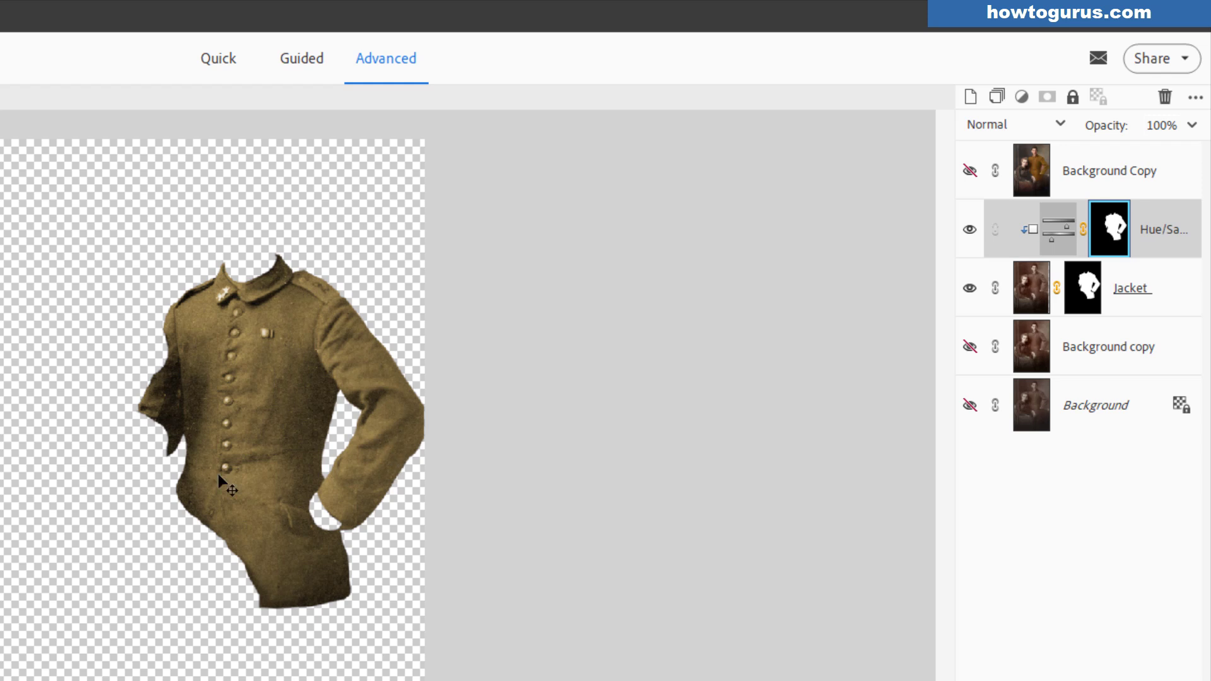
pyautogui.click(970, 347)
# Duplicate the Background copy layer and name the duplicate Skin Tones
pyautogui.click(1114, 354)
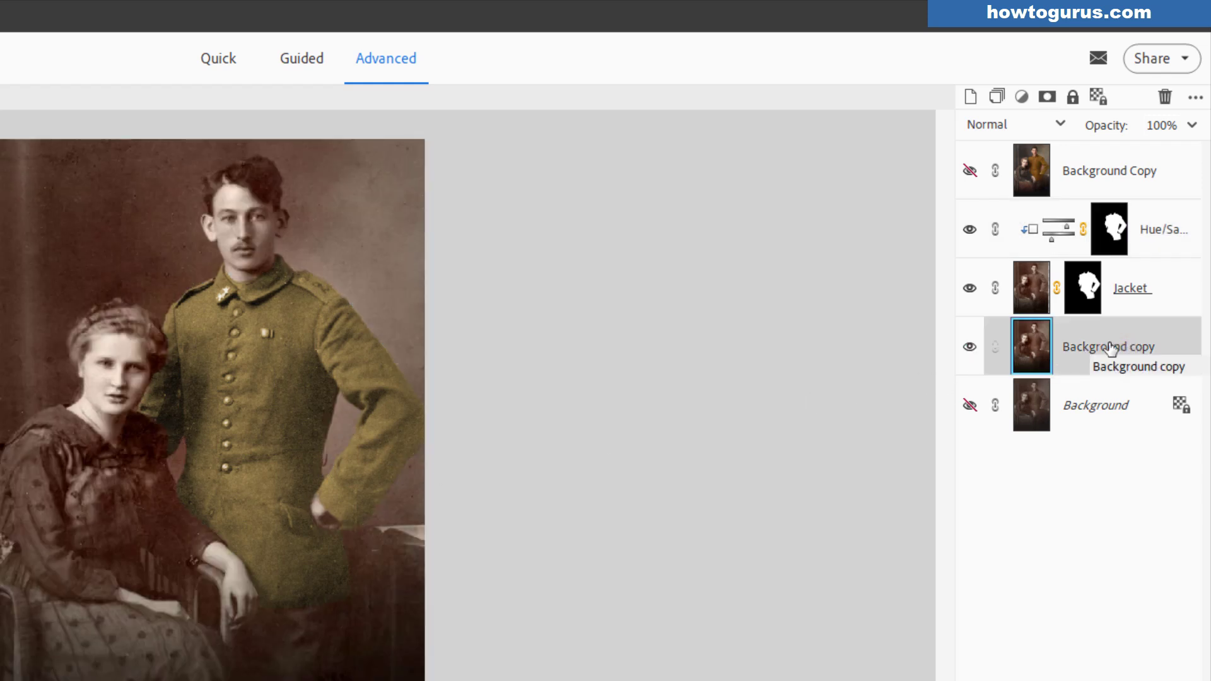
pyautogui.rightClick(1090, 352)
pyautogui.click(1109, 416)
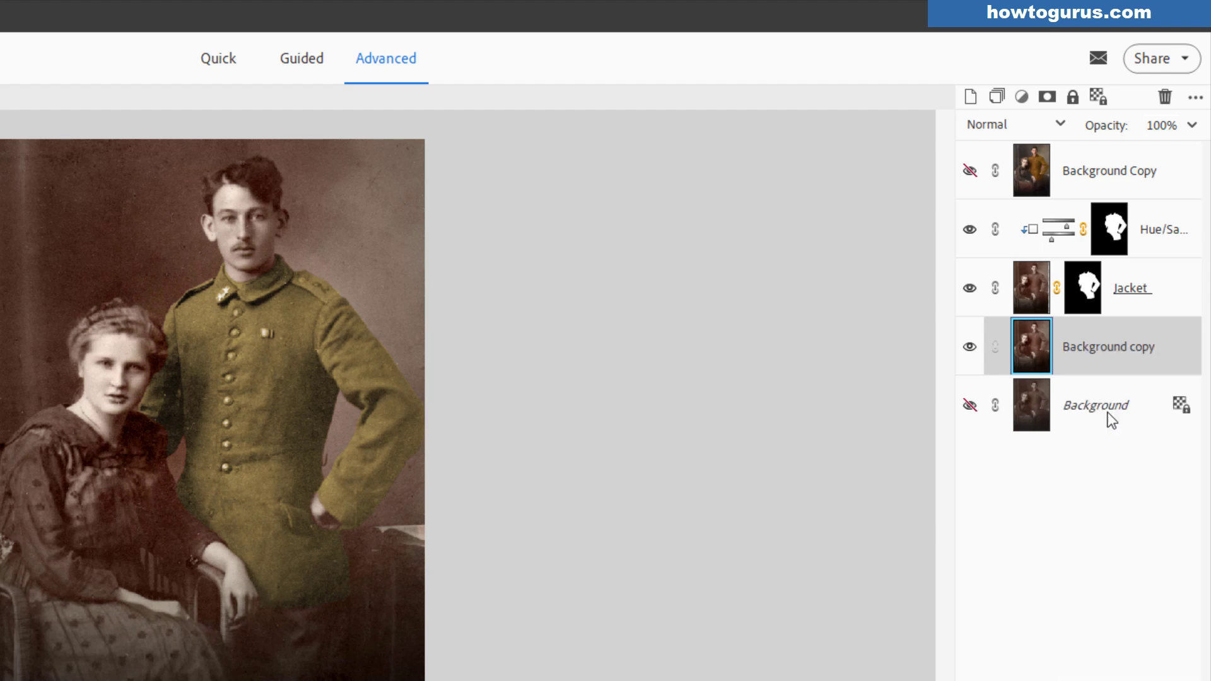
pyautogui.click(473, 307)
pyautogui.doubleClick(1111, 350)
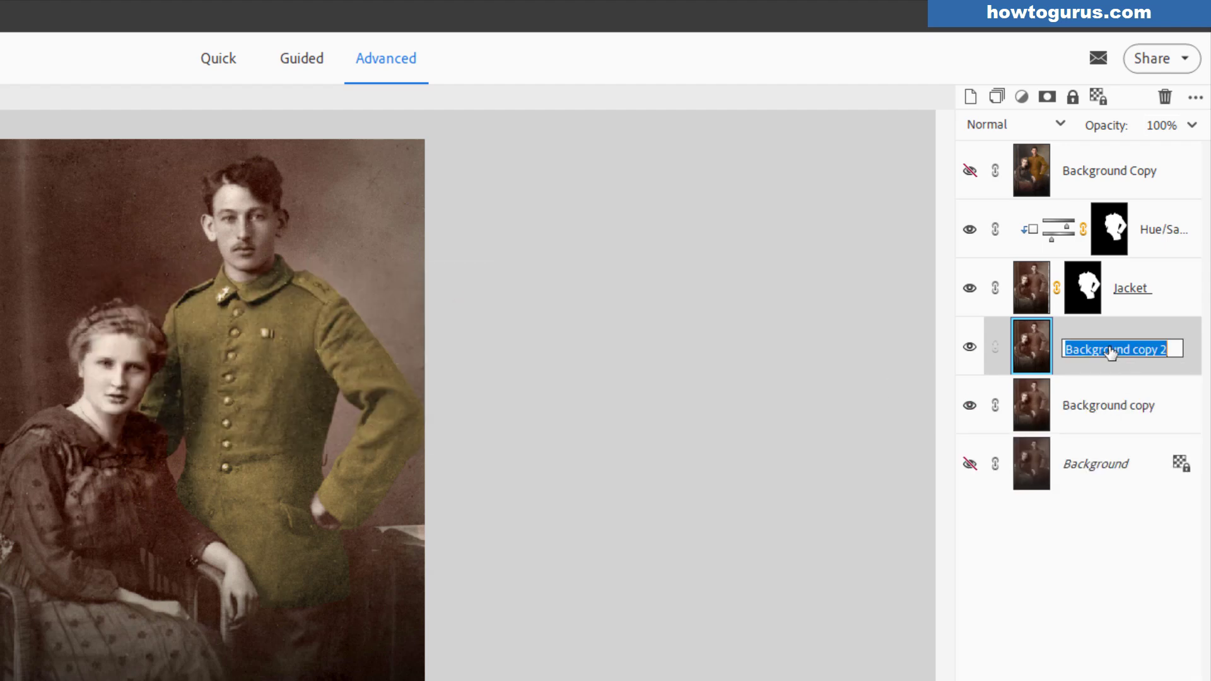
pyautogui.write('Skin Tones')
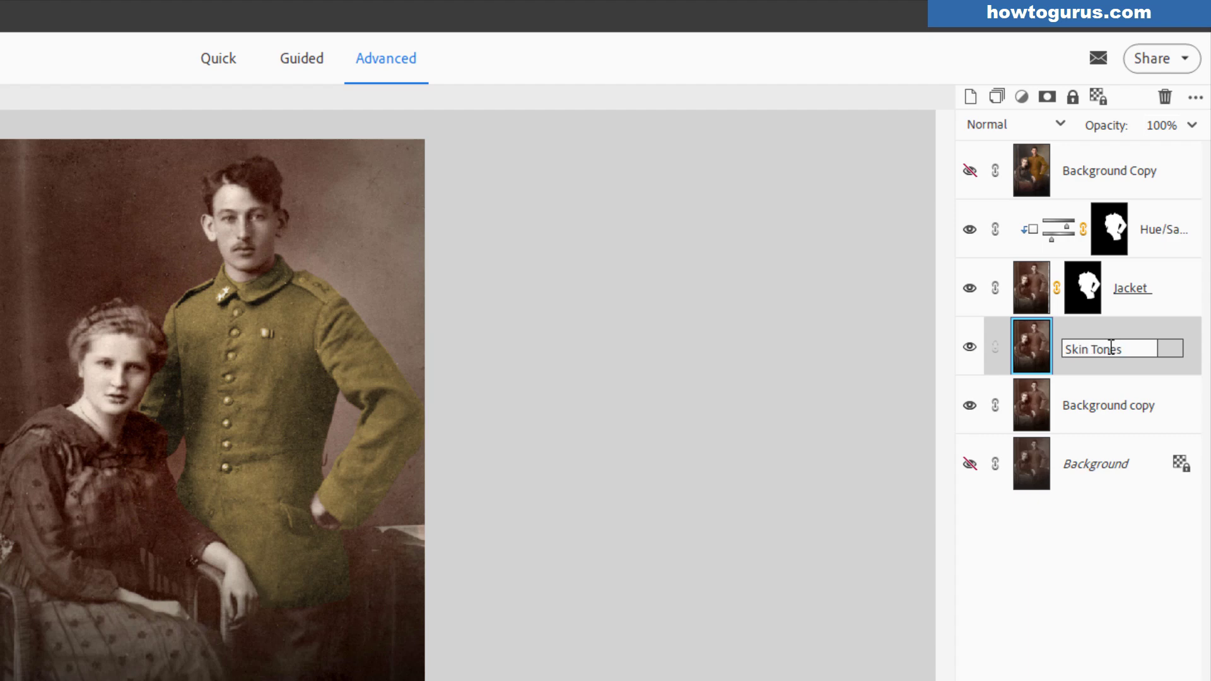
pyautogui.click(1095, 359)
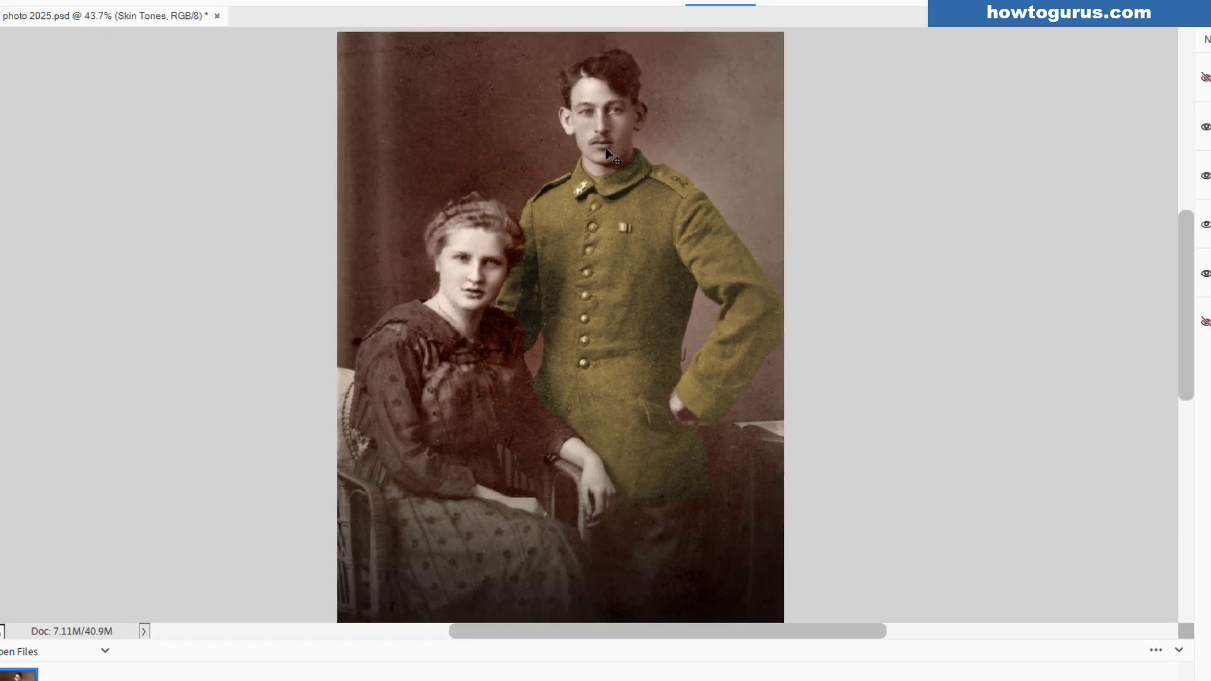
# Start a new Polygonal Lasso selection below the soldier's ear and trace down his jaw and along the neck at the collar
pyautogui.scroll(3, 575, 177)
pyautogui.scroll(4, 669, 177)
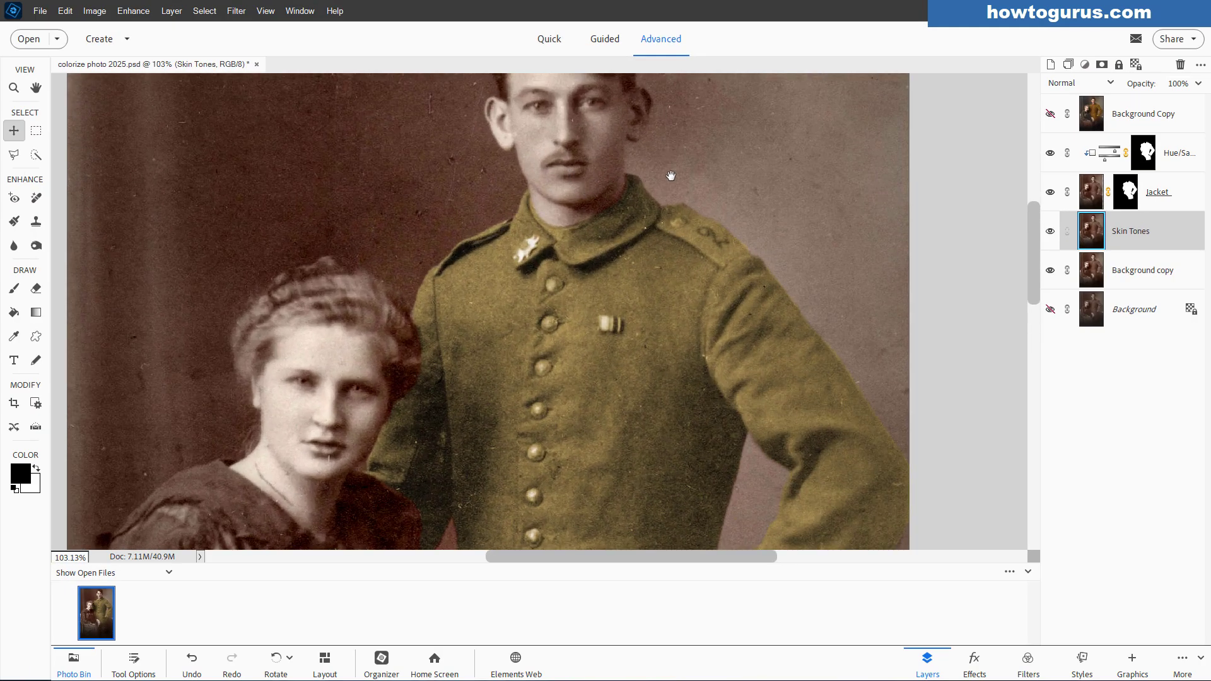
pyautogui.scroll(1, 299, 222)
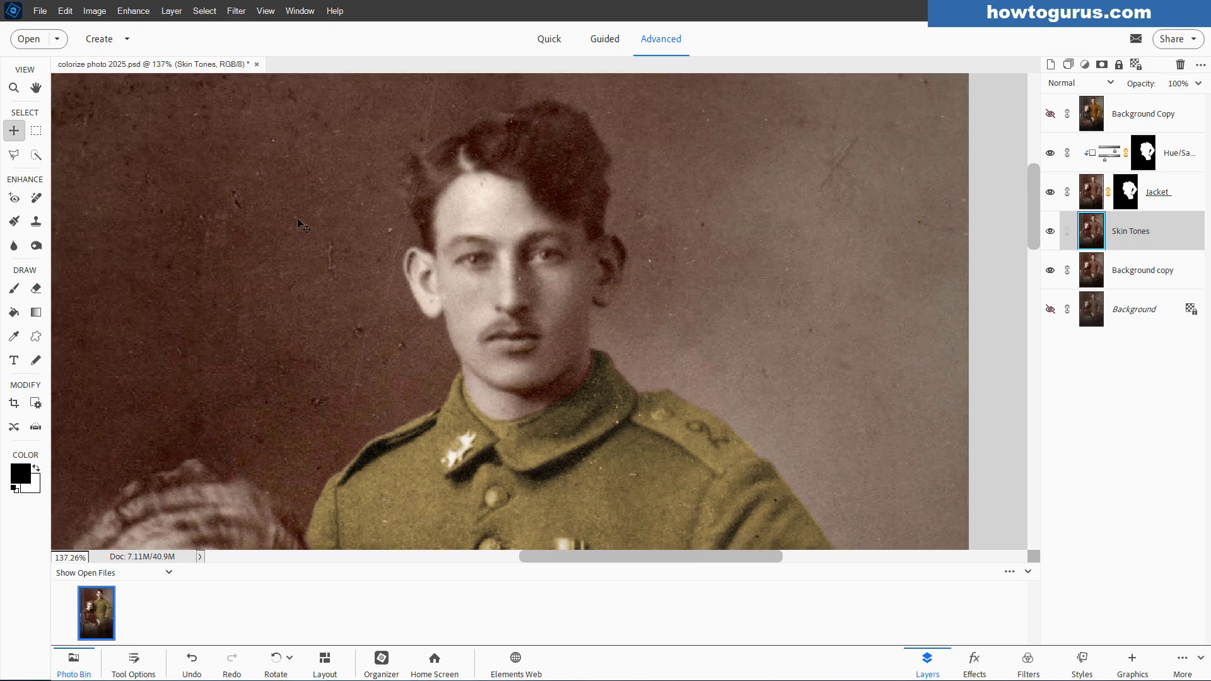
pyautogui.click(14, 155)
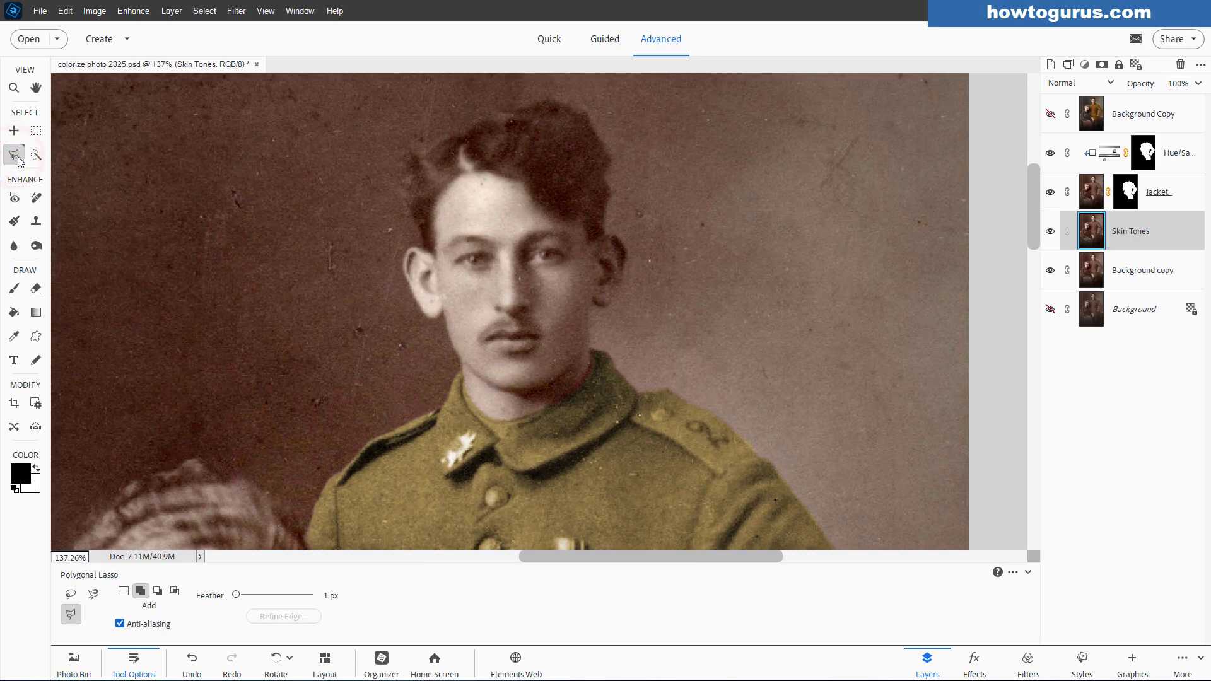
pyautogui.click(123, 592)
pyautogui.click(443, 310)
pyautogui.click(446, 326)
pyautogui.click(465, 381)
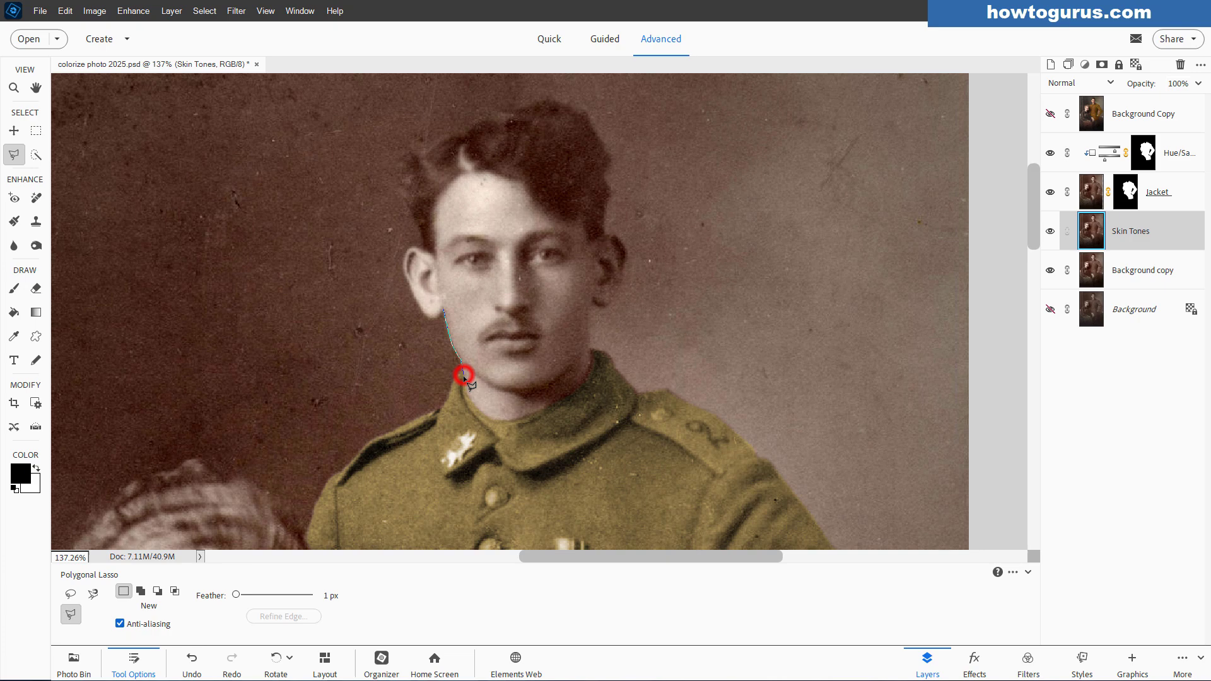
pyautogui.click(479, 405)
pyautogui.click(491, 418)
pyautogui.click(547, 407)
pyautogui.click(588, 369)
# Continue the selection around the soldier's shadowed ear and along his hairline across the forehead to the opposite temple
pyautogui.click(624, 275)
pyautogui.click(575, 224)
pyautogui.click(556, 220)
pyautogui.click(523, 183)
pyautogui.click(499, 175)
pyautogui.click(477, 173)
pyautogui.click(472, 170)
pyautogui.click(463, 153)
pyautogui.click(459, 161)
pyautogui.click(467, 170)
pyautogui.click(441, 194)
pyautogui.click(437, 200)
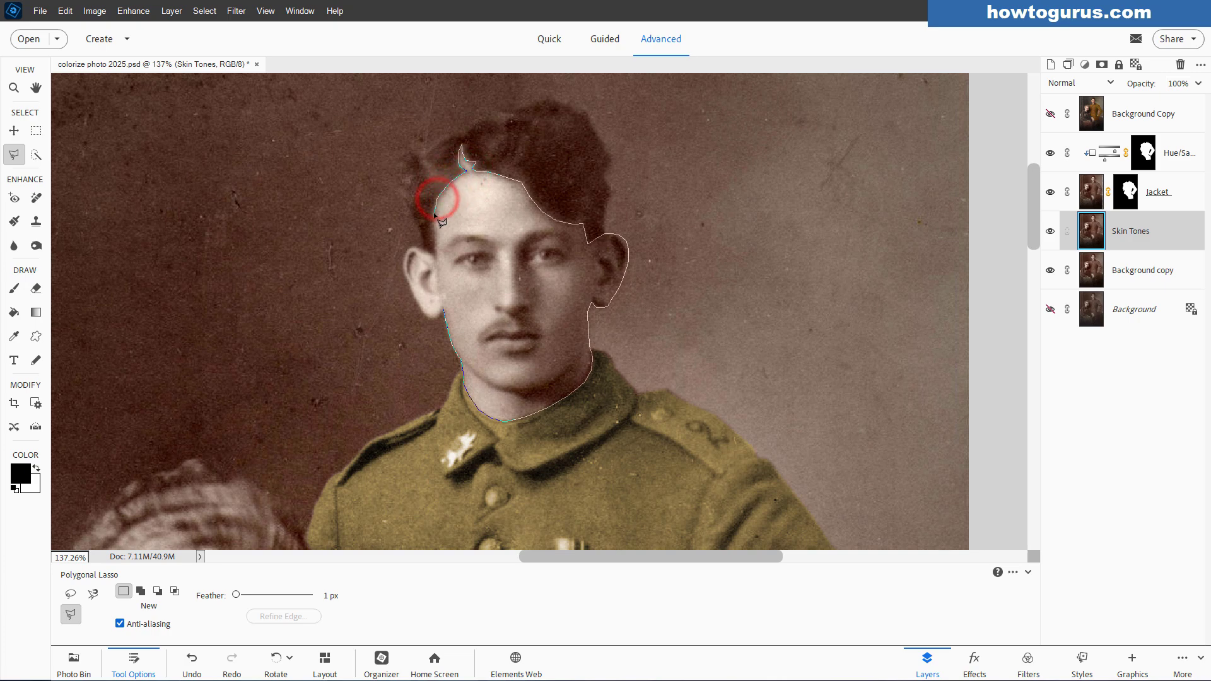
# Trace down the temple and around the soldier's brighter ear, closing the face selection at its starting point
pyautogui.click(436, 248)
pyautogui.click(420, 250)
pyautogui.click(406, 257)
pyautogui.click(405, 265)
pyautogui.click(408, 273)
pyautogui.click(411, 291)
pyautogui.click(419, 303)
pyautogui.click(426, 316)
pyautogui.click(444, 311)
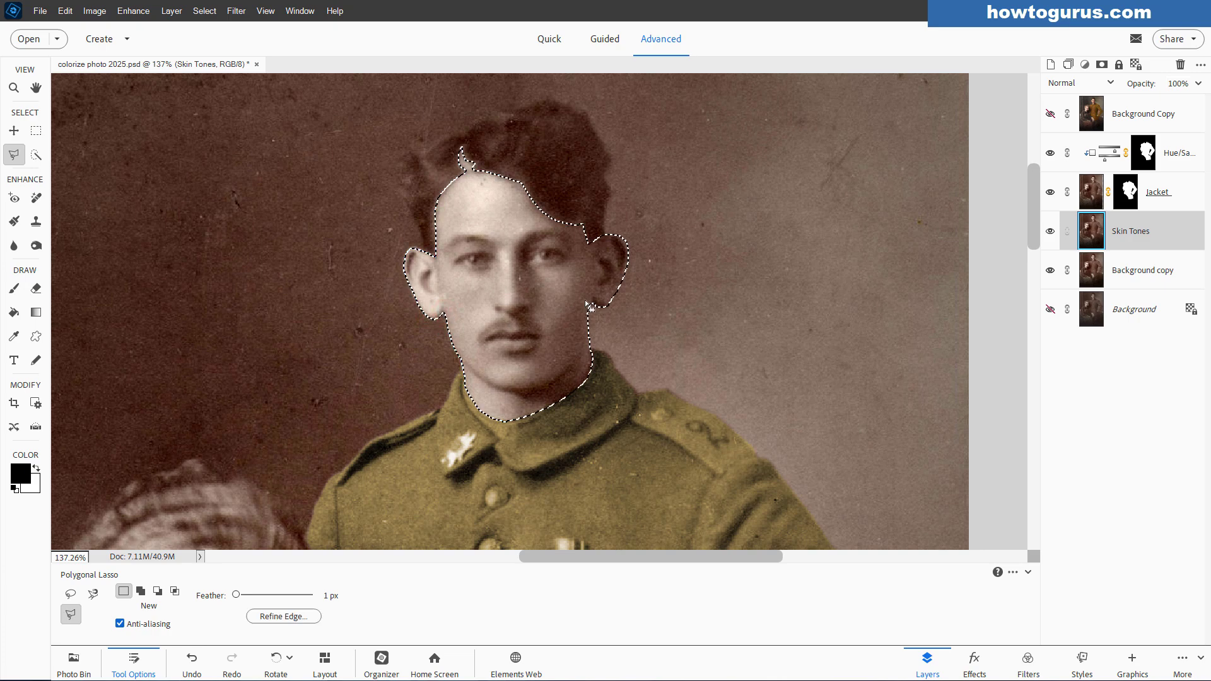
# Add the soldier's hand below the sleeve cuff to the skin selection with the Polygonal Lasso
pyautogui.press('space')
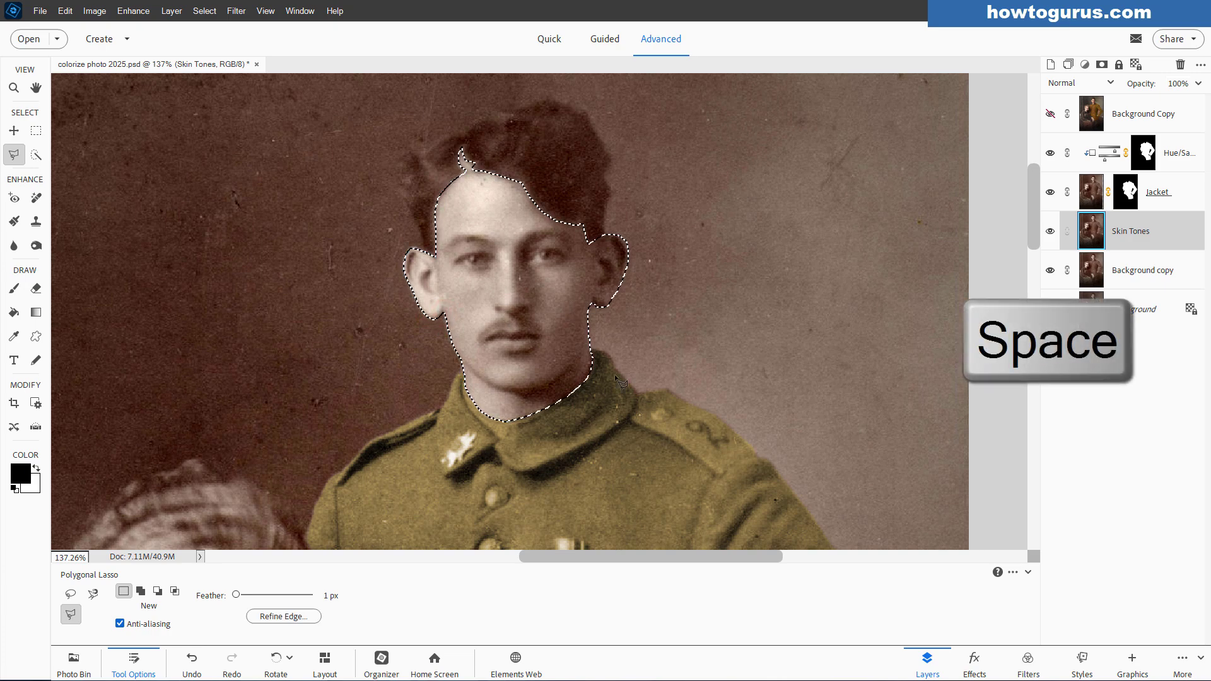
pyautogui.moveTo(640, 445); pyautogui.dragTo(589, 135)
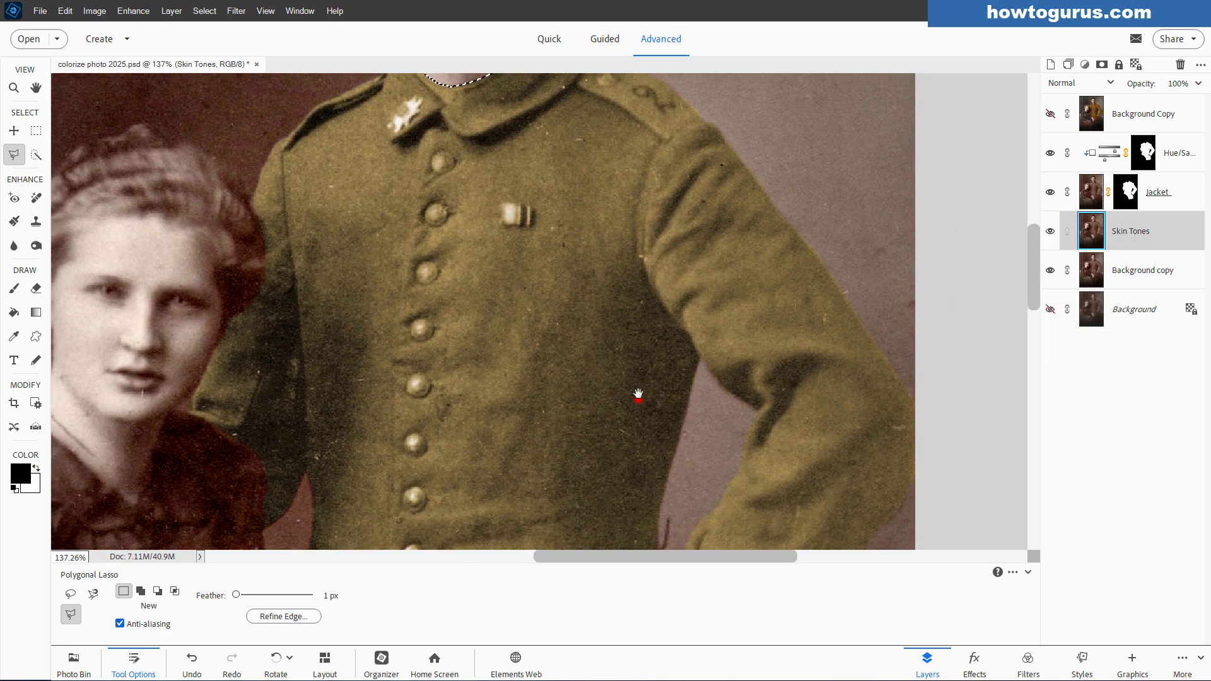
pyautogui.moveTo(637, 395); pyautogui.dragTo(624, 181)
pyautogui.moveTo(602, 402); pyautogui.dragTo(601, 291)
pyautogui.moveTo(643, 397); pyautogui.dragTo(637, 343)
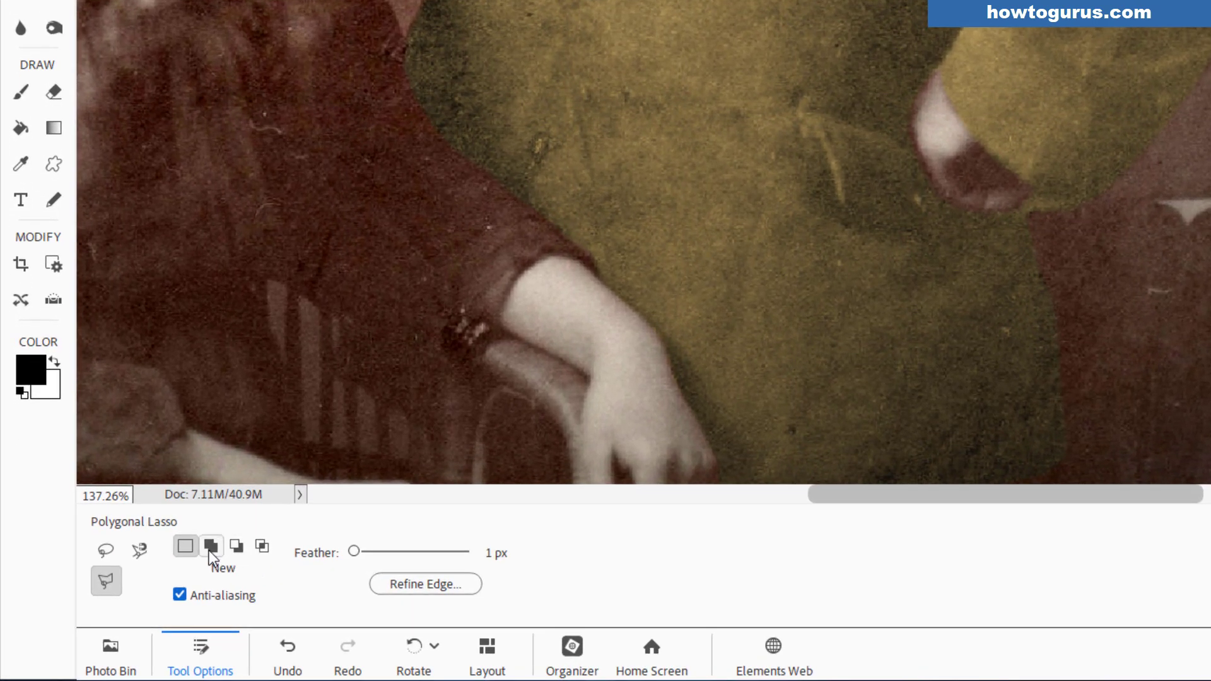
pyautogui.click(210, 548)
pyautogui.click(940, 69)
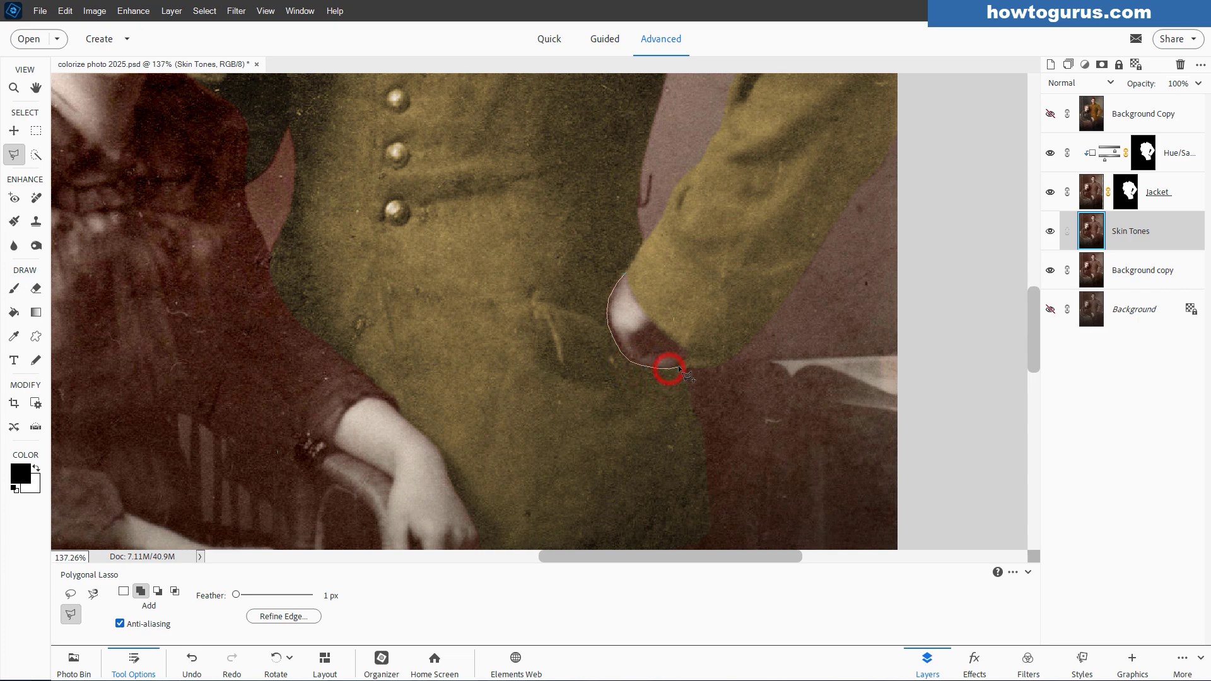
pyautogui.click(690, 354)
pyautogui.click(641, 305)
pyautogui.click(631, 292)
pyautogui.click(626, 277)
# Add a Hue/Saturation adjustment layer for the selected skin, using the previous layer to create a clipping mask
pyautogui.scroll(-2, 568, 275)
pyautogui.hotkey('ctrl', '0')
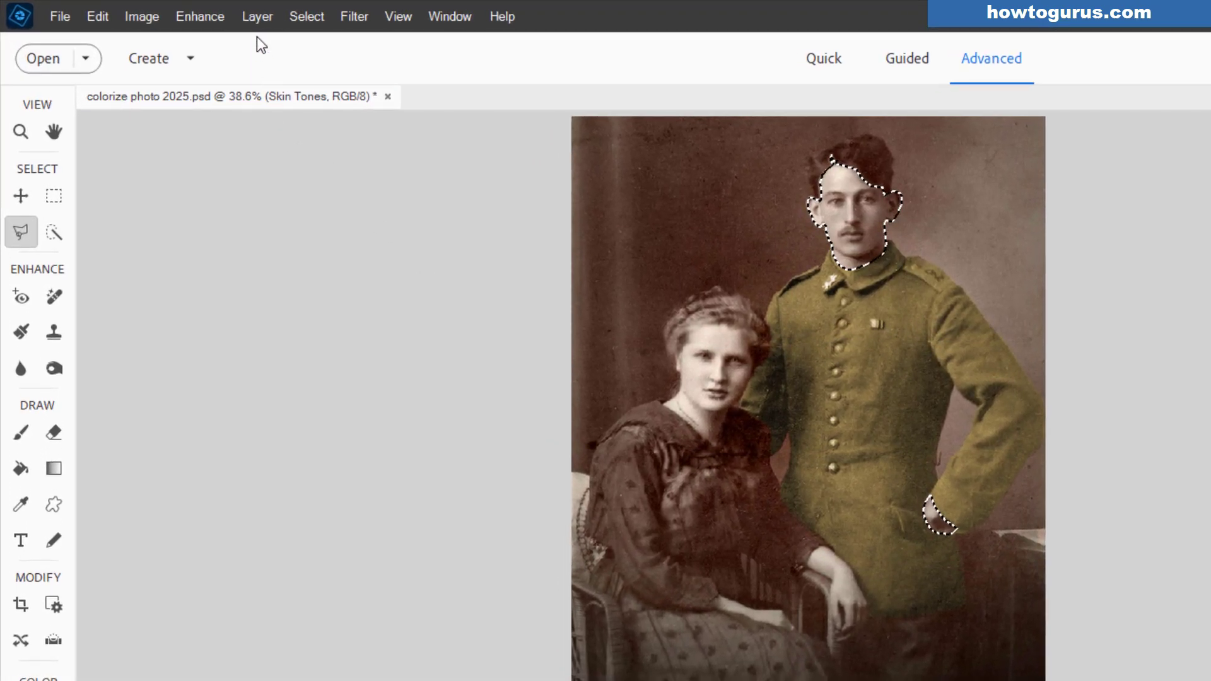
pyautogui.click(257, 16)
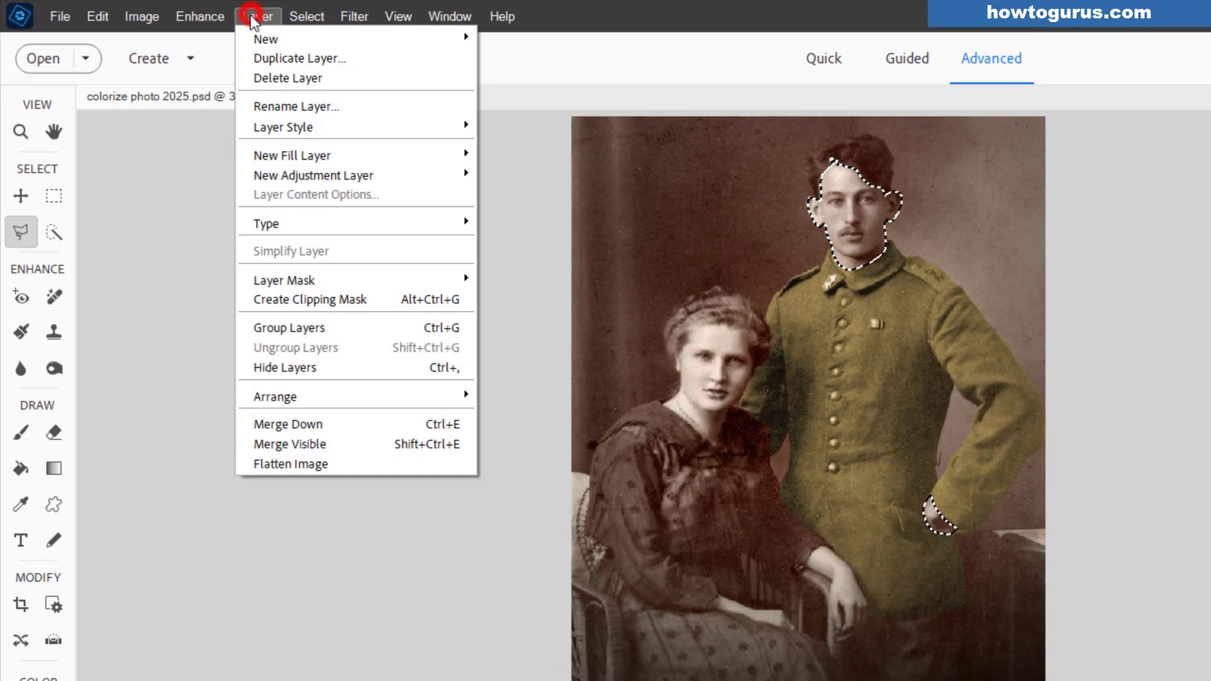
pyautogui.click(316, 177)
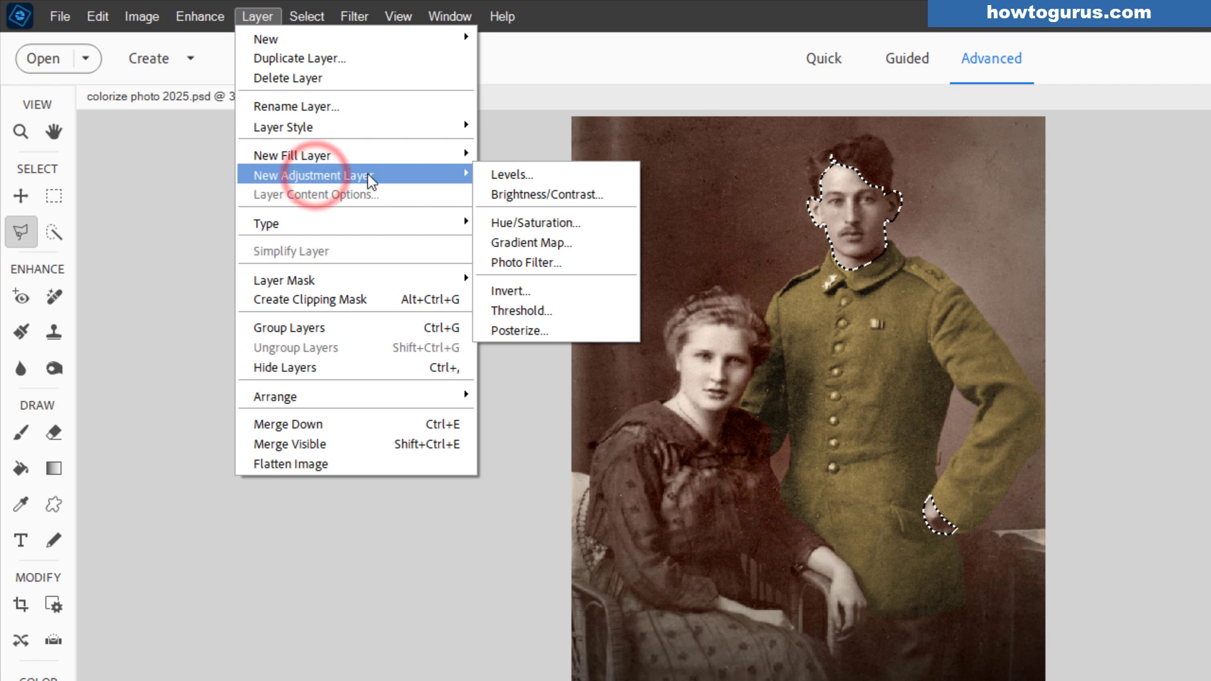
pyautogui.click(530, 222)
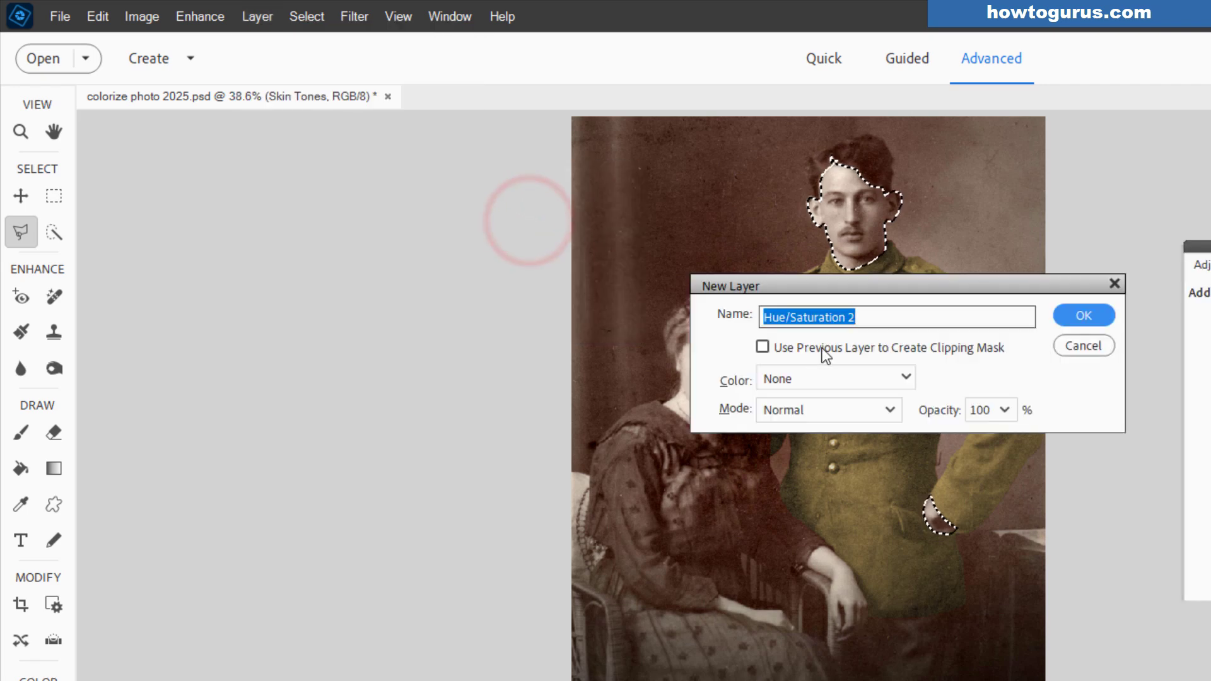
pyautogui.click(782, 347)
pyautogui.click(1075, 315)
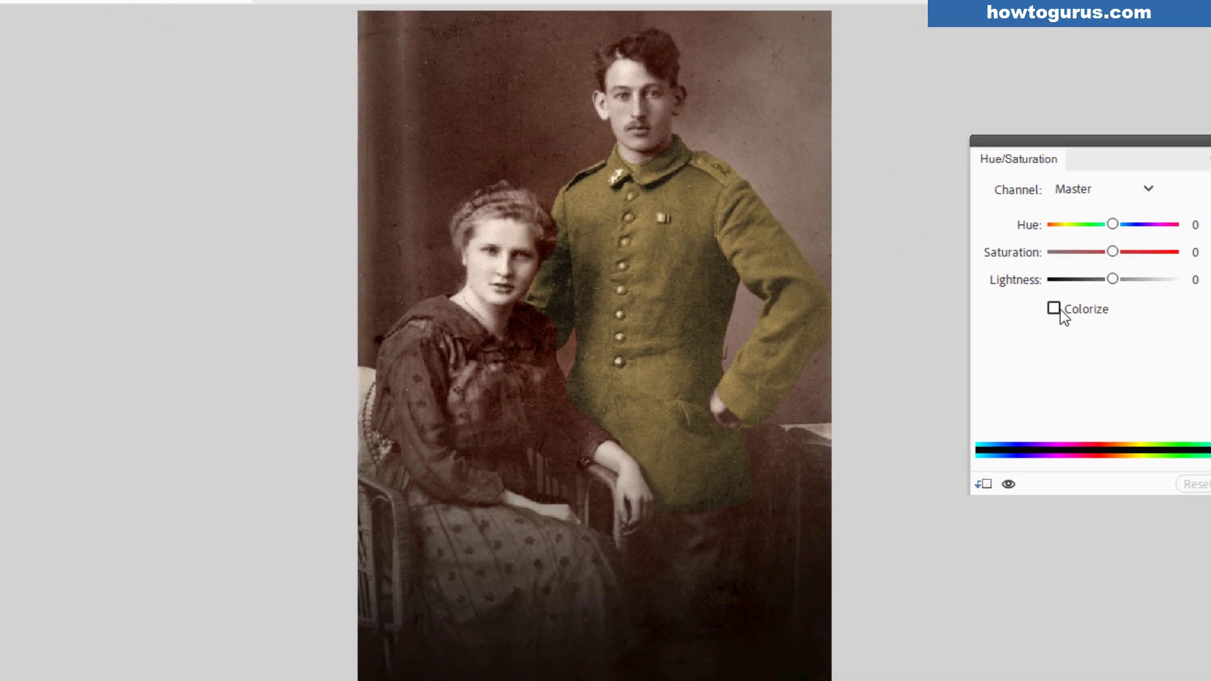
# Colorize the soldier's skin with hue about 27 and saturation about 49, and close the Hue/Saturation settings
pyautogui.click(1210, 415)
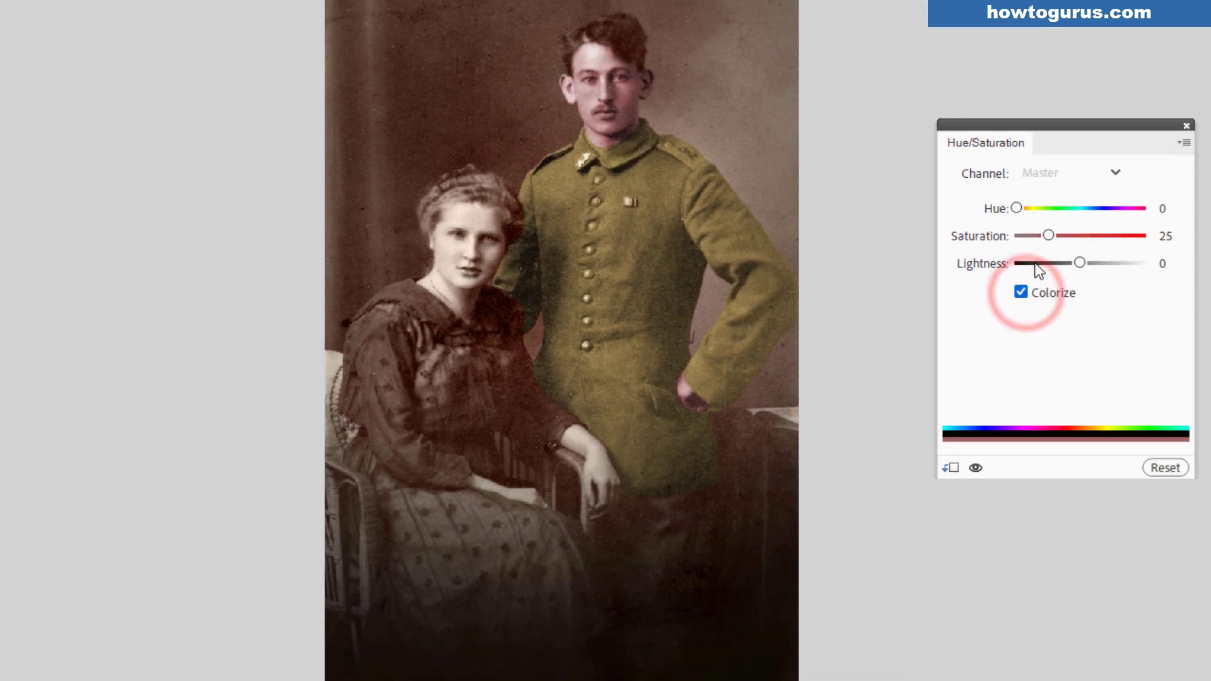
pyautogui.moveTo(1017, 208); pyautogui.dragTo(1087, 235)
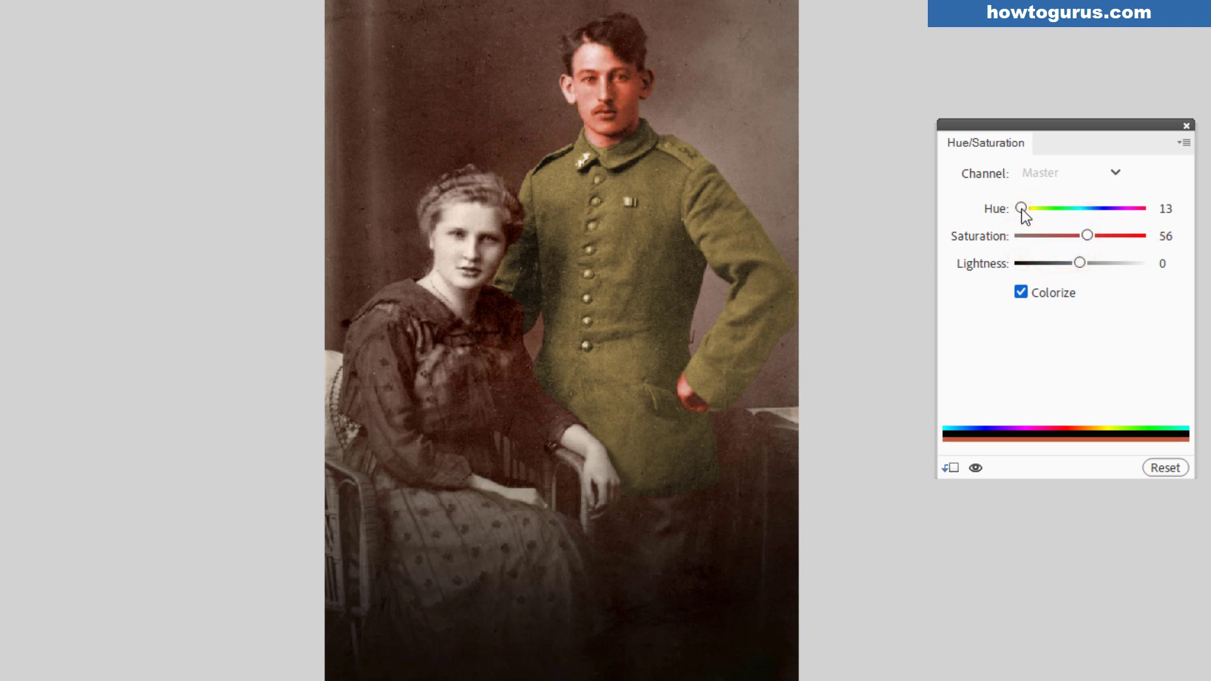
pyautogui.moveTo(1022, 211); pyautogui.dragTo(1077, 236)
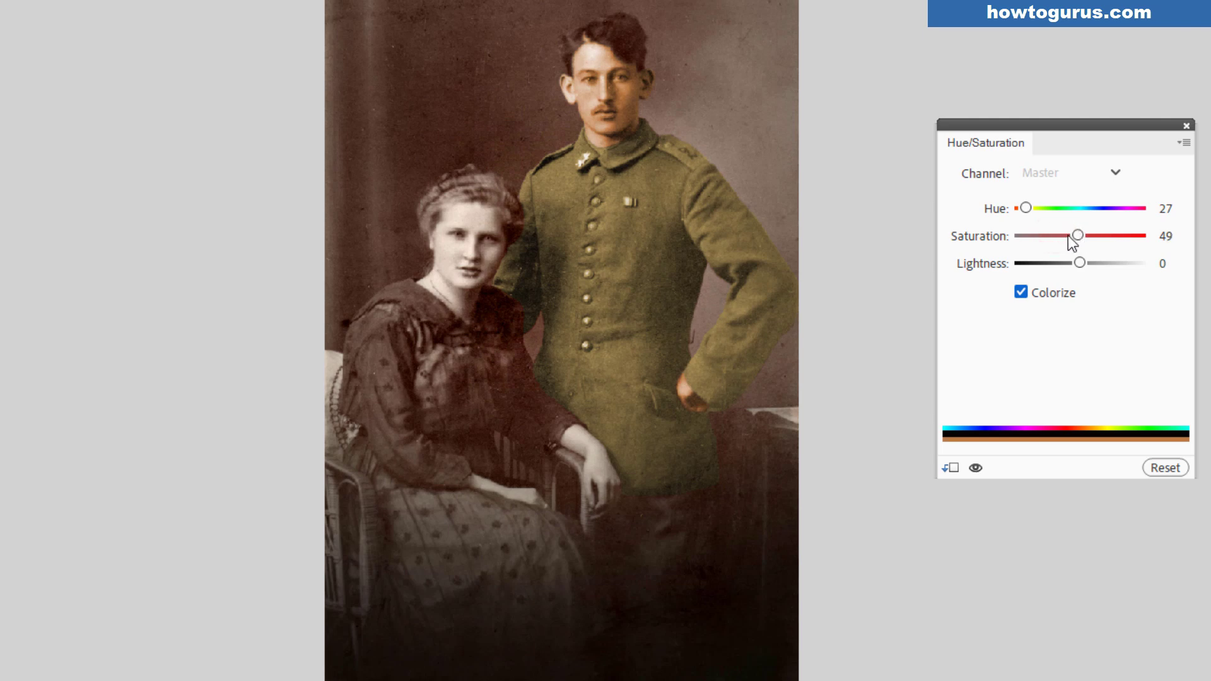
pyautogui.moveTo(1026, 209); pyautogui.dragTo(1026, 209)
pyautogui.click(1187, 126)
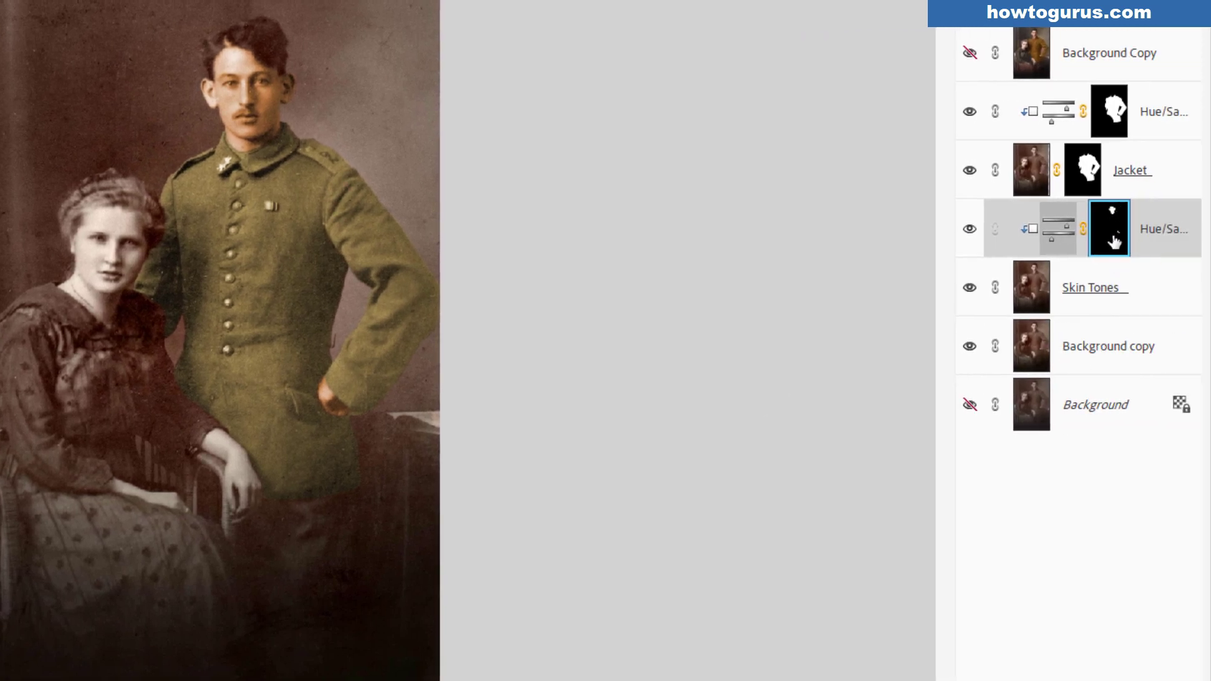
# Copy the skin adjustment's mask onto the Skin Tones layer, and temporarily hide the Background copy layer to check the masked areas
pyautogui.press('alt')
pyautogui.moveTo(1114, 239); pyautogui.dragTo(1111, 290)
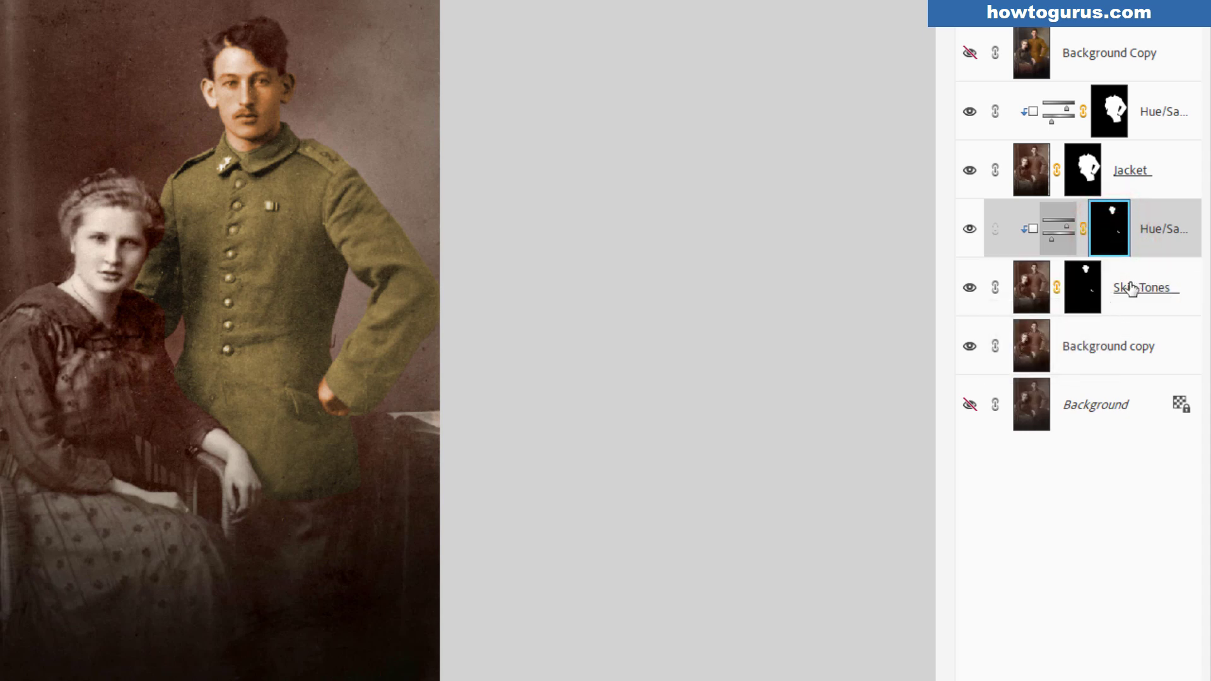
pyautogui.click(970, 346)
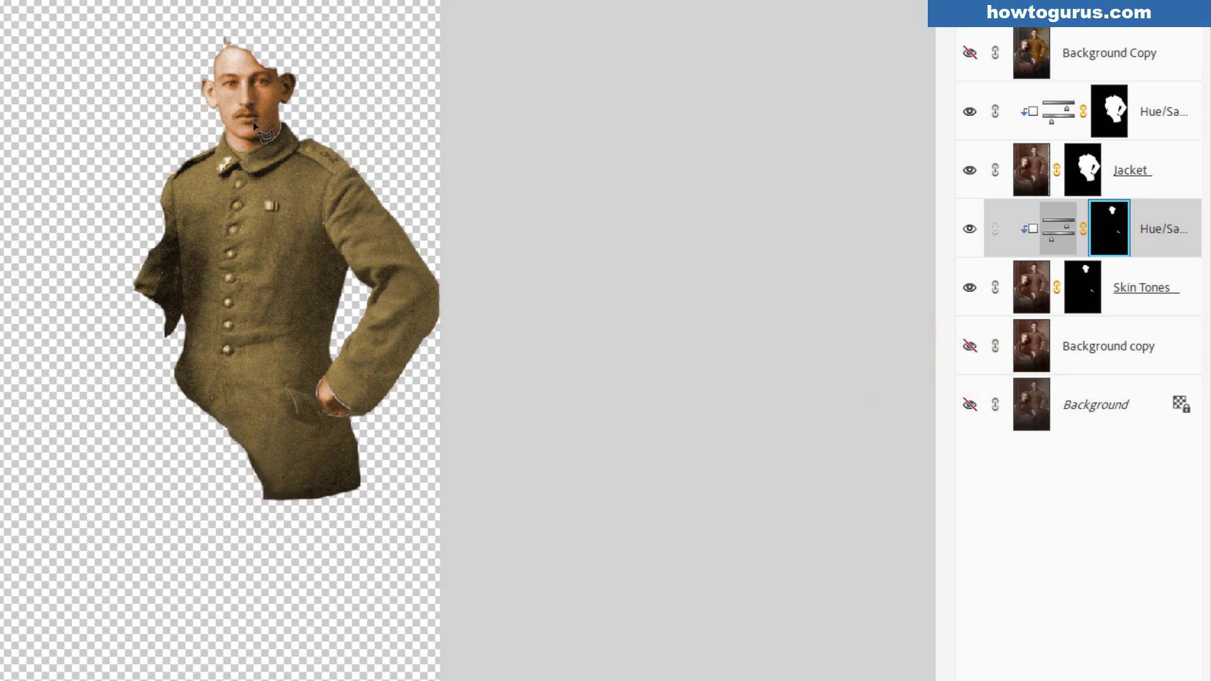
pyautogui.hotkey('ctrl', 'z')
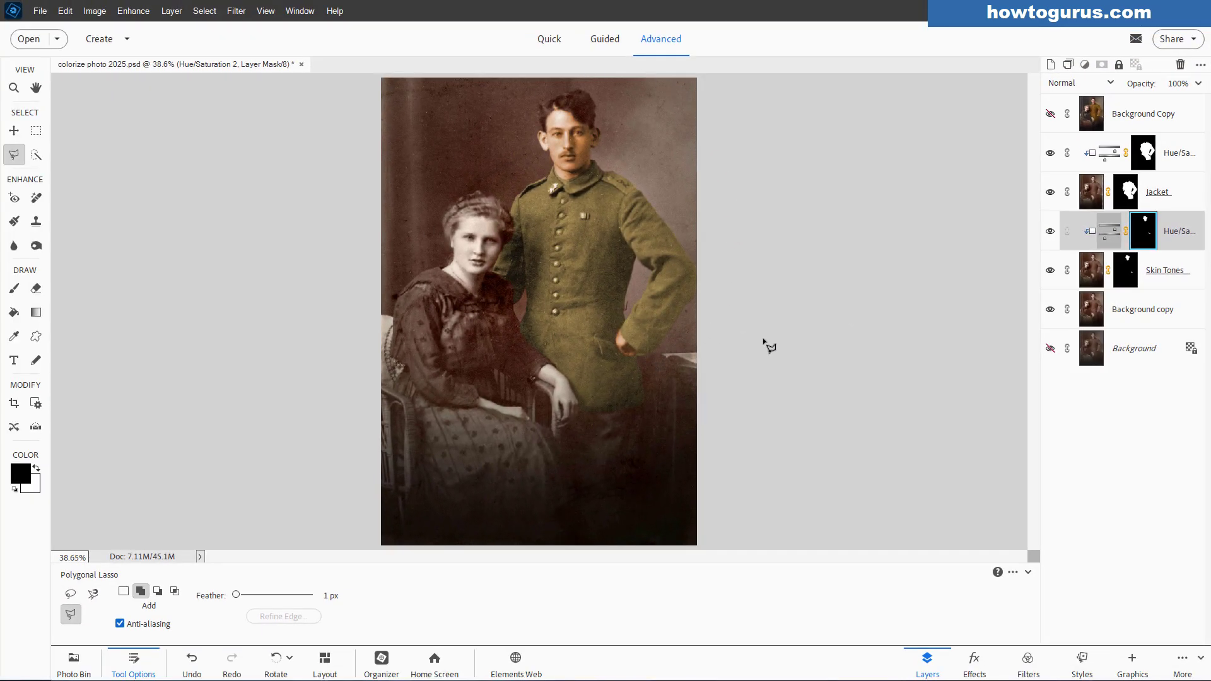
# Review the skin's Hue/Saturation settings and fine-tune the hue of the jacket's Hue/Saturation adjustment, closing the settings
pyautogui.doubleClick(1111, 240)
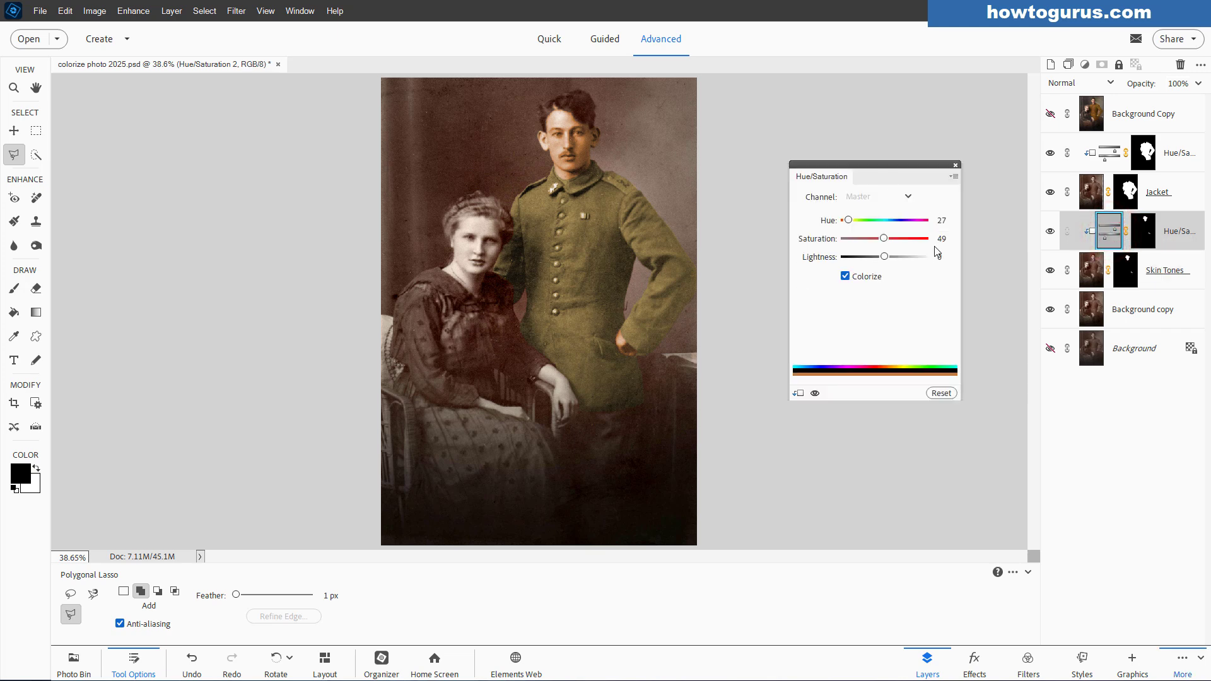
pyautogui.click(955, 167)
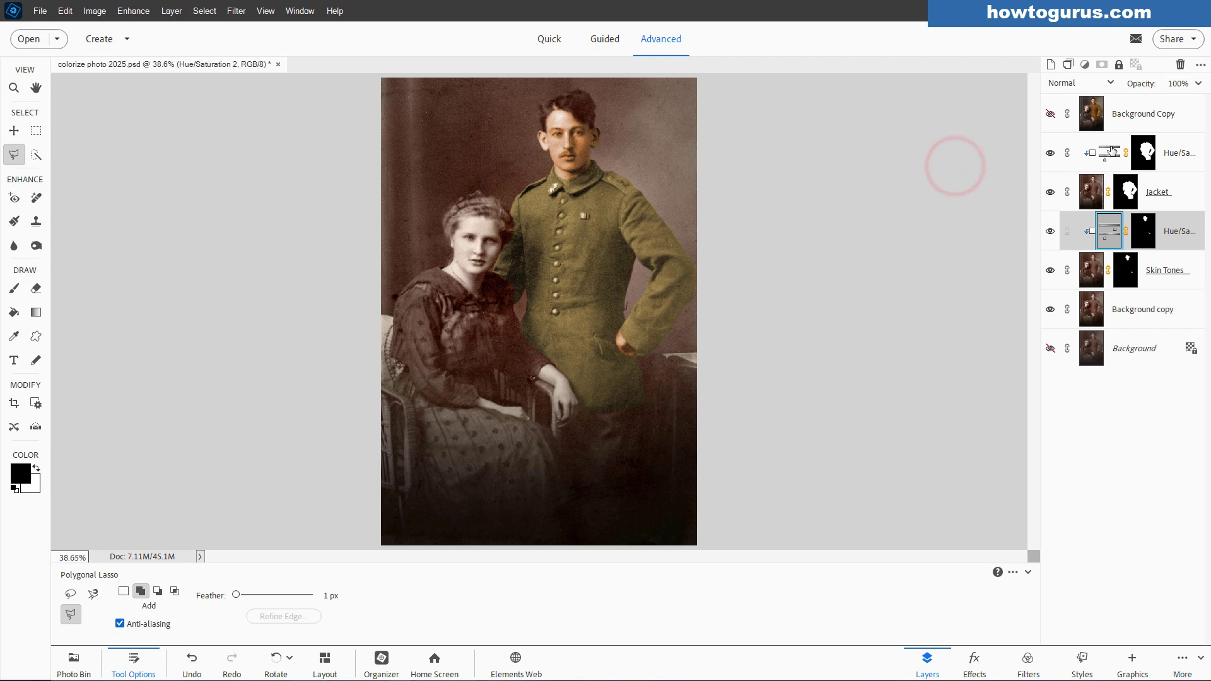
pyautogui.doubleClick(1107, 155)
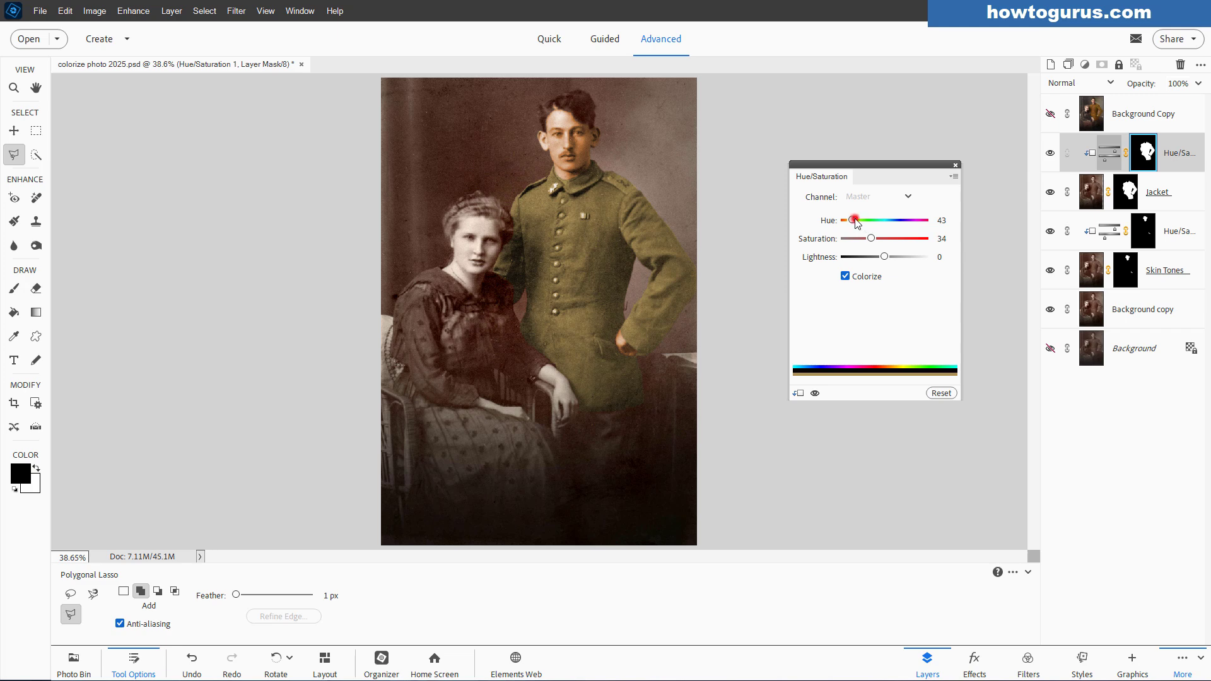
pyautogui.moveTo(858, 224); pyautogui.dragTo(846, 223)
pyautogui.moveTo(854, 226); pyautogui.dragTo(854, 225)
pyautogui.click(955, 165)
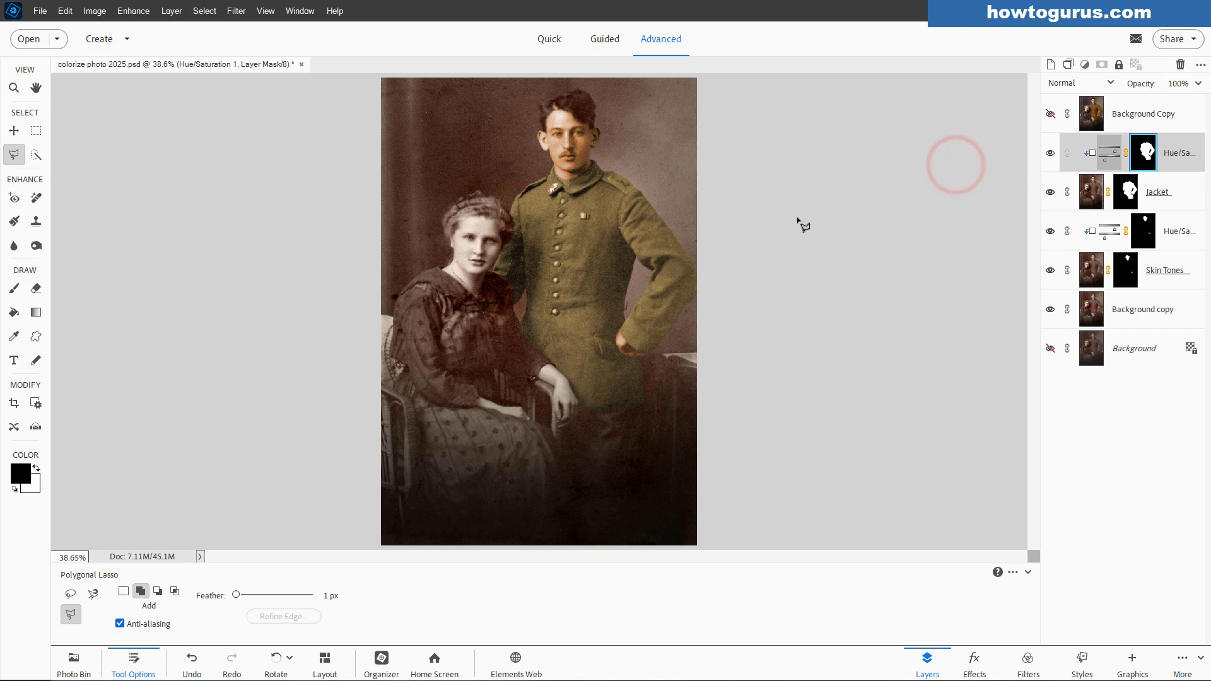